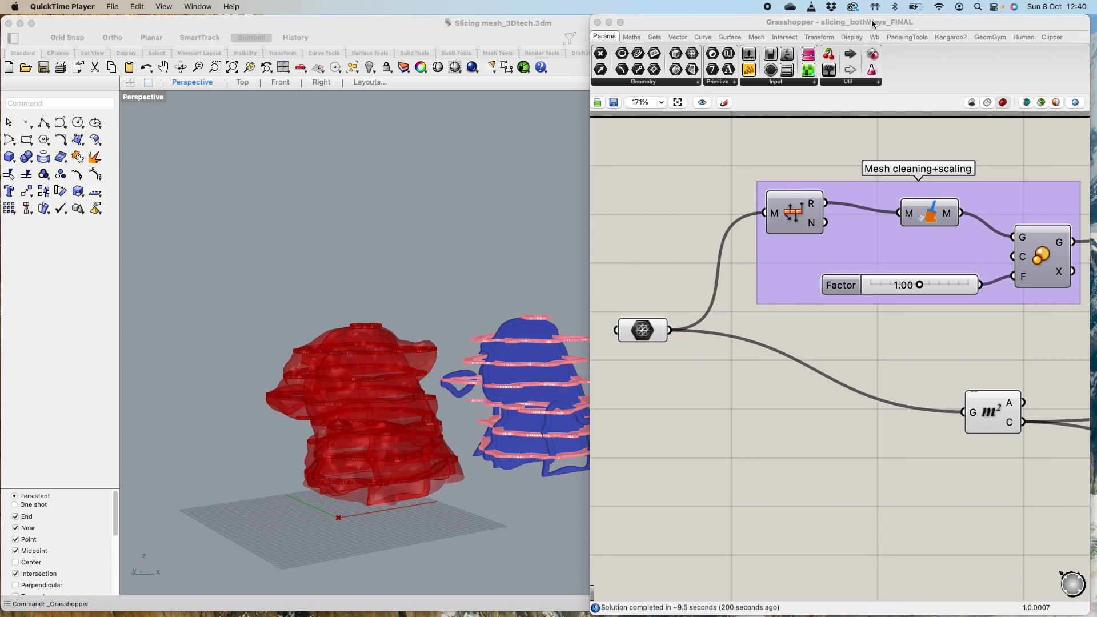
# Step: Examine the overall slicing definition and the Unify Mesh component in the mesh cleaning and scaling group
pyautogui.scroll(-5, 370, 334)
pyautogui.scroll(5, 473, 359)
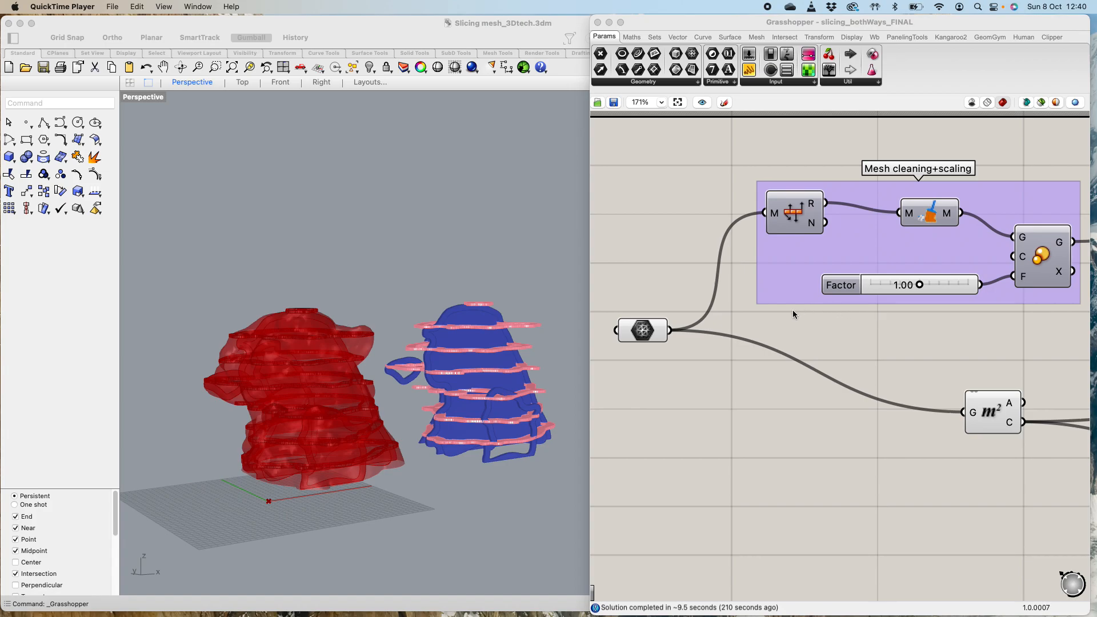
pyautogui.scroll(-10, 793, 312)
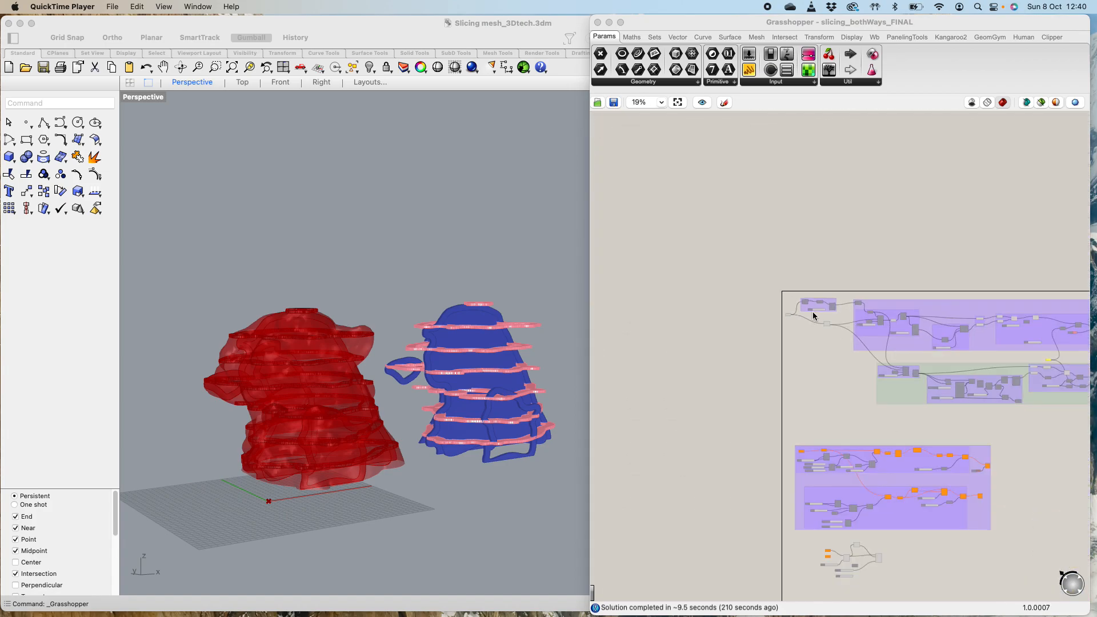
pyautogui.scroll(7, 800, 316)
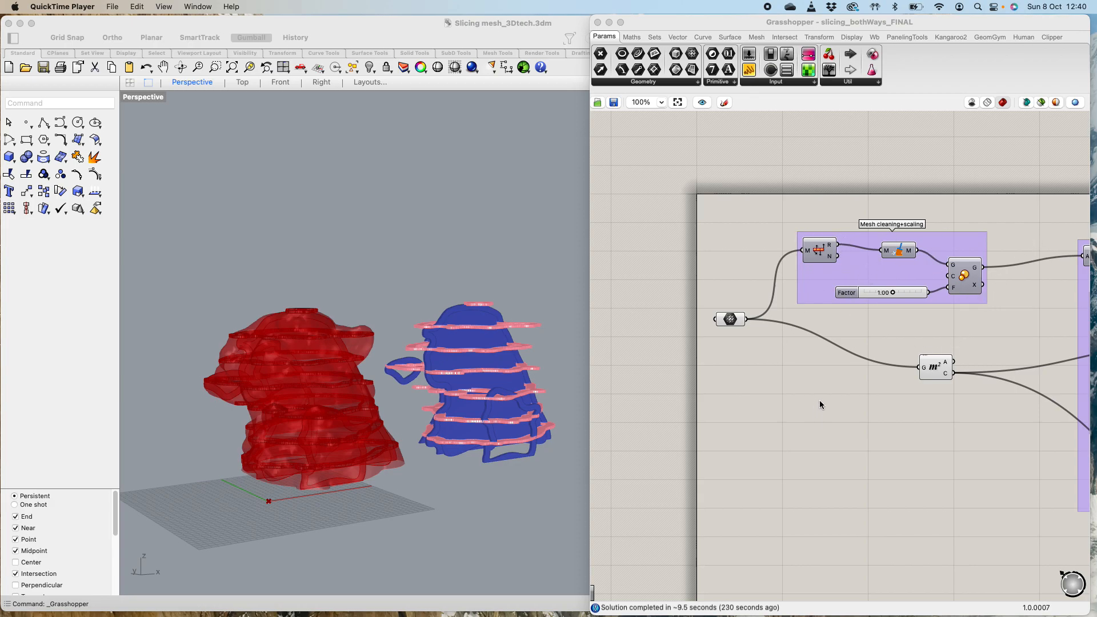
pyautogui.click(821, 252)
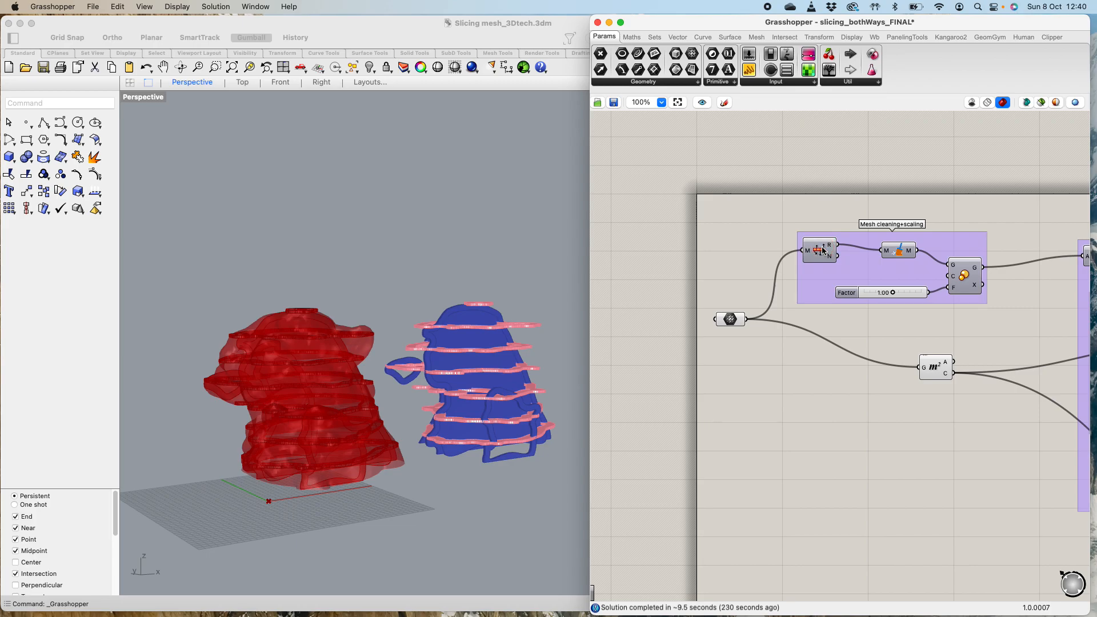
pyautogui.keyDown('alt'); pyautogui.click(816, 253); pyautogui.keyUp('alt')
pyautogui.rightClick(828, 254)
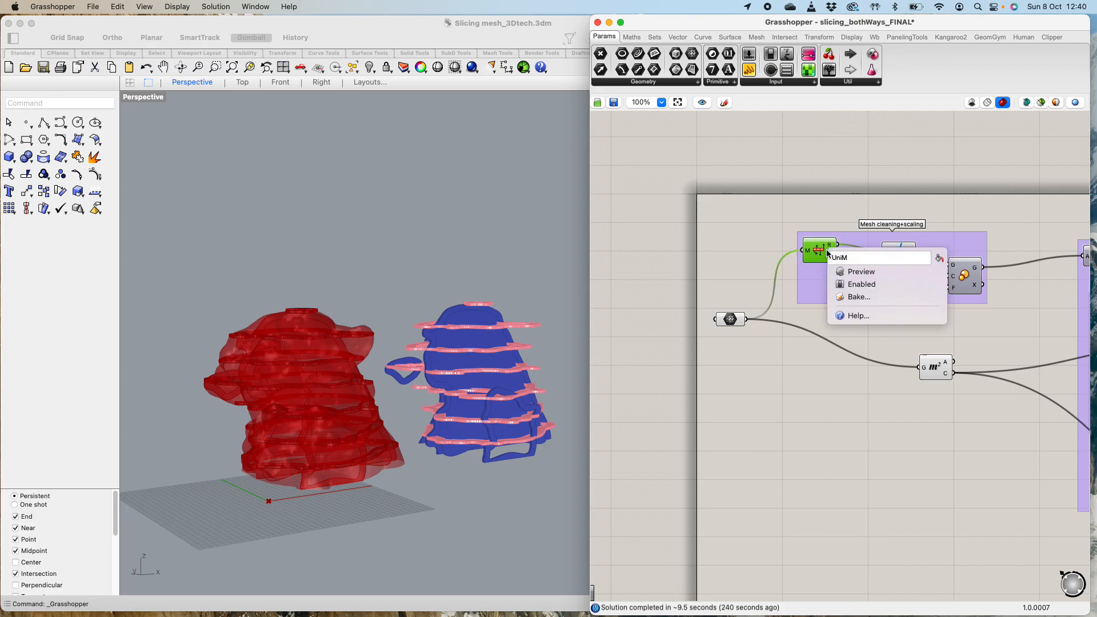
pyautogui.click(827, 250)
pyautogui.click(842, 397)
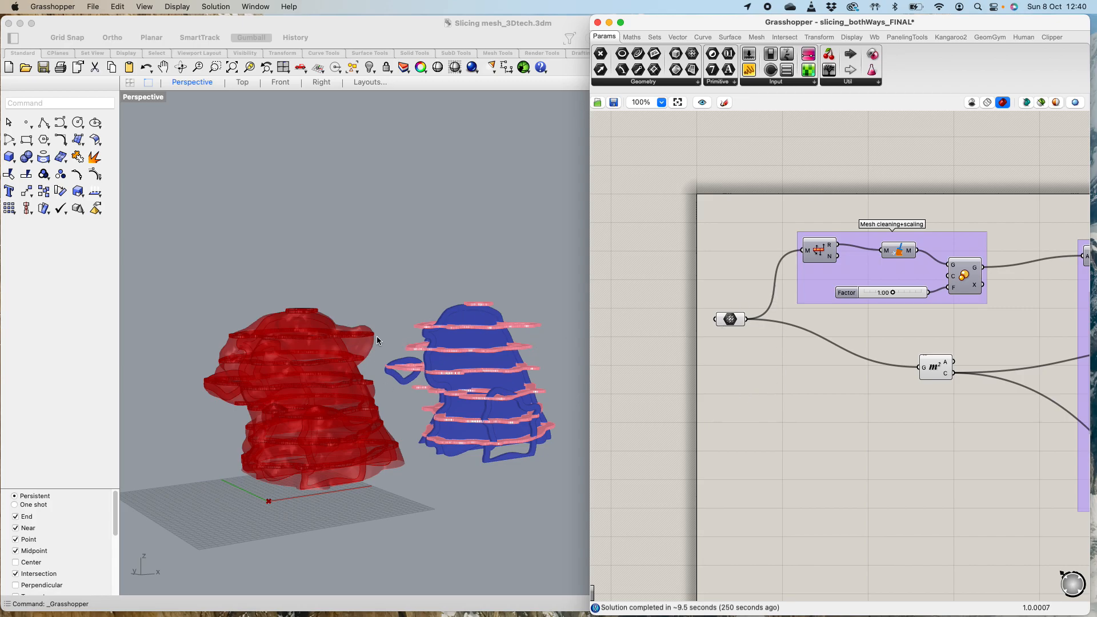
# Step: Show Layer 04 in Rhino, make it the current layer and hide Layer 05
pyautogui.click(524, 136)
pyautogui.click(633, 24)
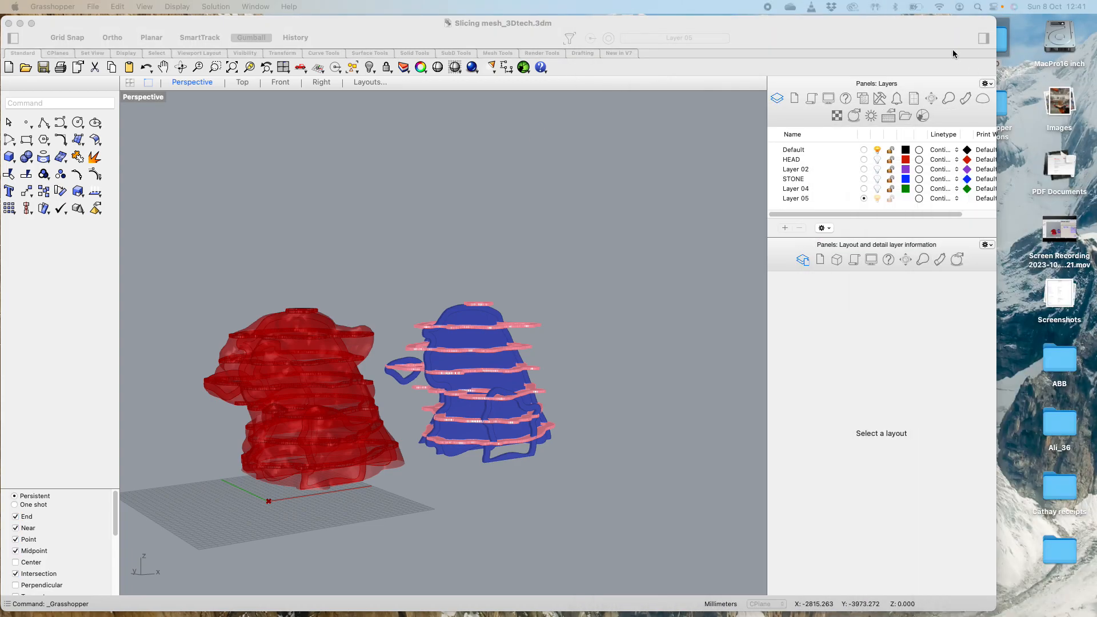
pyautogui.click(877, 188)
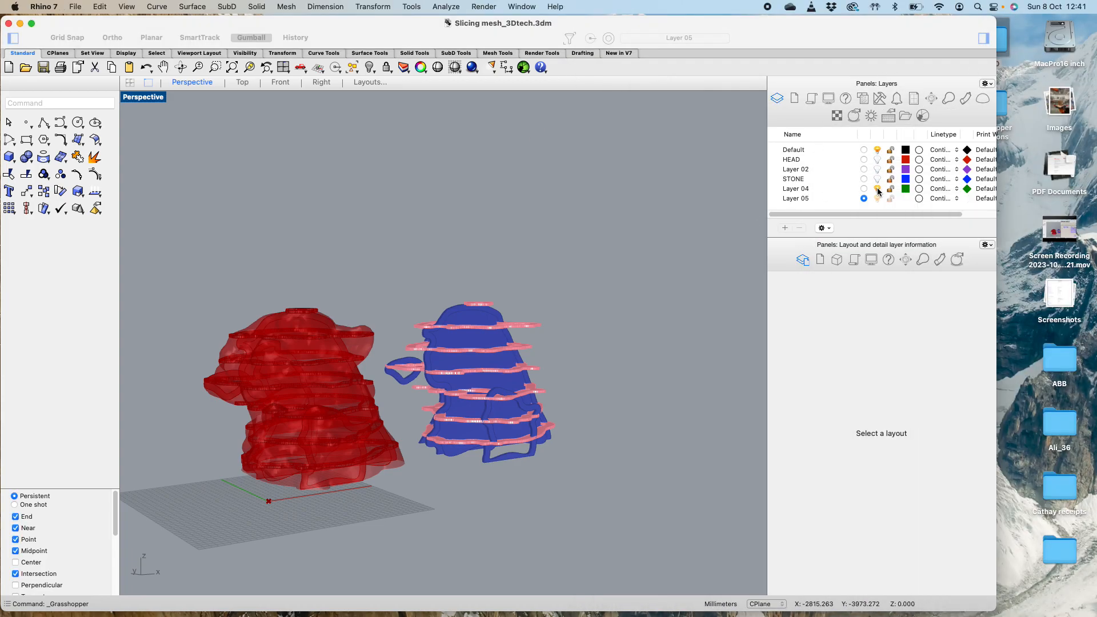
pyautogui.click(876, 189)
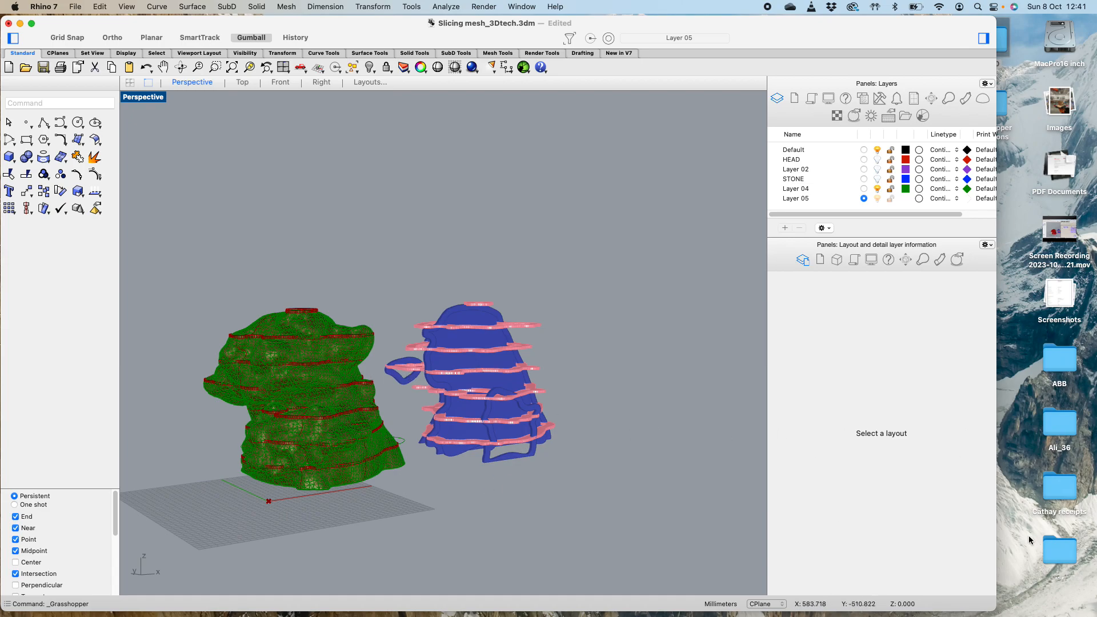
pyautogui.click(877, 198)
pyautogui.click(864, 188)
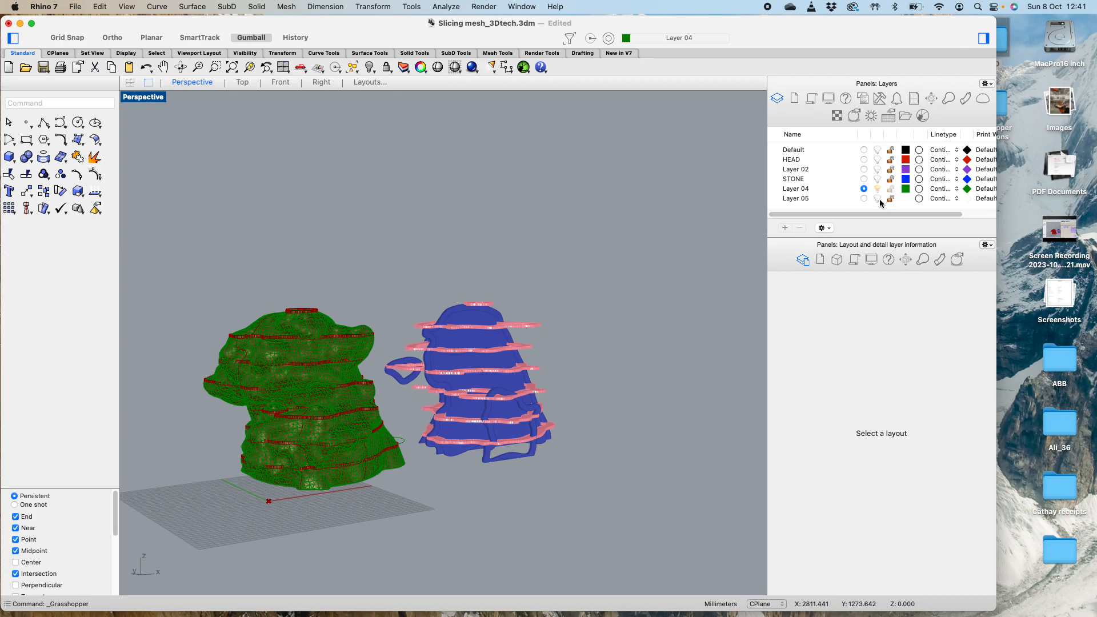
# Step: Select the green head mesh in the Perspective viewport and place the Grasshopper window beside it
pyautogui.click(318, 358)
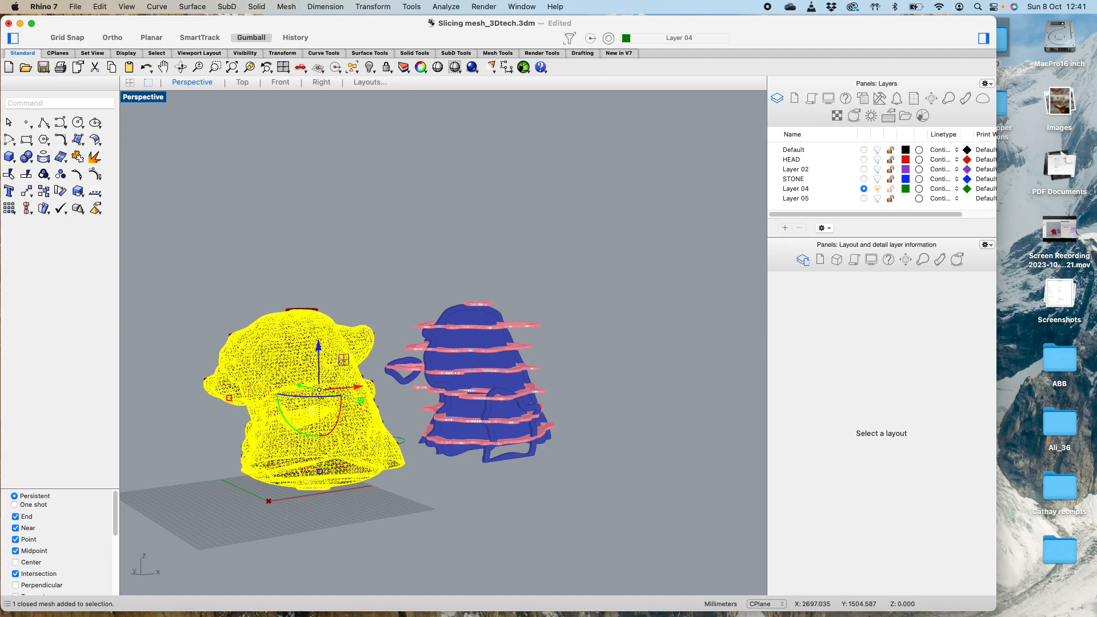
pyautogui.moveTo(1094, 127); pyautogui.dragTo(695, 18)
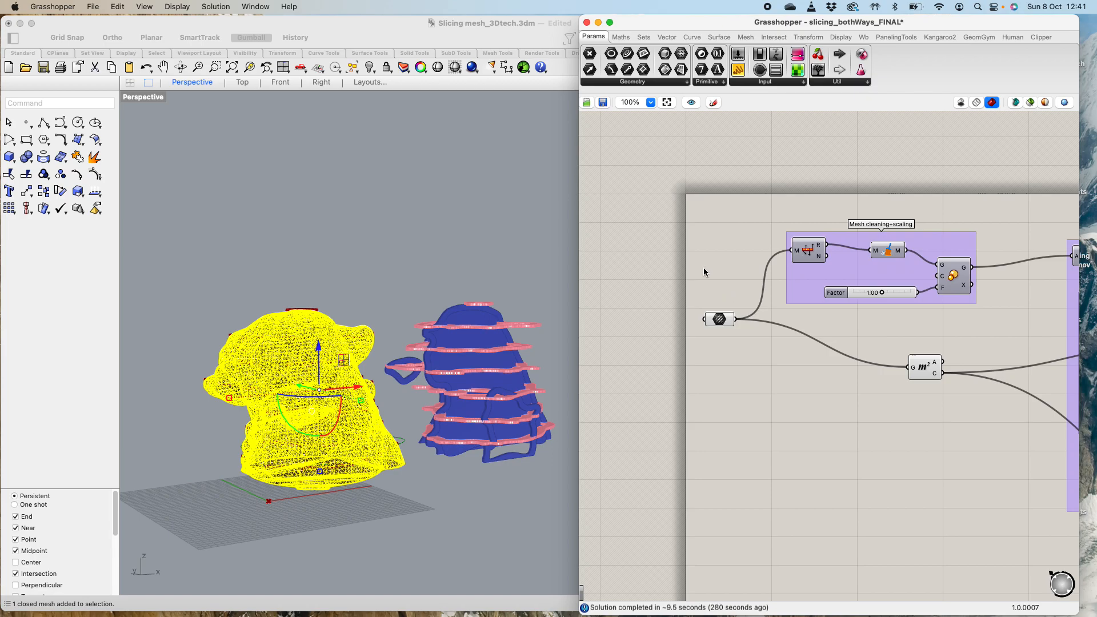
pyautogui.moveTo(657, 22); pyautogui.dragTo(640, 22)
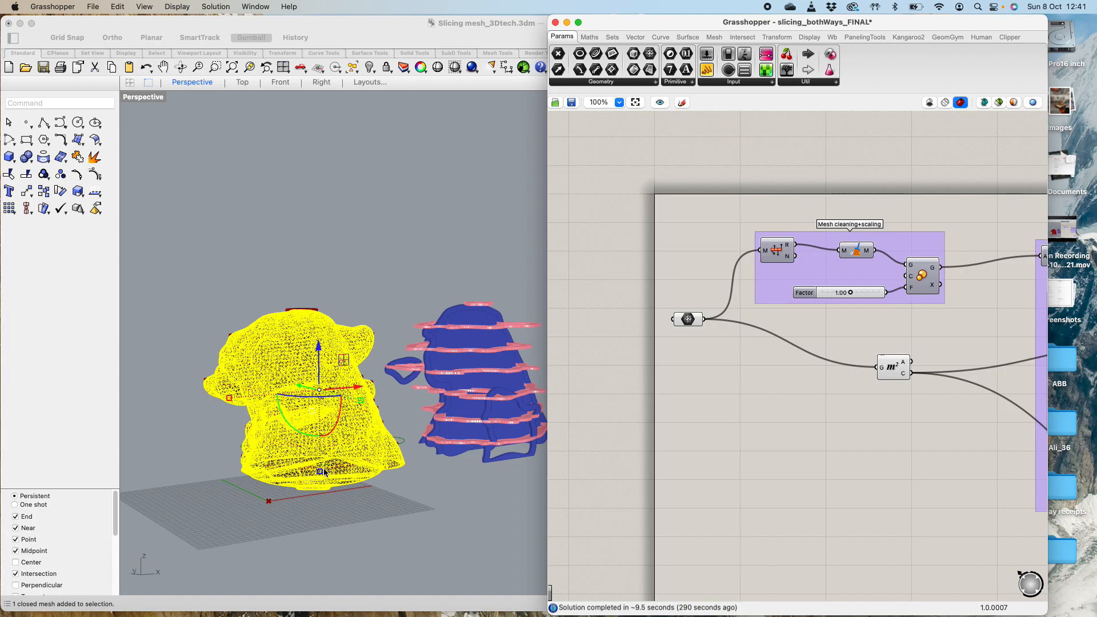
# Step: Add a Mesh parameter below the existing one and set the selected head mesh as its single mesh
pyautogui.click(609, 83)
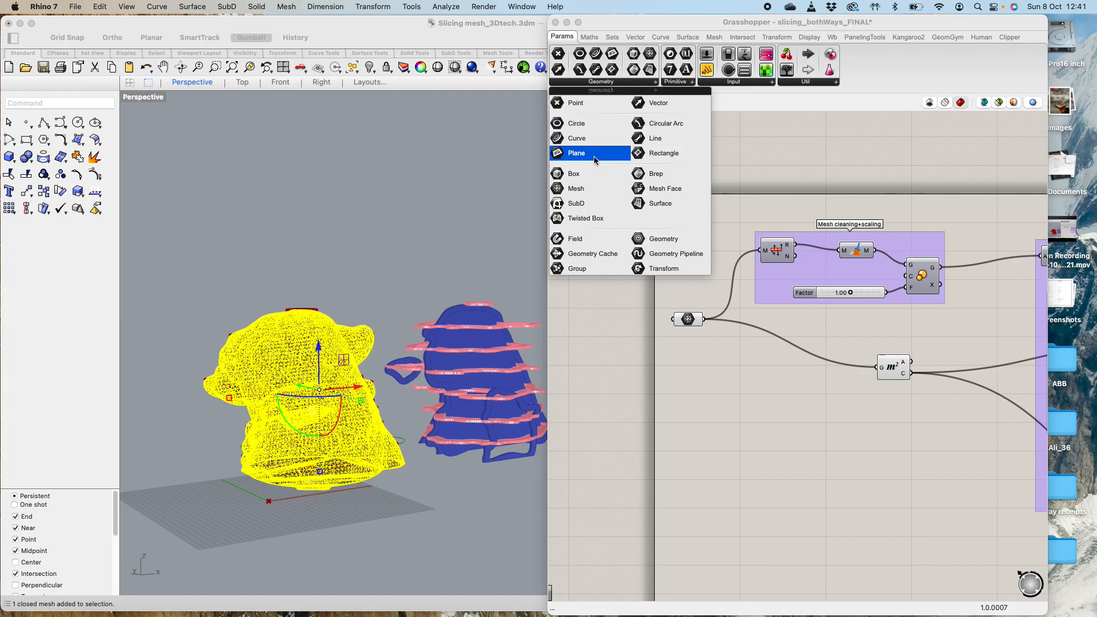
pyautogui.click(578, 190)
pyautogui.click(707, 412)
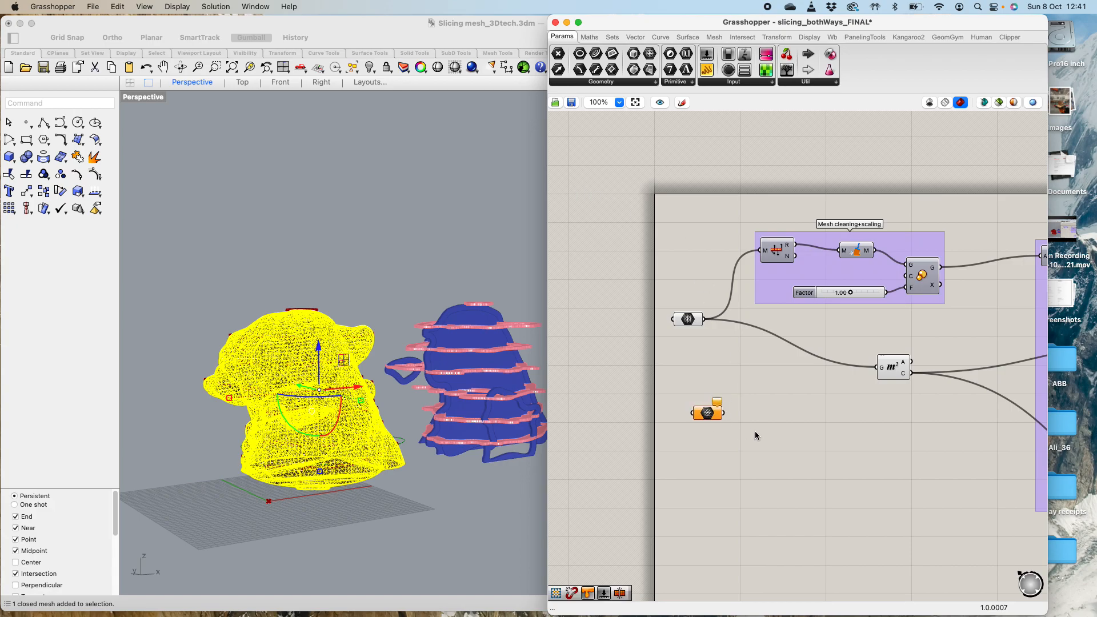
pyautogui.rightClick(707, 414)
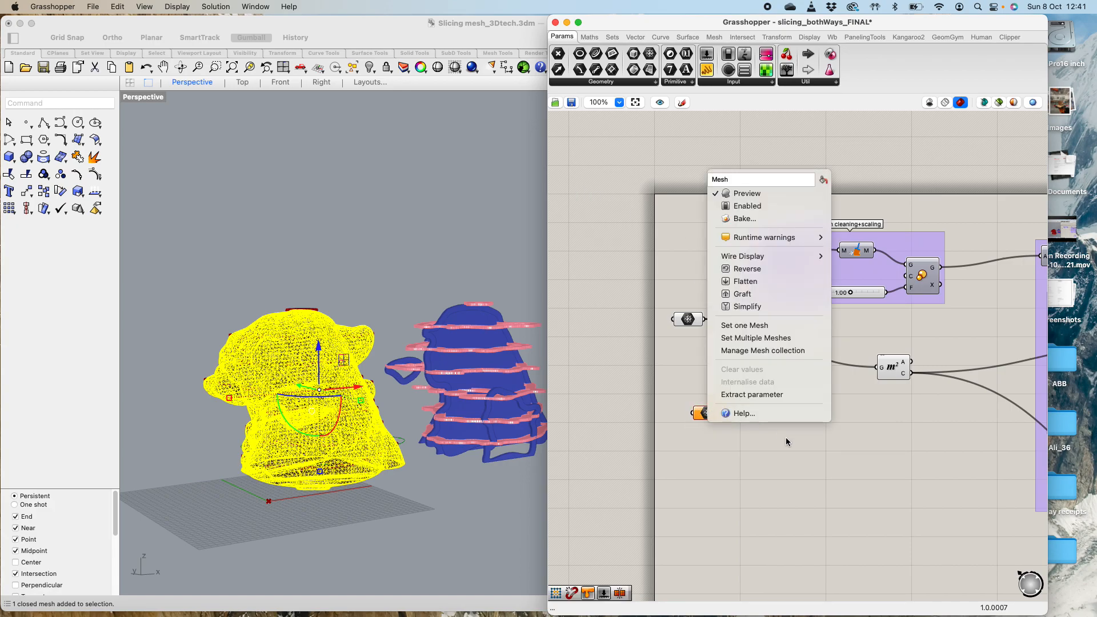
pyautogui.click(759, 327)
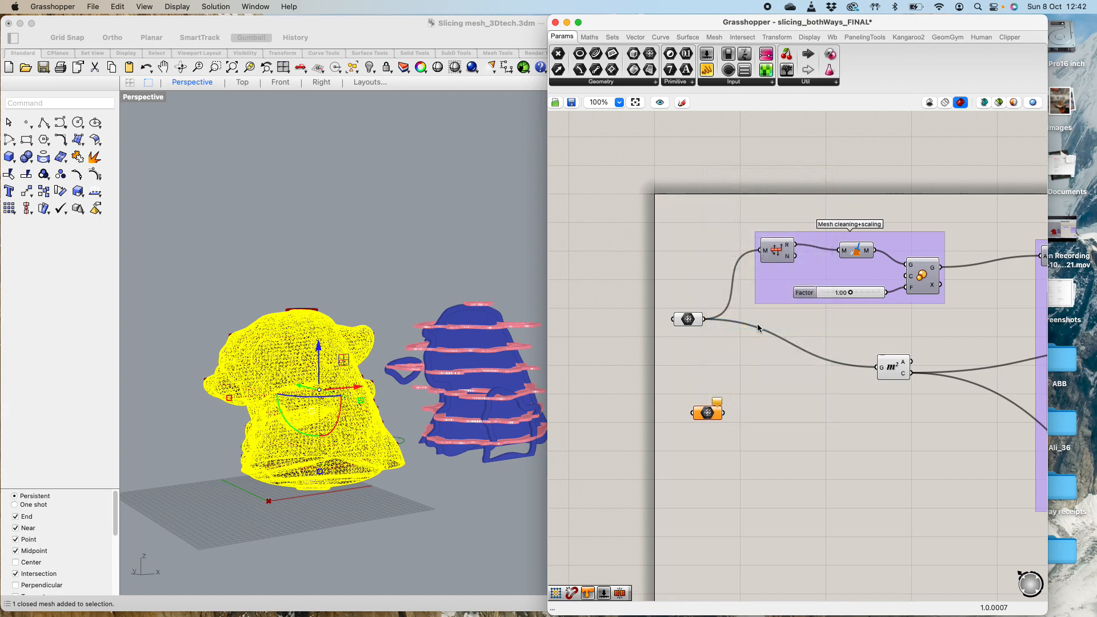
pyautogui.click(344, 435)
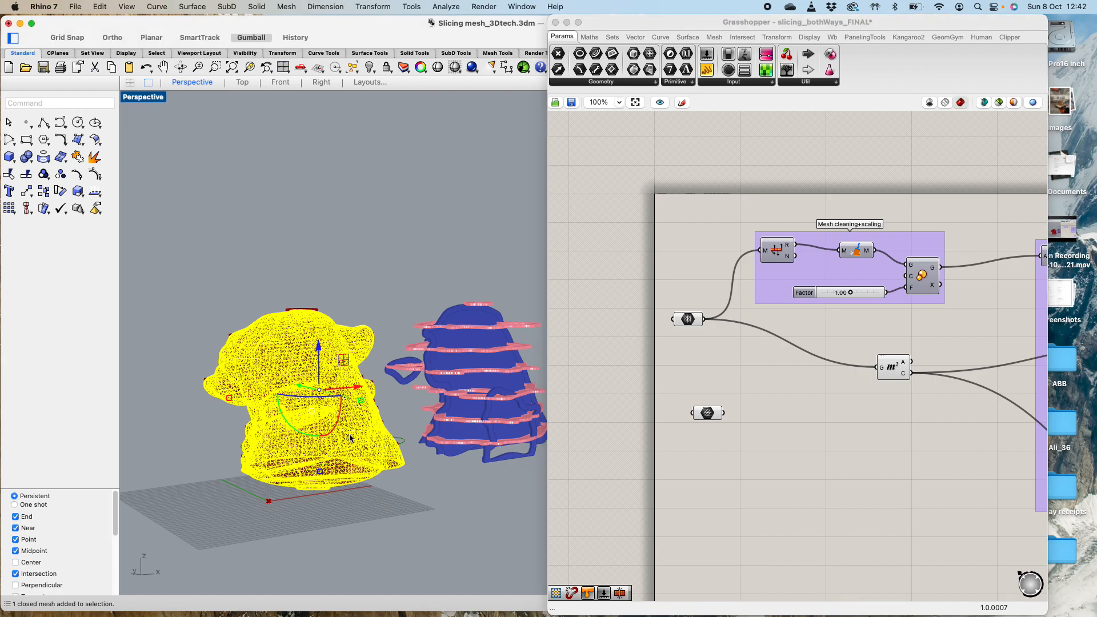
pyautogui.click(701, 470)
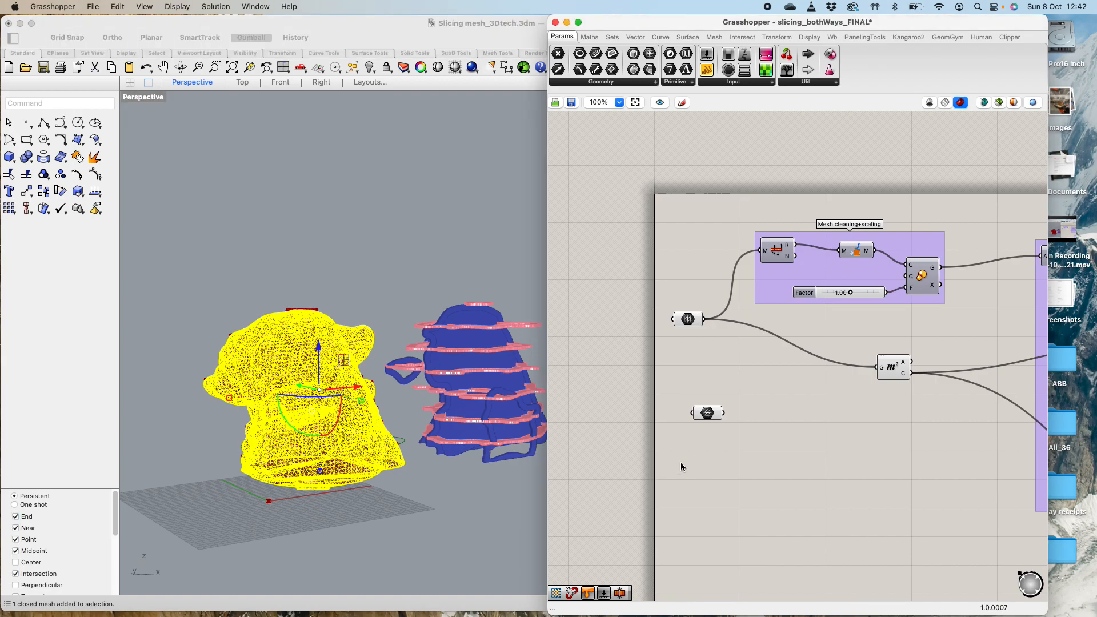
# Step: Deselect the mesh in Rhino and select the new Mesh parameter to check its highlighted preview
pyautogui.click(459, 482)
pyautogui.click(458, 482)
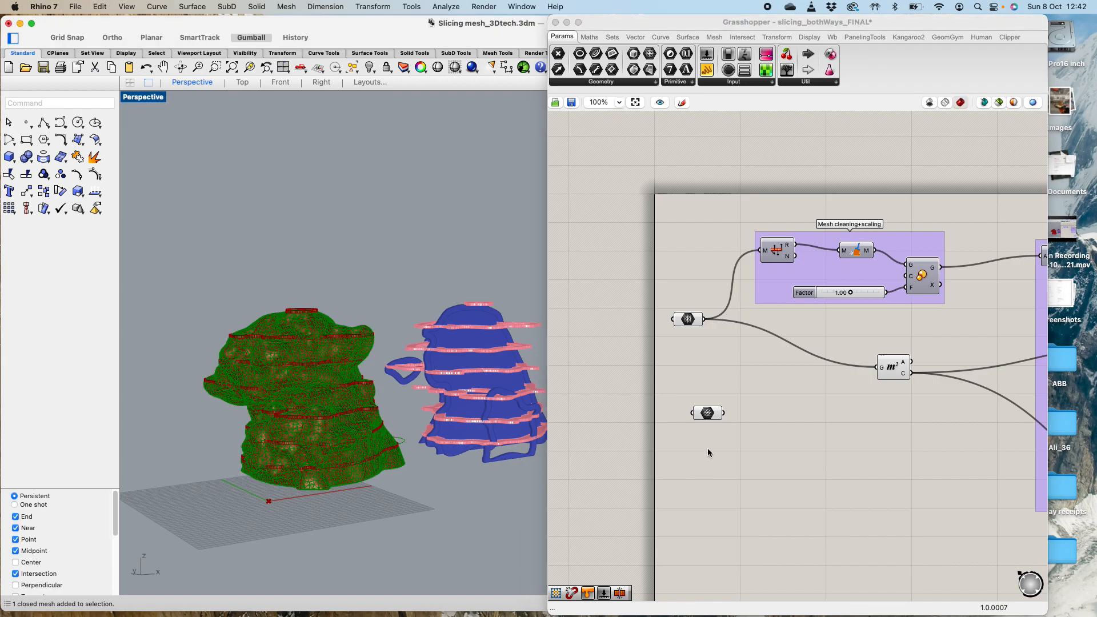
pyautogui.click(707, 412)
pyautogui.click(714, 396)
pyautogui.click(707, 414)
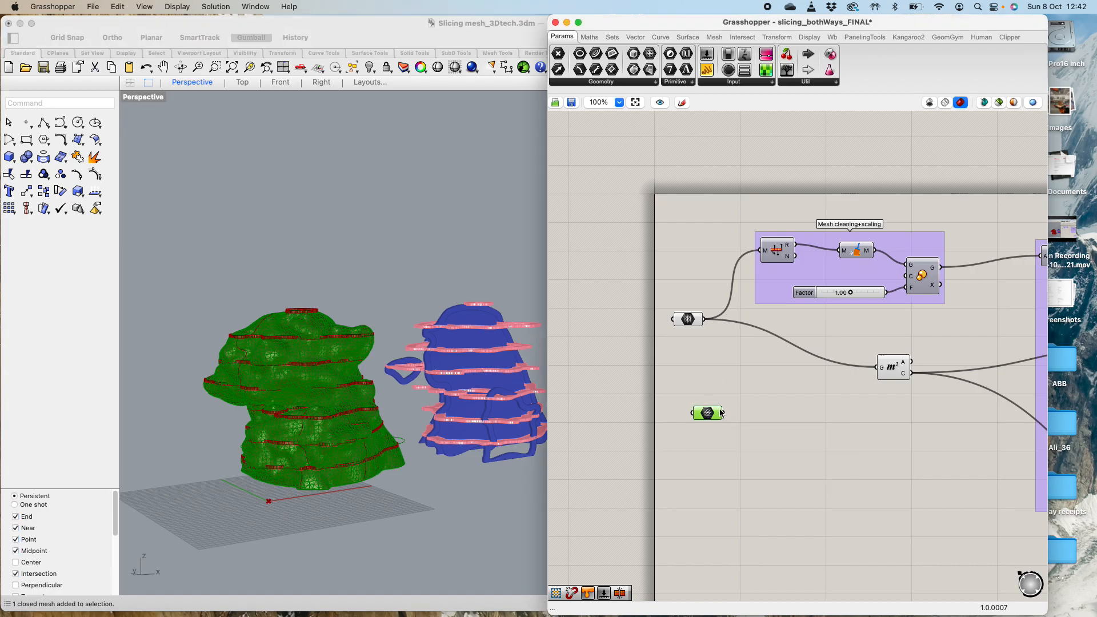
# Step: Add a second, empty Mesh parameter just below the one that references the head mesh
pyautogui.click(606, 84)
pyautogui.click(575, 188)
pyautogui.click(712, 444)
pyautogui.scroll(-2, 742, 437)
pyautogui.scroll(4, 738, 428)
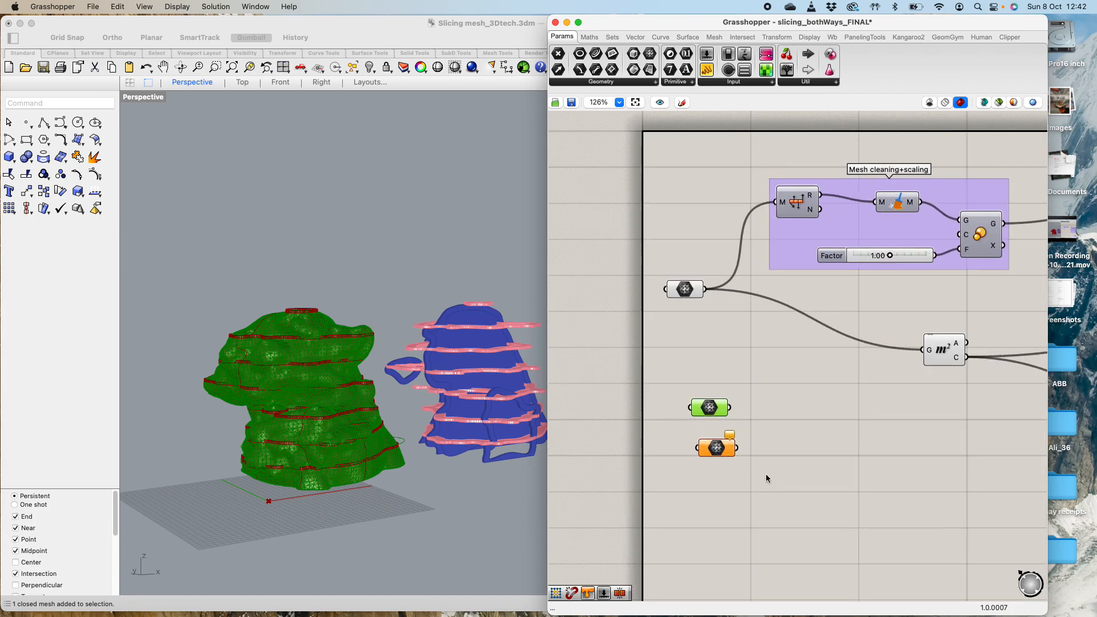
pyautogui.moveTo(718, 450)
pyautogui.mouseDown()
pyautogui.moveTo(707, 449)
pyautogui.moveTo(718, 443)
pyautogui.mouseUp()
pyautogui.click(717, 472)
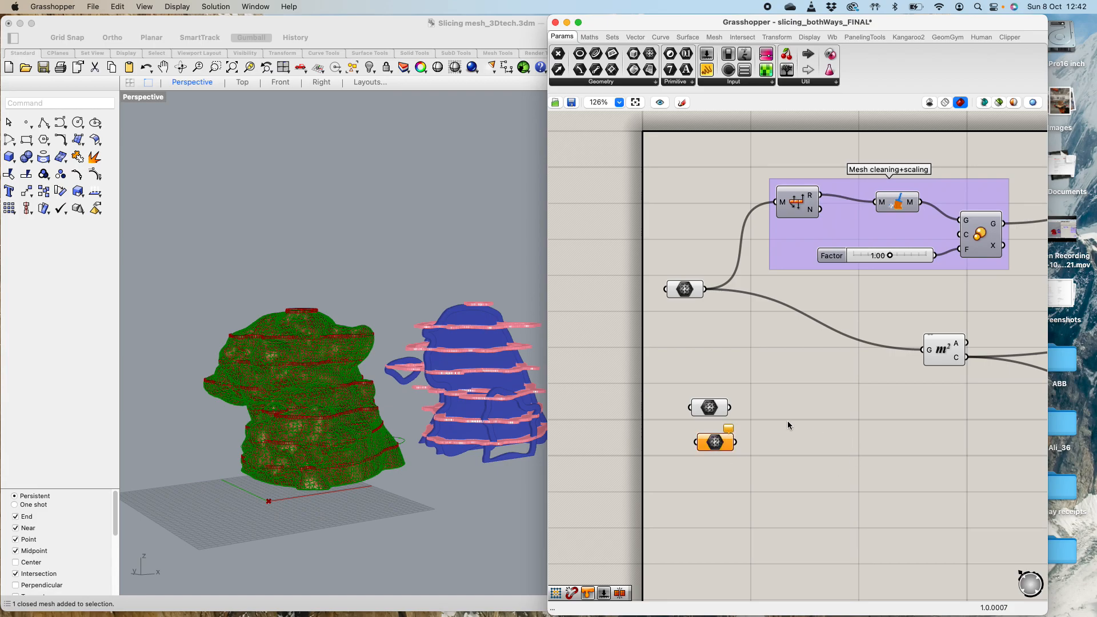
# Step: Compare the assigned Mesh parameter with the empty one, and delete the empty parameter
pyautogui.scroll(-1, 788, 437)
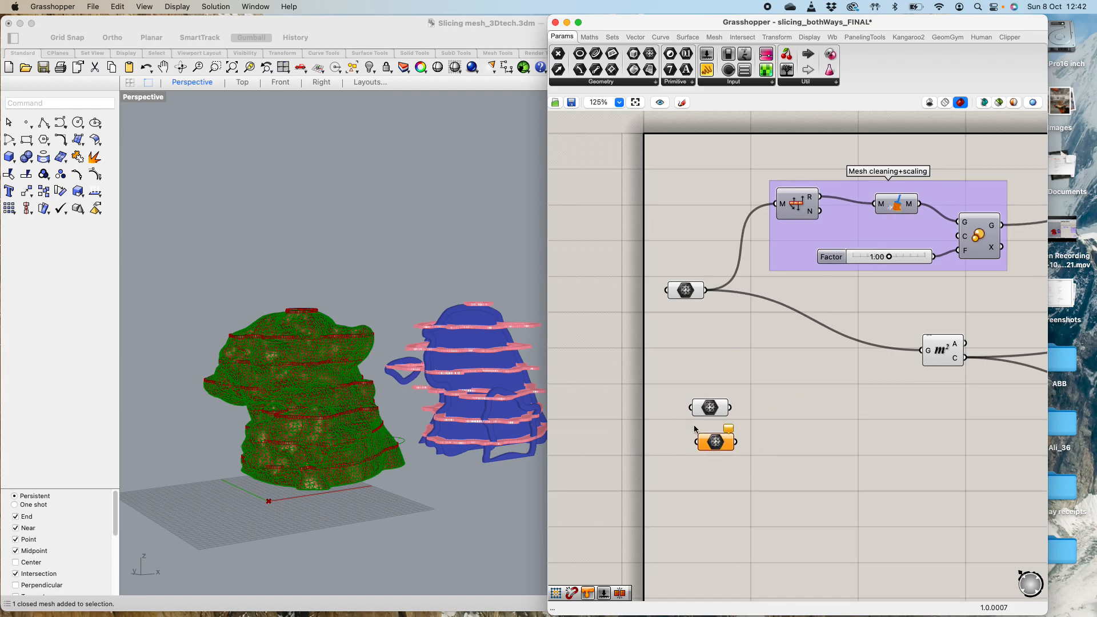
pyautogui.moveTo(706, 407)
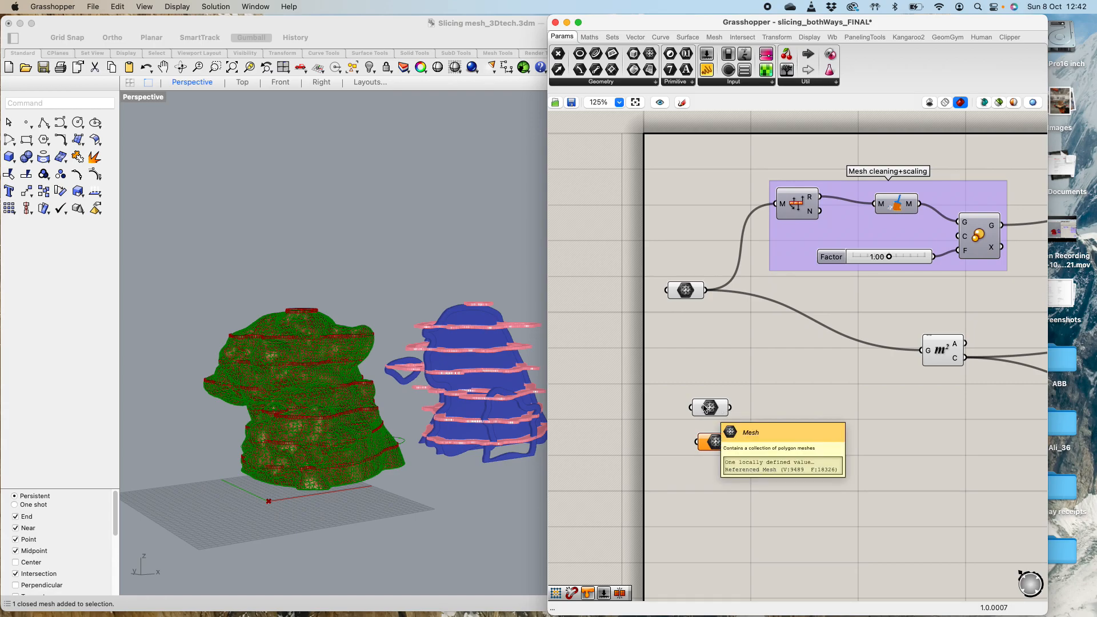
pyautogui.scroll(-2, 724, 426)
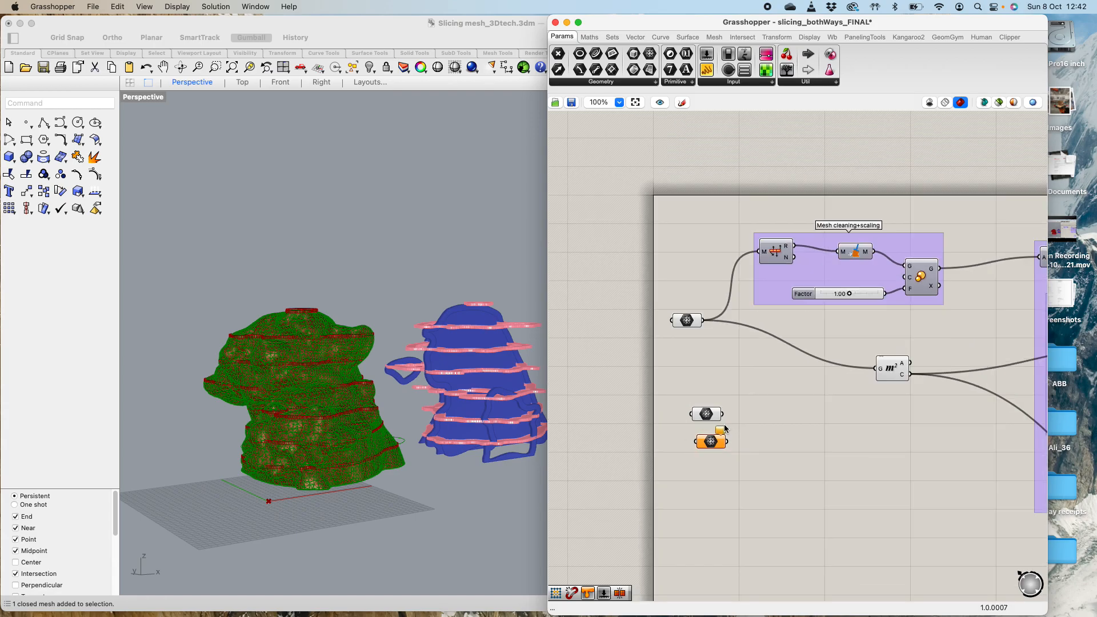
pyautogui.scroll(5, 725, 428)
pyautogui.moveTo(723, 447)
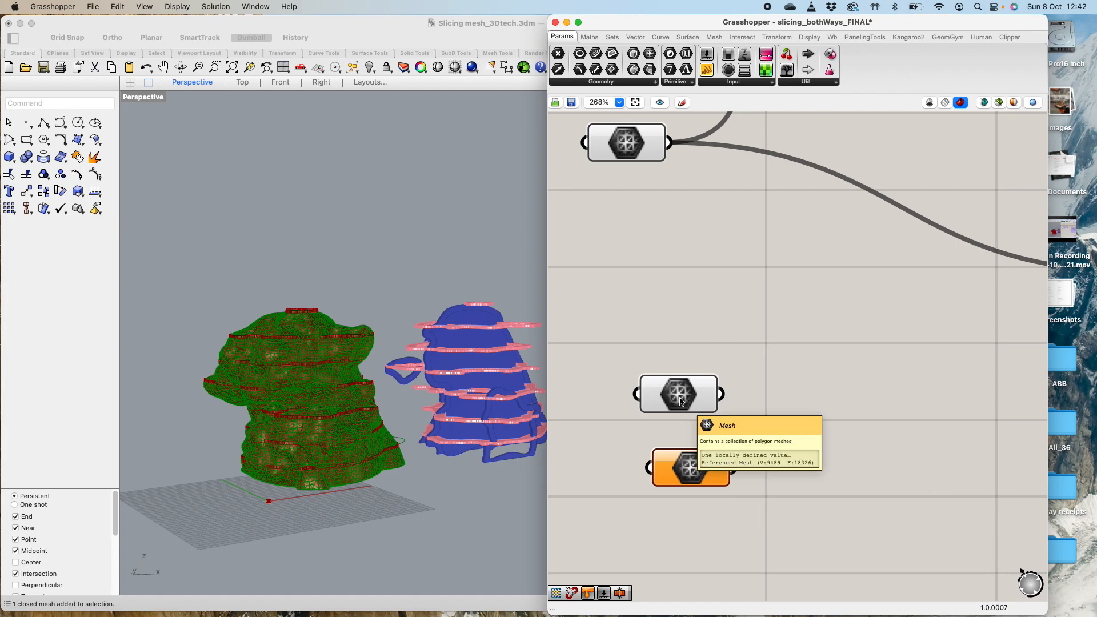
pyautogui.click(692, 467)
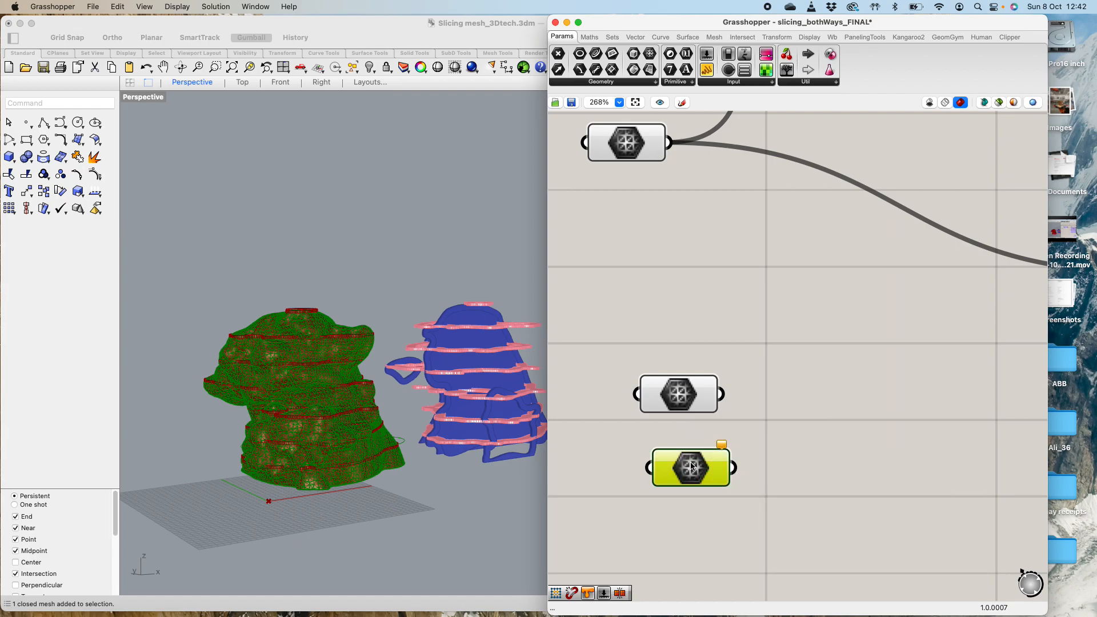
pyautogui.press('Delete')
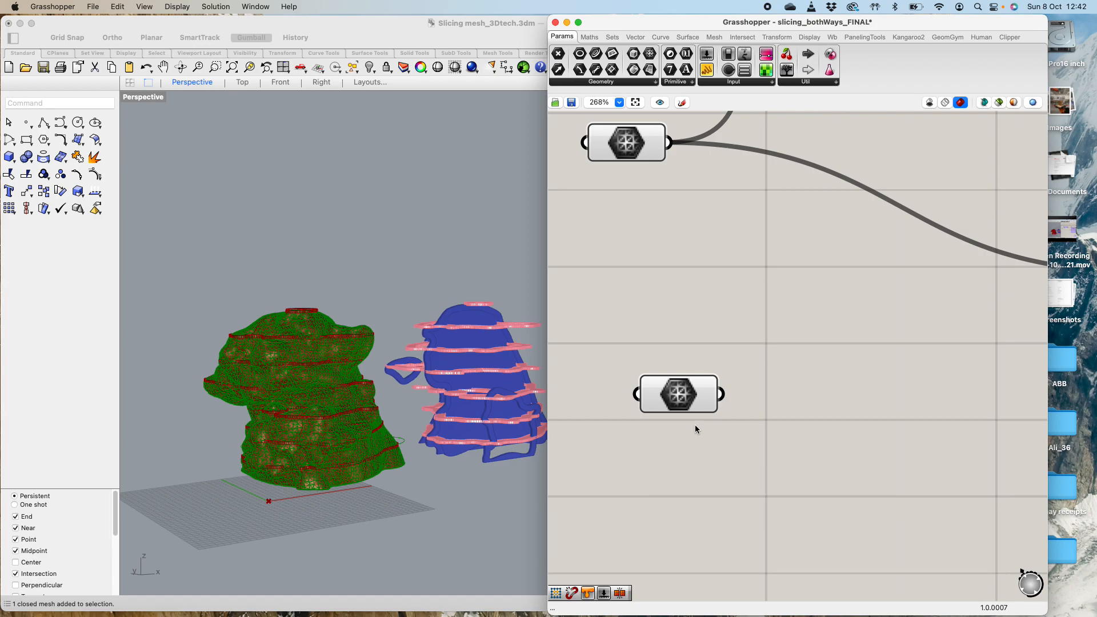
# Step: Move the remaining test Mesh parameter closer to the original mesh input and delete it
pyautogui.click(679, 395)
pyautogui.moveTo(680, 394); pyautogui.dragTo(660, 297)
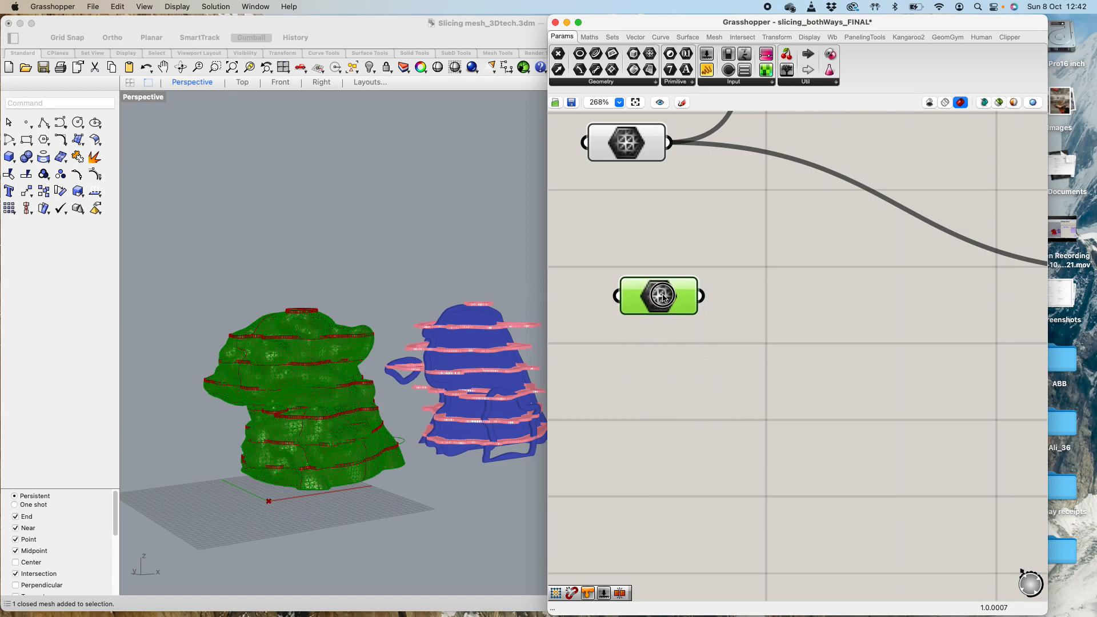
pyautogui.scroll(3, 639, 245)
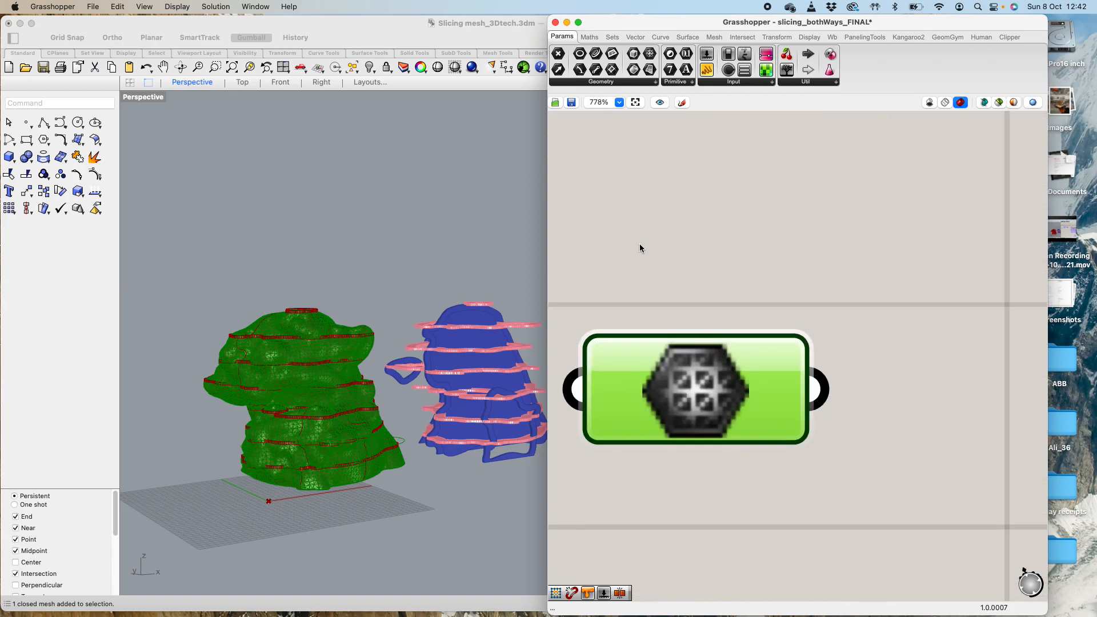
pyautogui.scroll(-8, 638, 245)
pyautogui.scroll(-3, 716, 117)
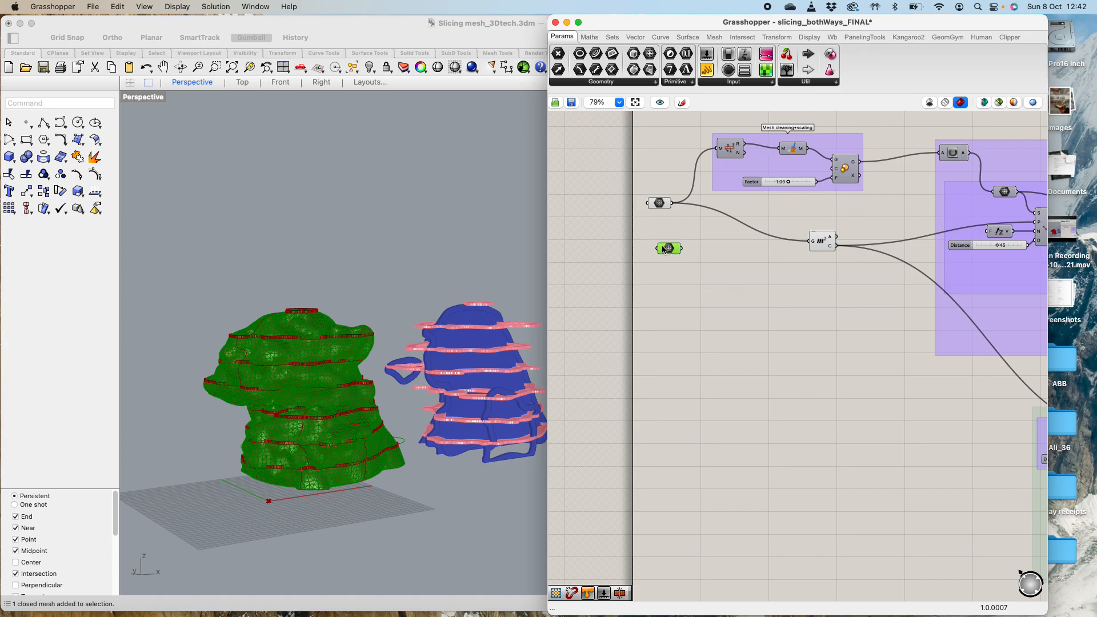
pyautogui.press('Delete')
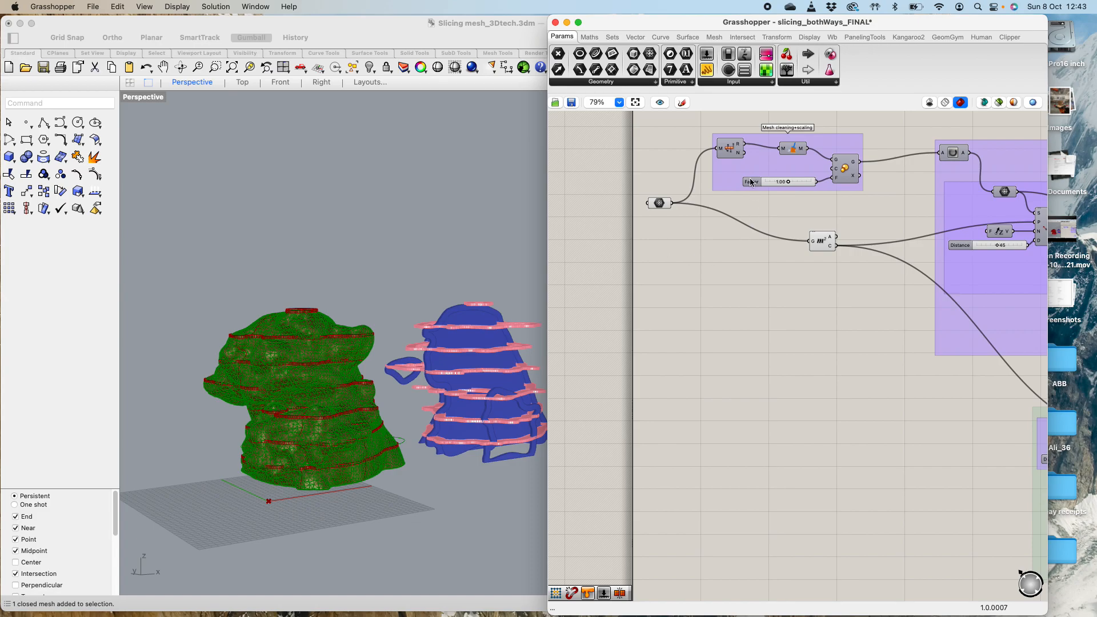
# Step: Move the Grasshopper window off the layer list, make Layer 05 current, hide Layer 04, and return the window to its place
pyautogui.moveTo(712, 23); pyautogui.dragTo(733, 329)
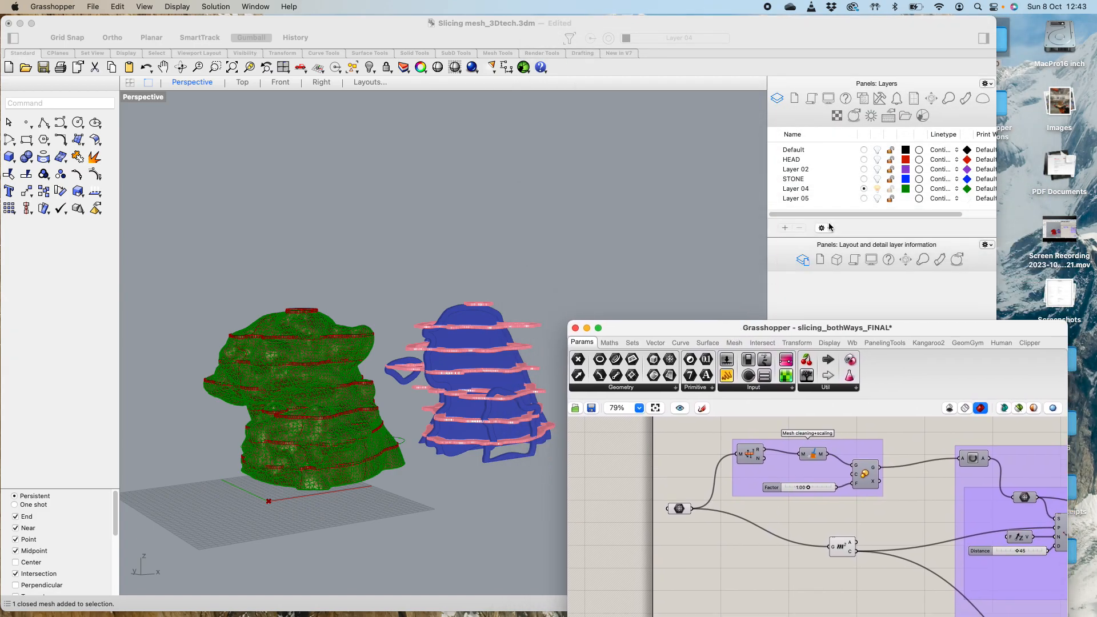
pyautogui.click(863, 199)
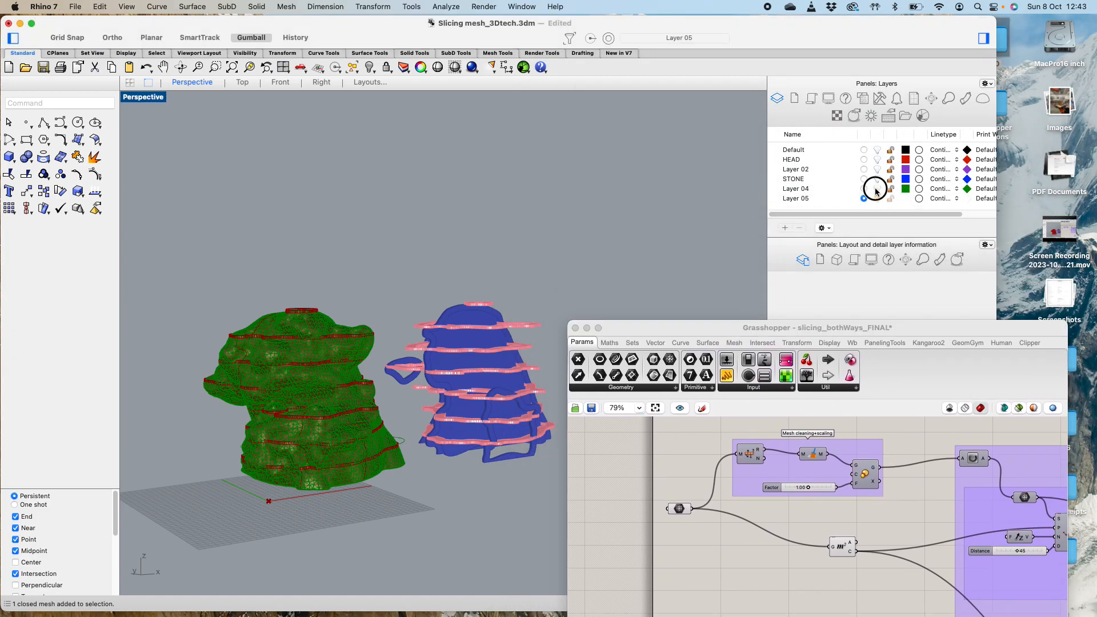
pyautogui.click(877, 188)
pyautogui.scroll(3, 392, 341)
pyautogui.scroll(-3, 392, 341)
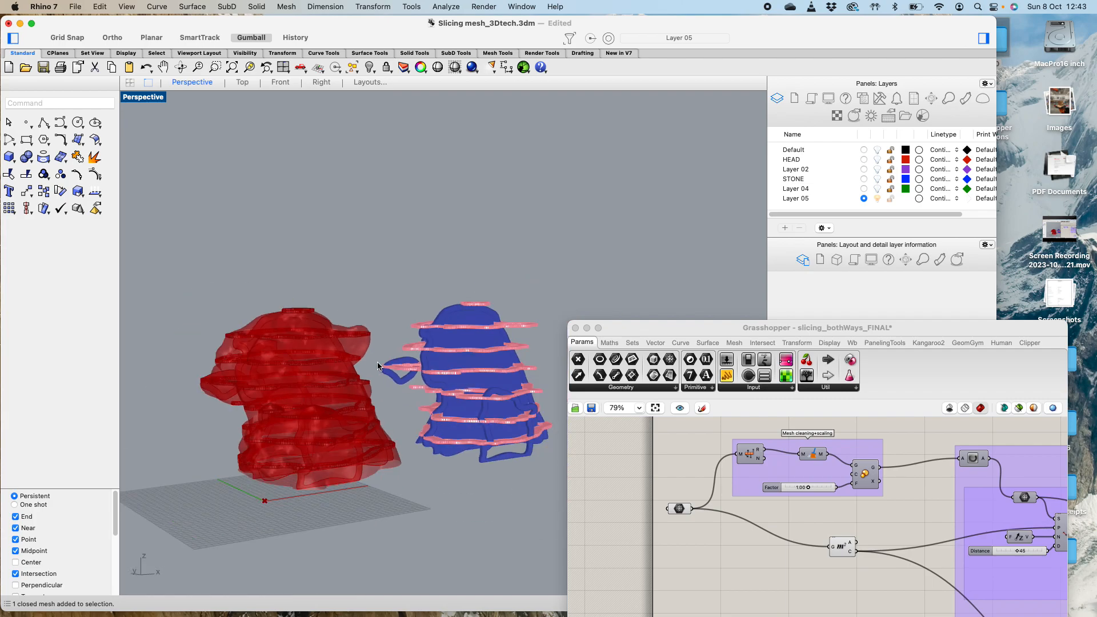
pyautogui.scroll(3, 347, 436)
pyautogui.moveTo(660, 327); pyautogui.dragTo(629, 30)
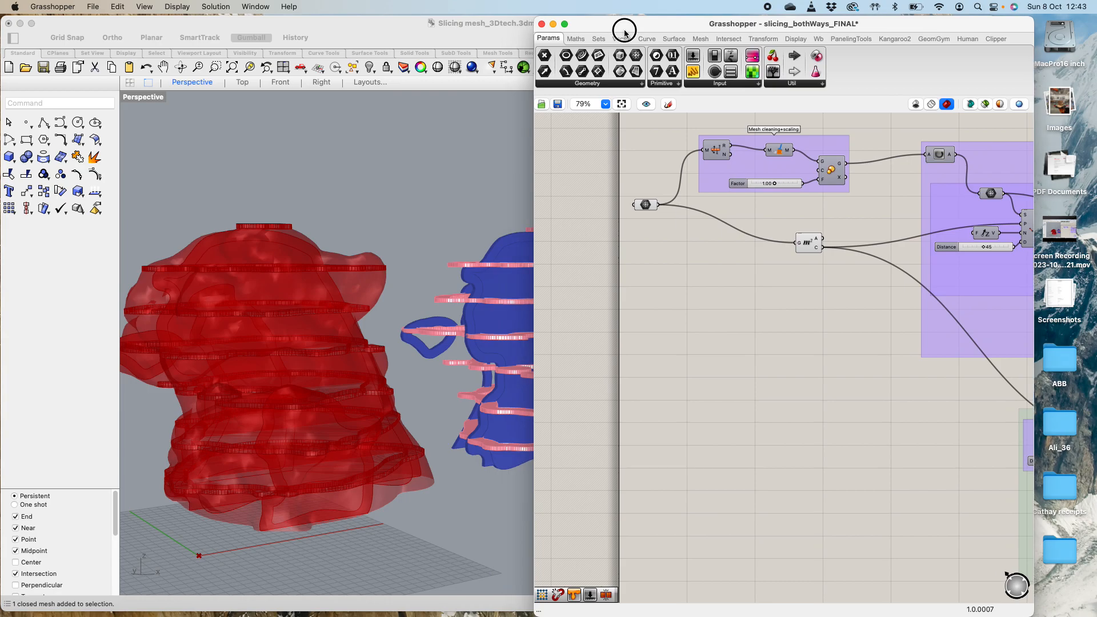
# Step: Disable the preview of all components downstream of the Mesh parameter in the two upper slicing groups
pyautogui.scroll(-5, 406, 168)
pyautogui.scroll(2, 512, 215)
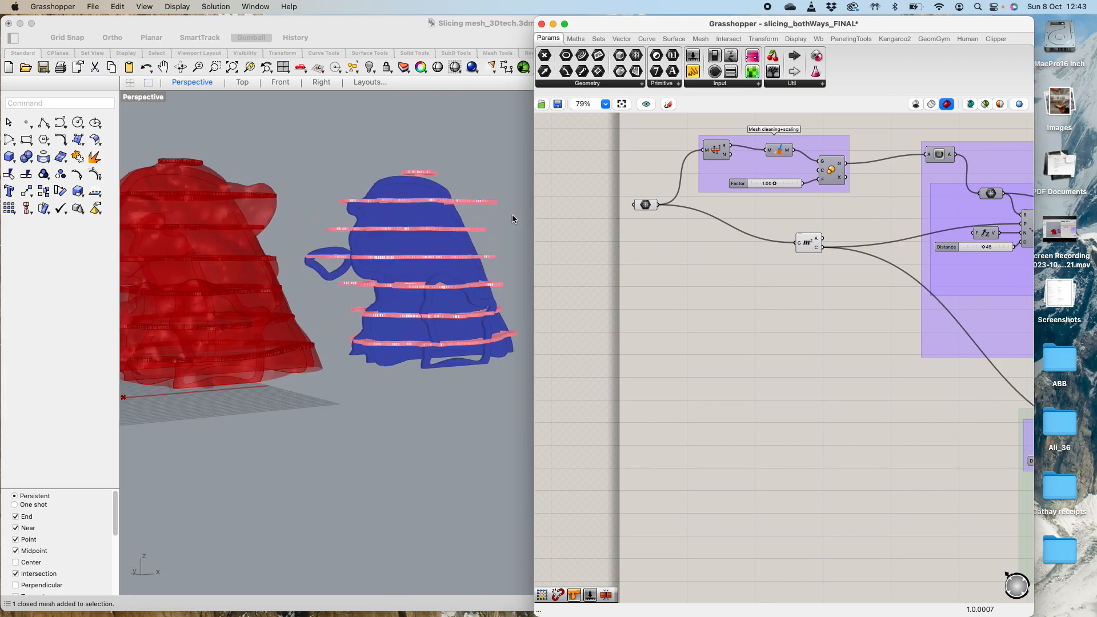
pyautogui.moveTo(512, 214); pyautogui.dragTo(386, 229, button='right')
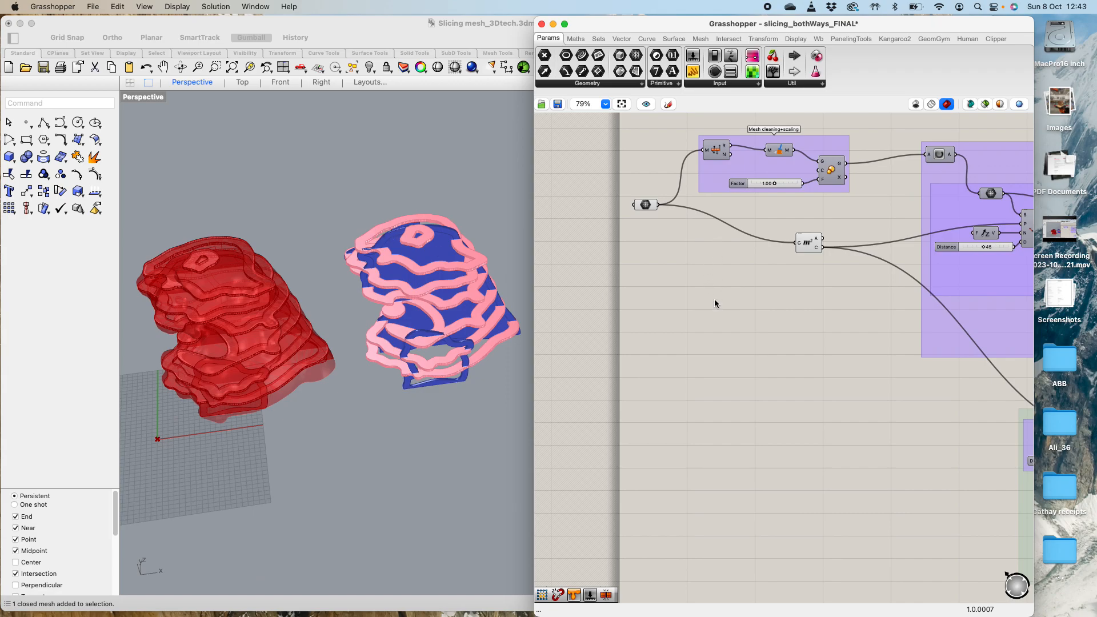
pyautogui.scroll(-1, 695, 269)
pyautogui.scroll(-2, 694, 265)
pyautogui.scroll(-10, 702, 270)
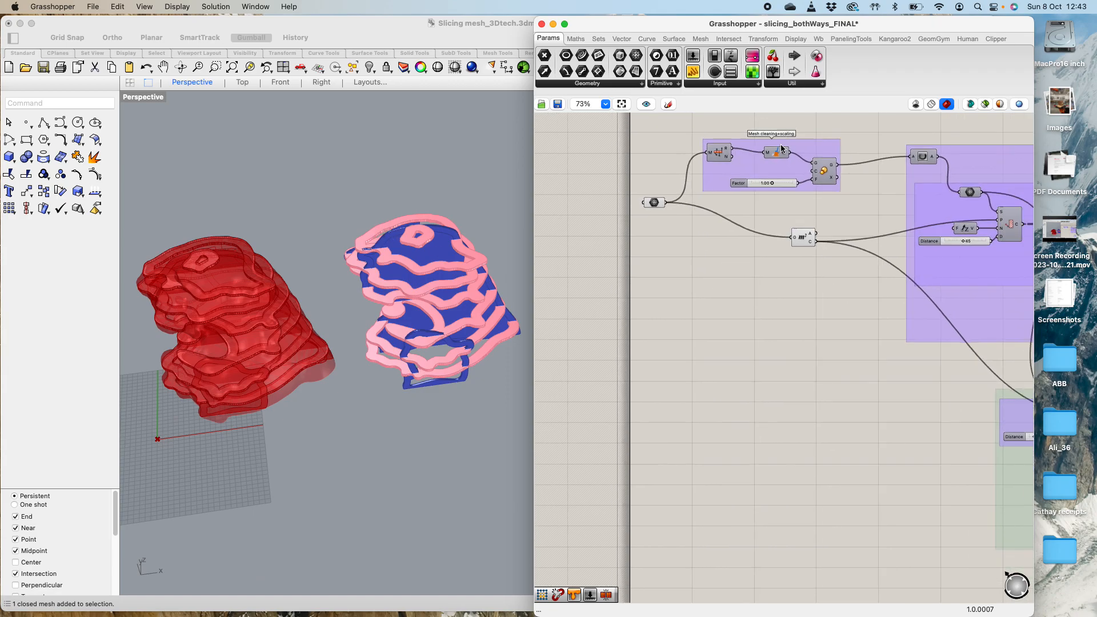
pyautogui.scroll(-3, 702, 270)
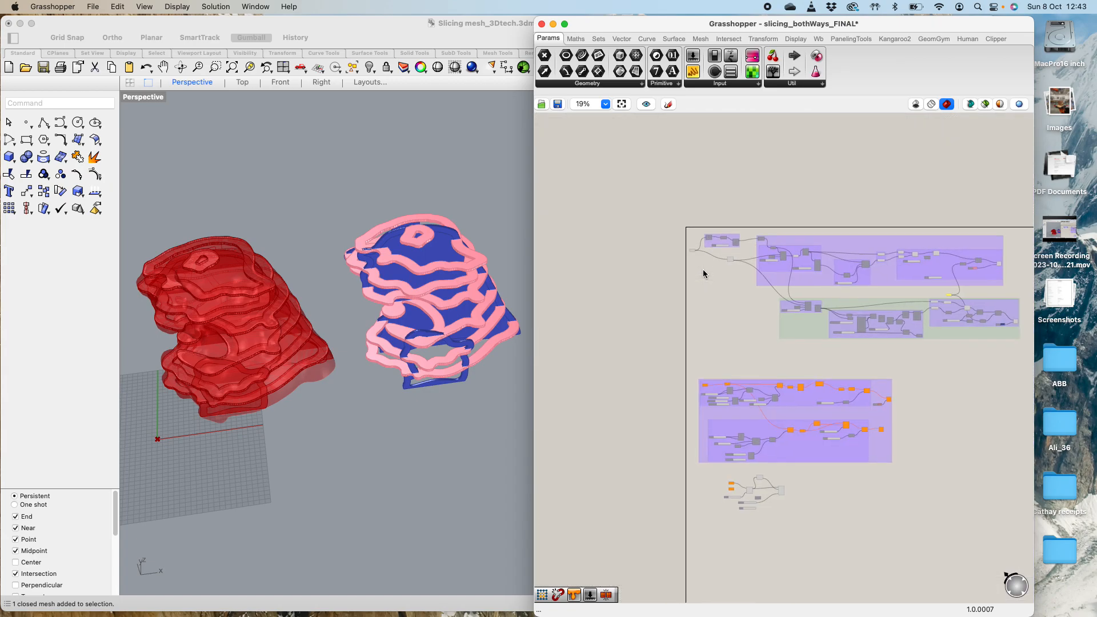
pyautogui.moveTo(700, 224); pyautogui.dragTo(1021, 360)
pyautogui.middleClick(945, 307)
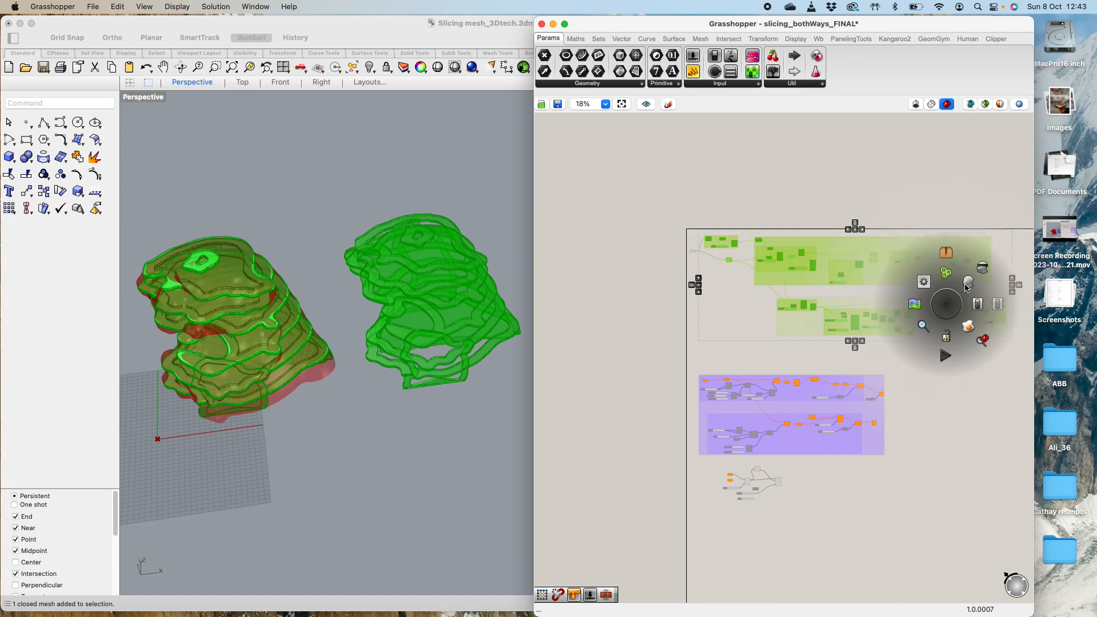
pyautogui.click(983, 270)
# Step: Select the input Mesh parameter and inspect its highlighted head mesh from the front and below in Rhino
pyautogui.scroll(5, 737, 207)
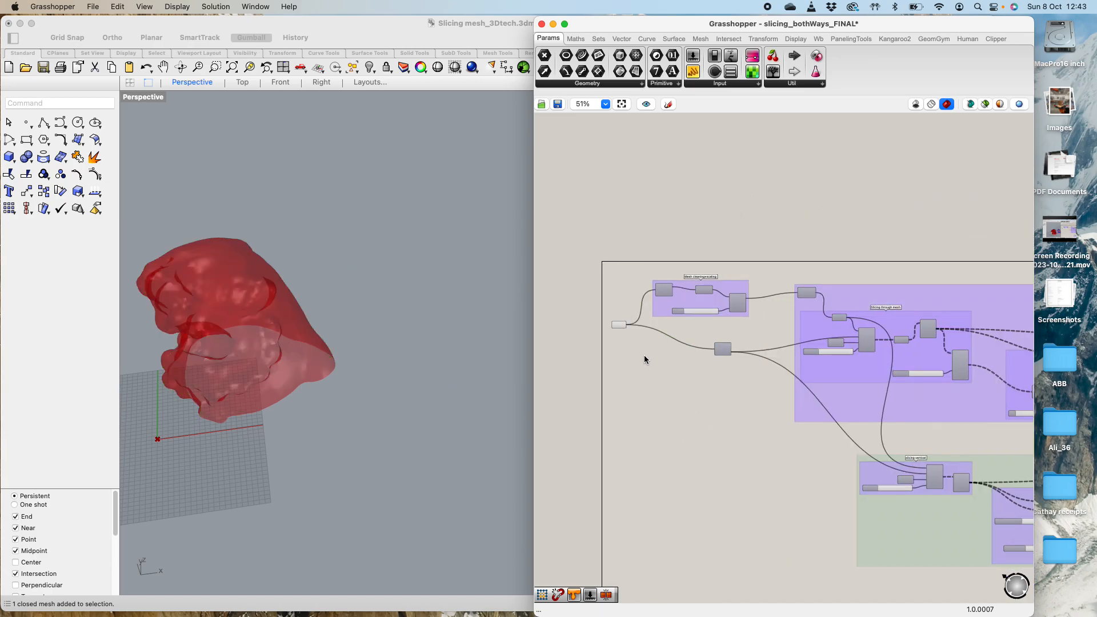
pyautogui.scroll(4, 643, 355)
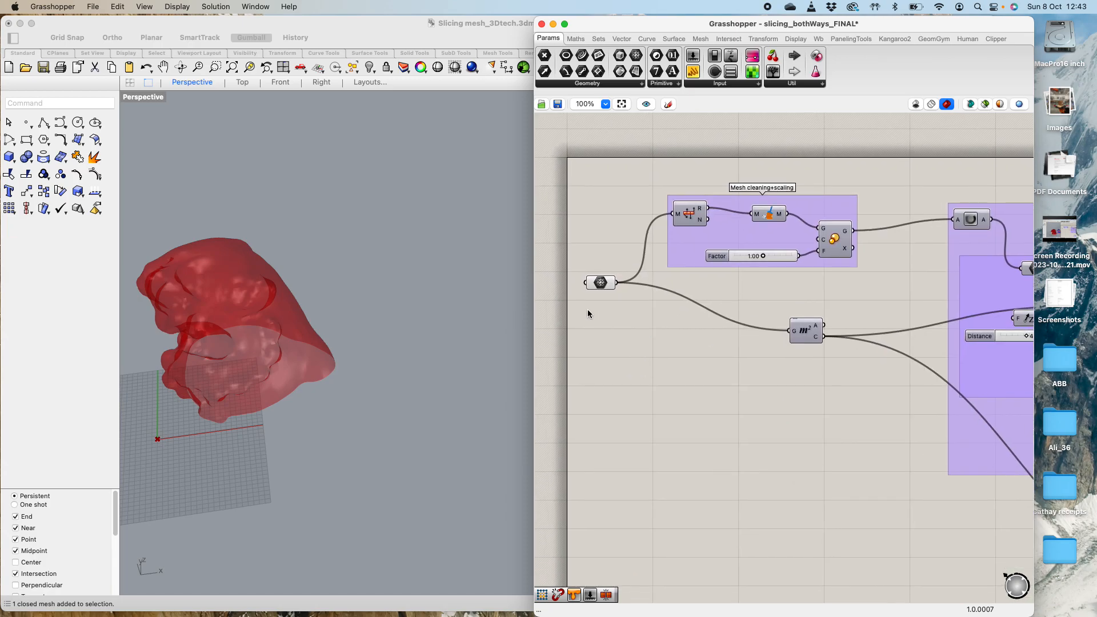
pyautogui.scroll(2, 587, 310)
pyautogui.click(610, 271)
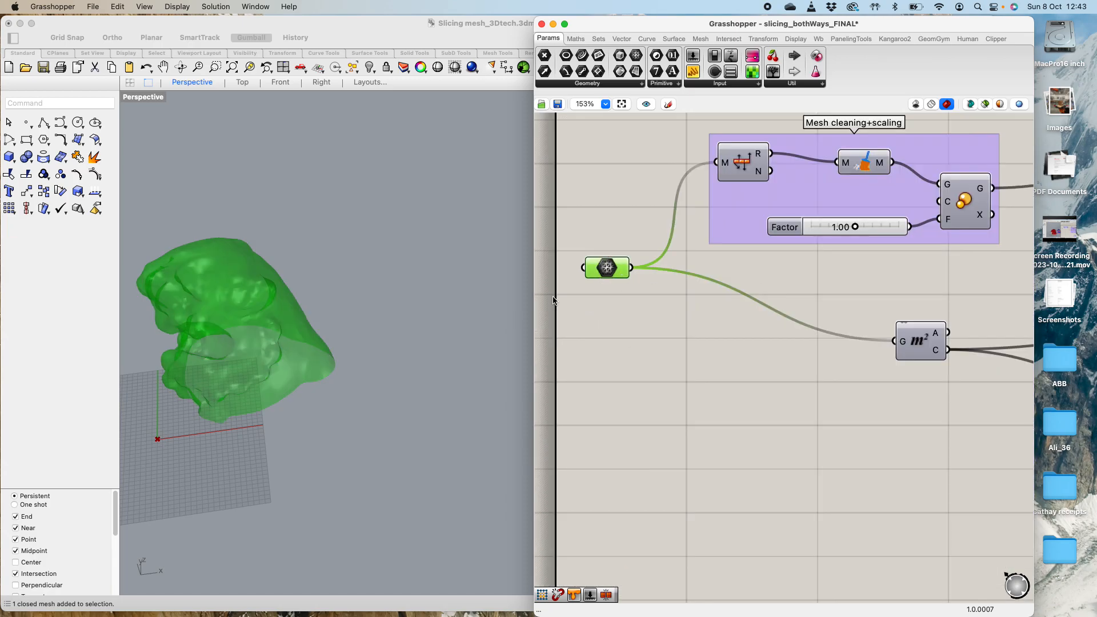
pyautogui.moveTo(306, 359); pyautogui.dragTo(394, 247, button='right')
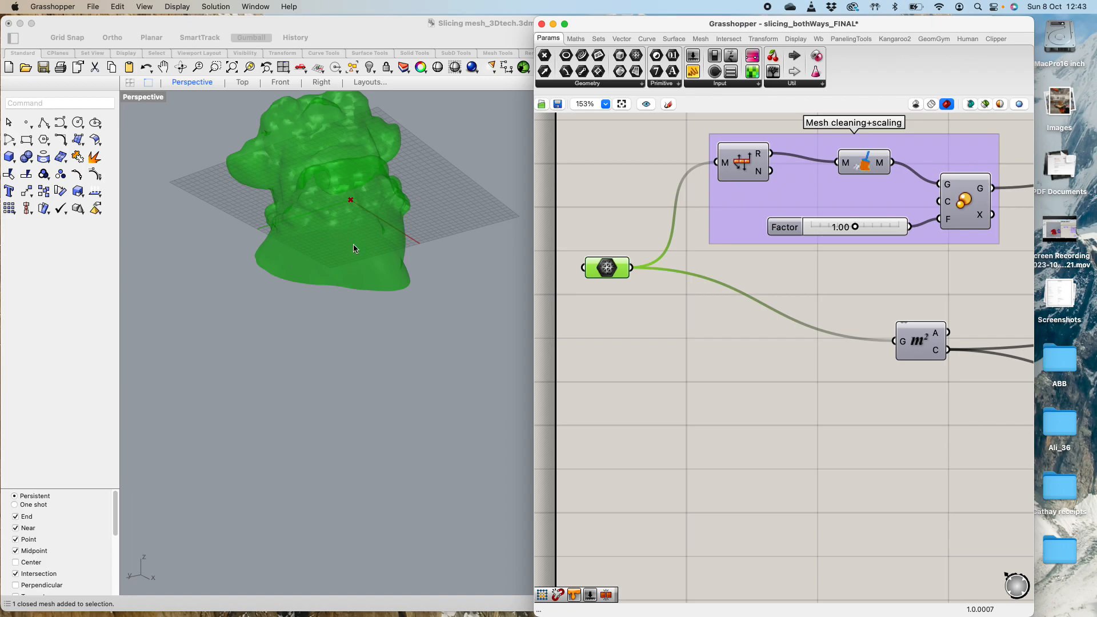
pyautogui.moveTo(362, 248); pyautogui.dragTo(359, 267, button='right')
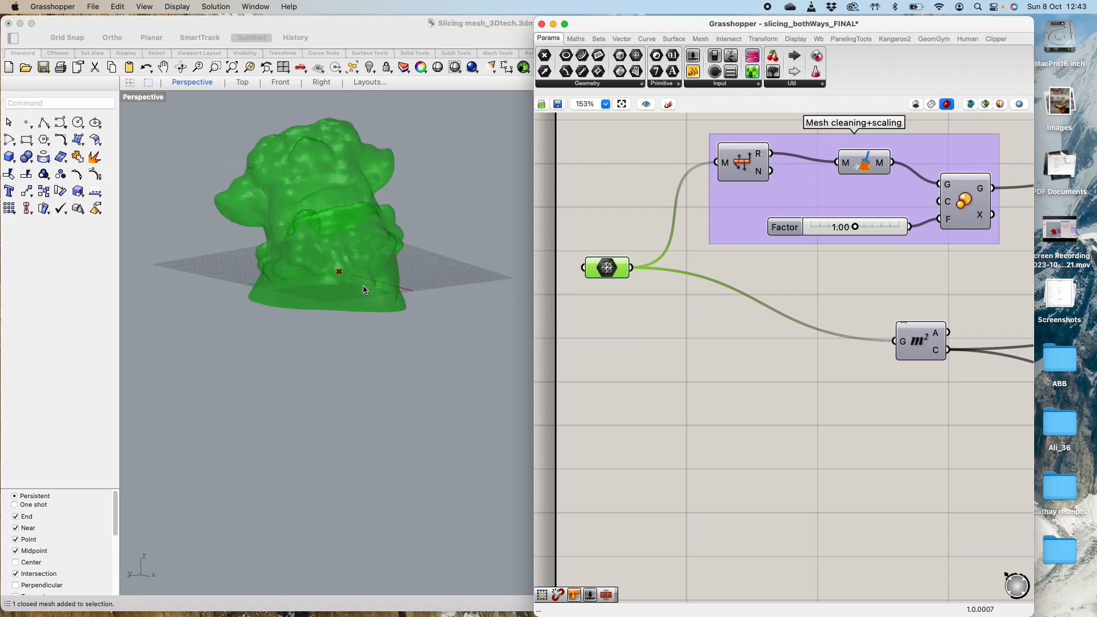
# Step: Review Rhino's mesh tools alongside the standard surface creation tools, and deselect the Mesh parameter
pyautogui.click(341, 36)
pyautogui.click(505, 53)
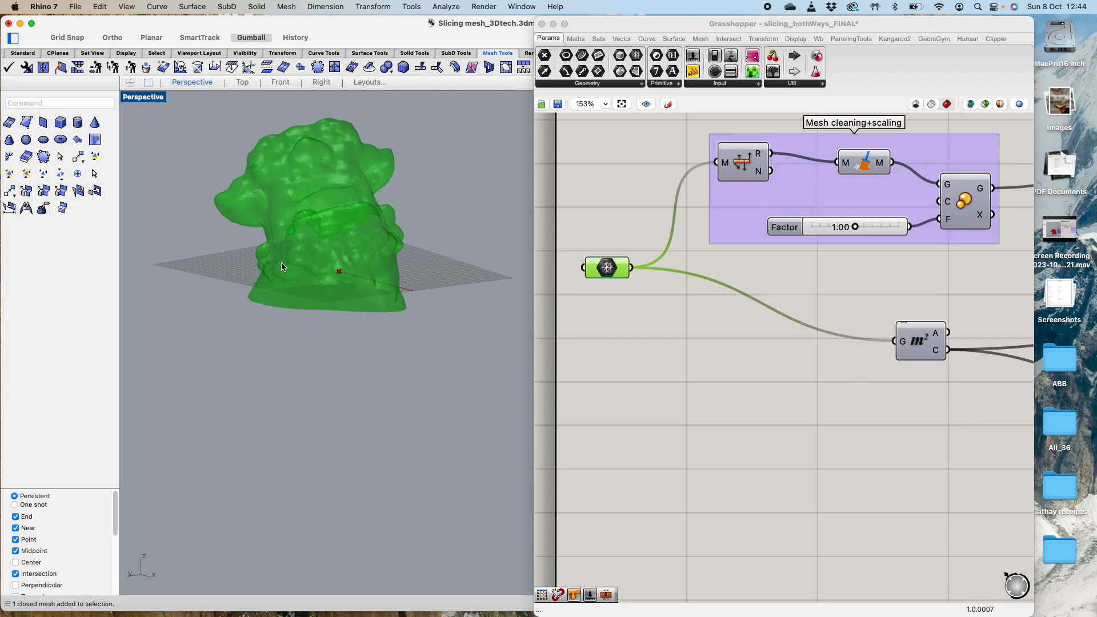
pyautogui.click(23, 53)
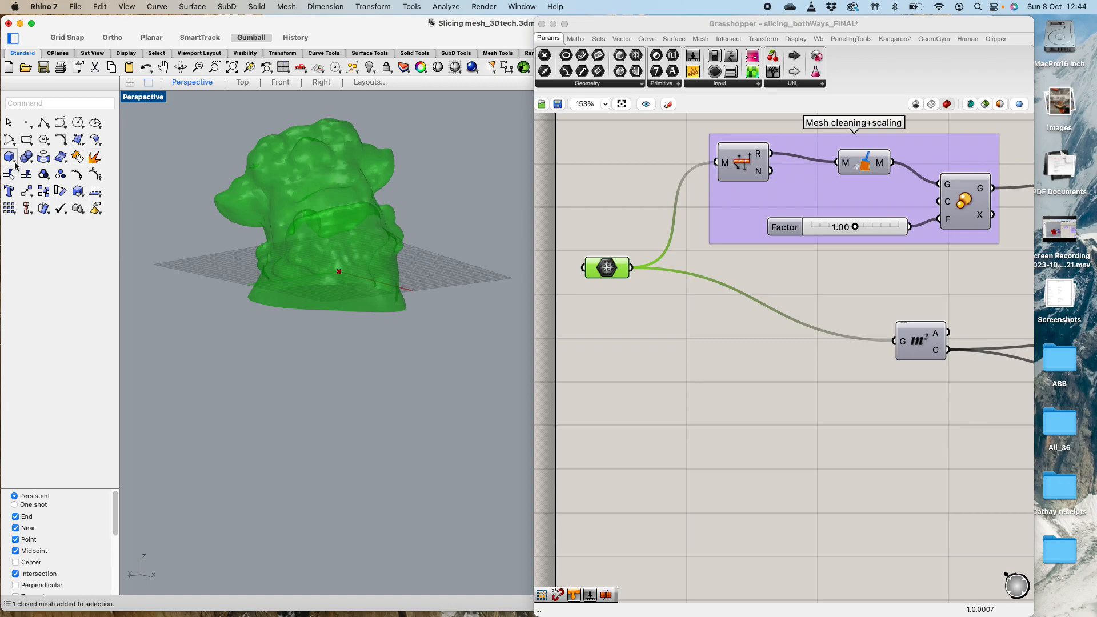
pyautogui.click(83, 146)
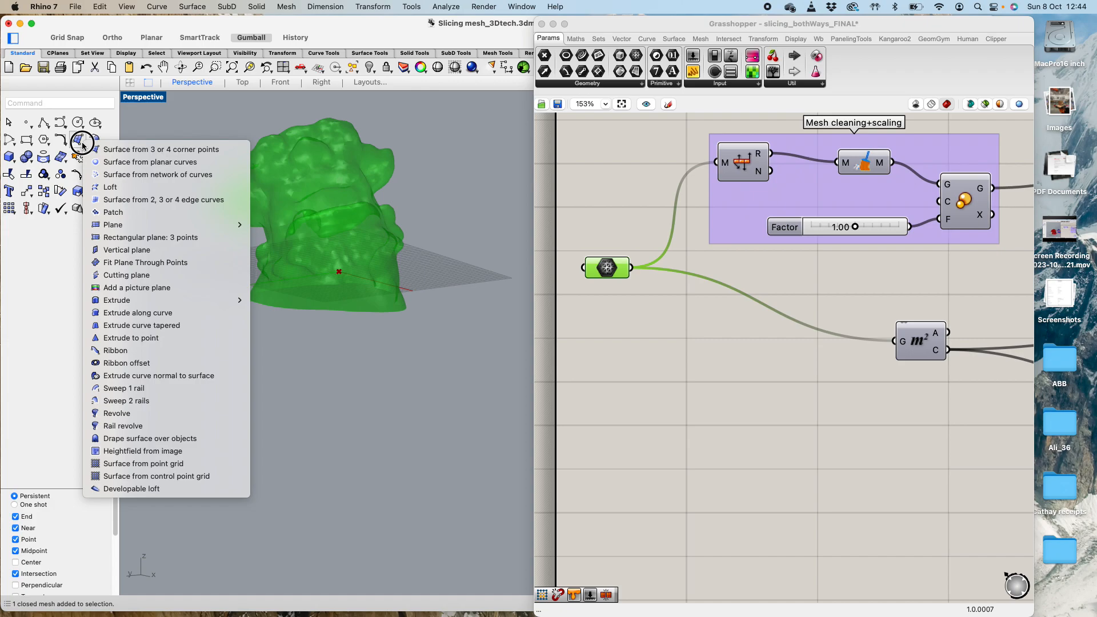
pyautogui.click(155, 167)
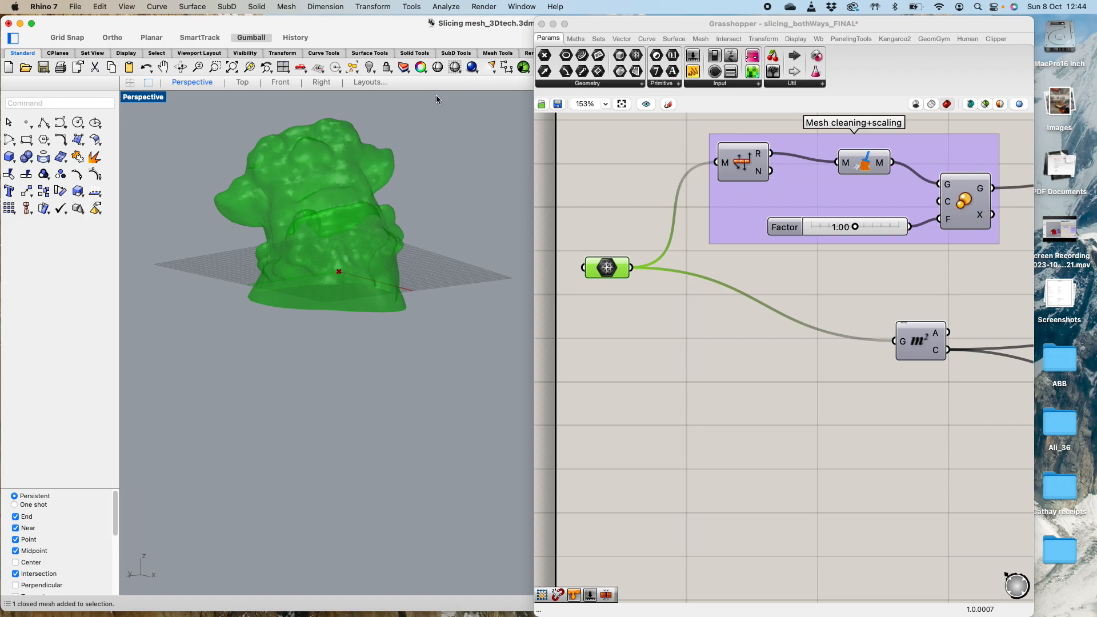
pyautogui.click(491, 52)
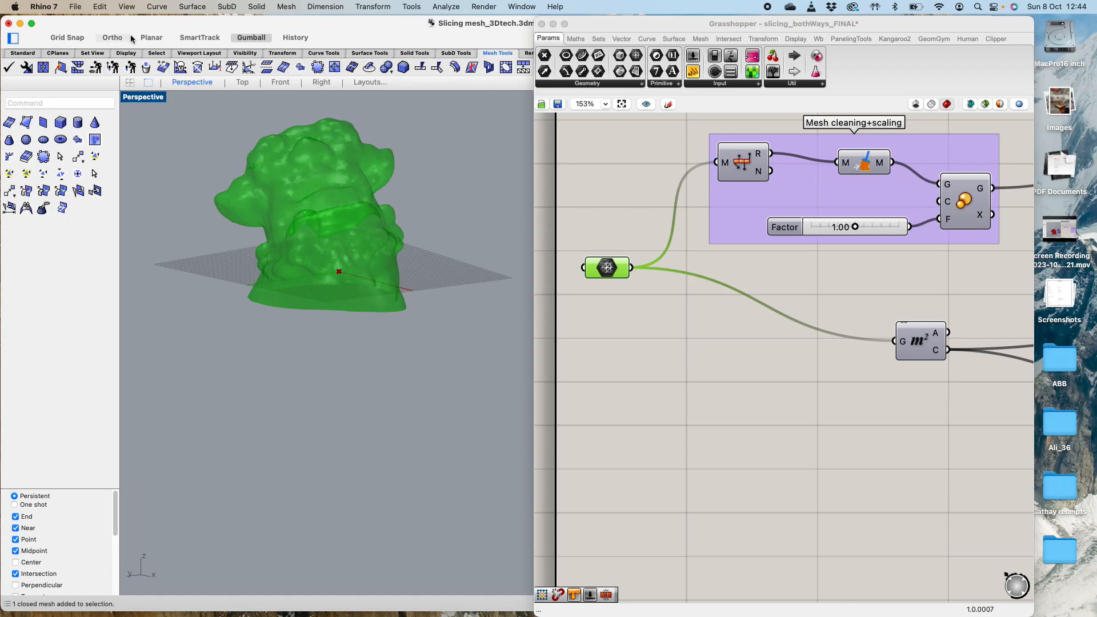
pyautogui.click(590, 321)
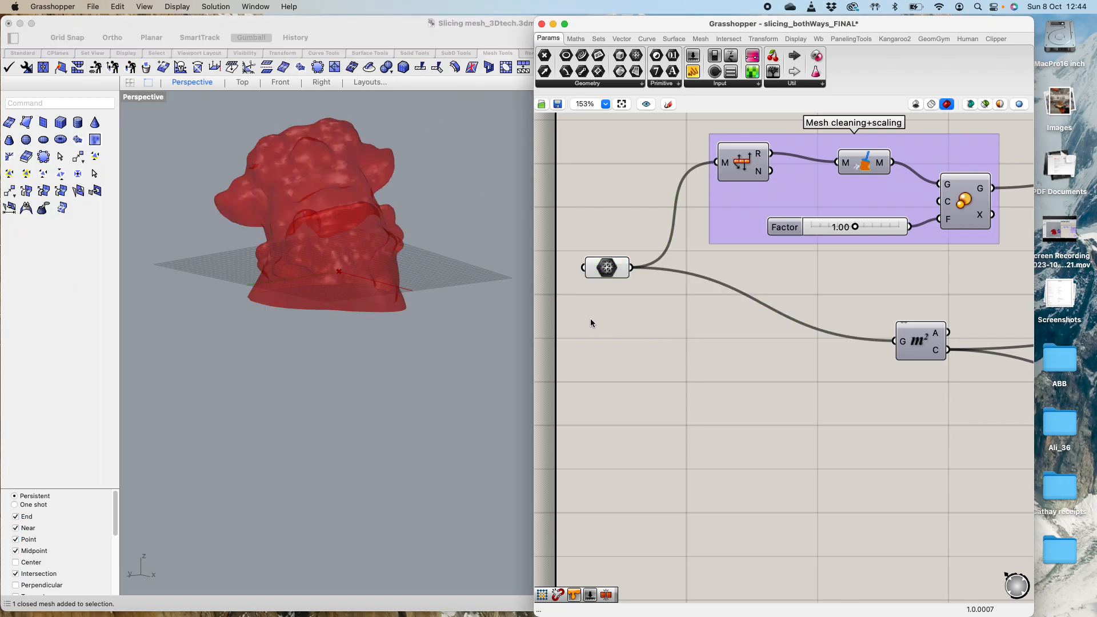
# Step: Return Rhino to the Standard tool set, view the head mesh from the other side, and check the Mesh parameter's referenced data
pyautogui.click(342, 219)
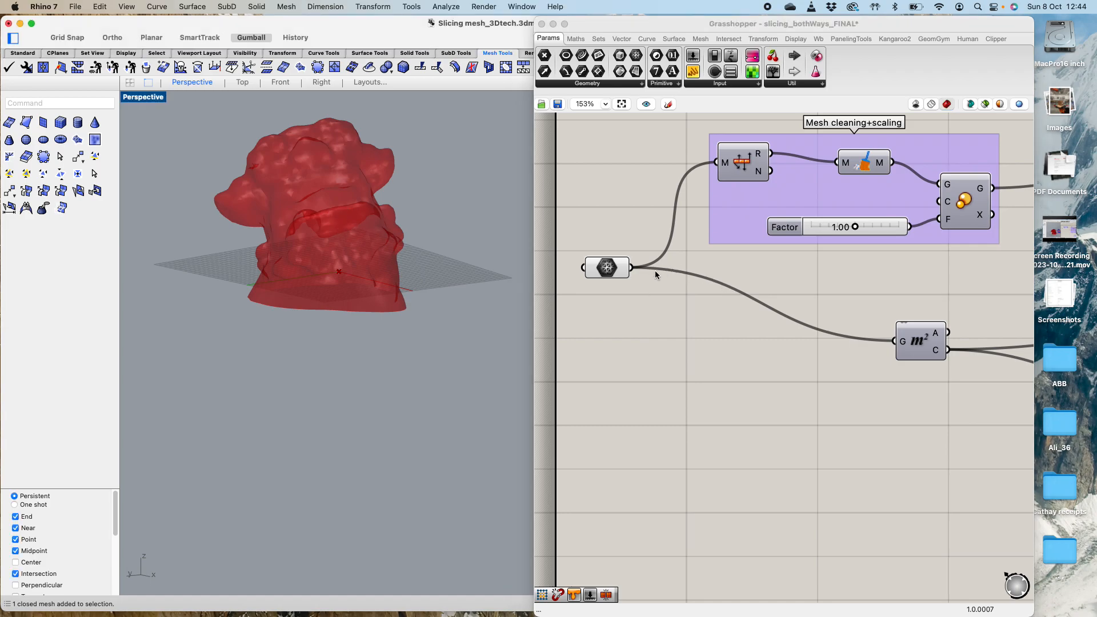
pyautogui.click(627, 266)
pyautogui.click(337, 209)
pyautogui.click(22, 53)
pyautogui.moveTo(318, 244); pyautogui.dragTo(349, 309, button='right')
pyautogui.scroll(-8, 297, 312)
pyautogui.scroll(8, 297, 314)
pyautogui.scroll(-3, 297, 316)
pyautogui.click(635, 363)
pyautogui.doubleClick(634, 364)
pyautogui.click(617, 269)
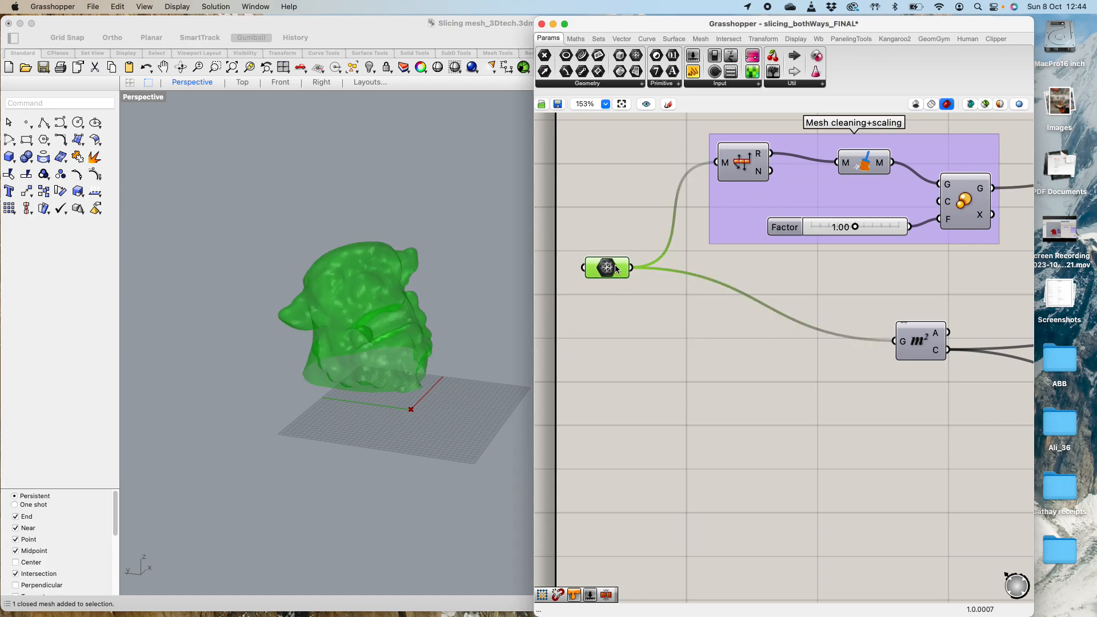
pyautogui.moveTo(616, 273)
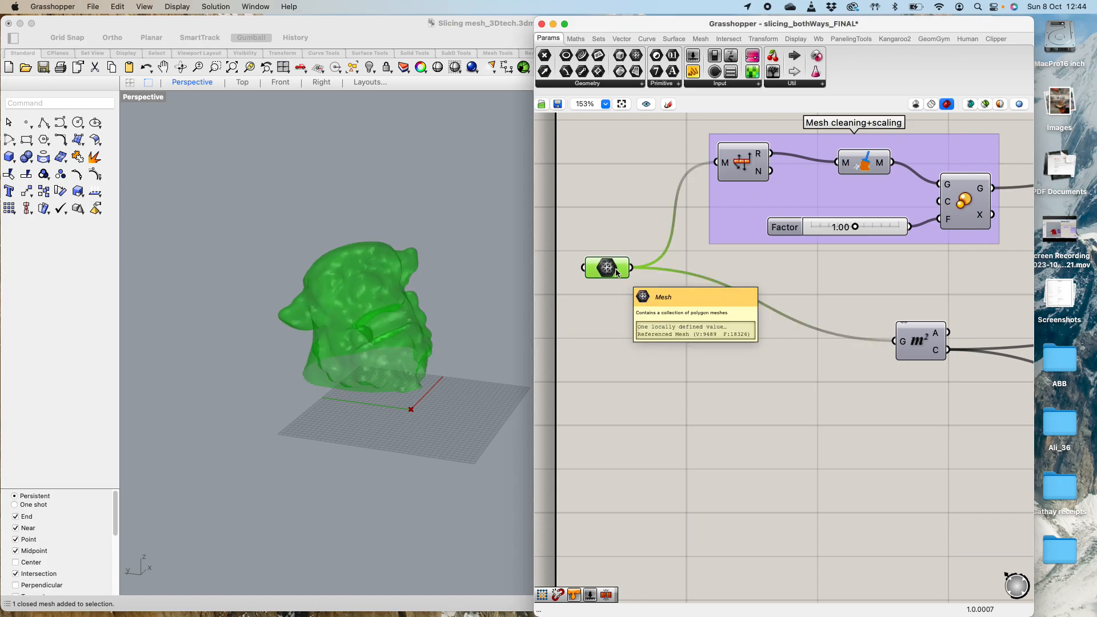
# Step: Examine the overall layout of the slicing definition, from the mesh input through the purple and green groups
pyautogui.scroll(-5, 617, 297)
pyautogui.doubleClick(630, 305)
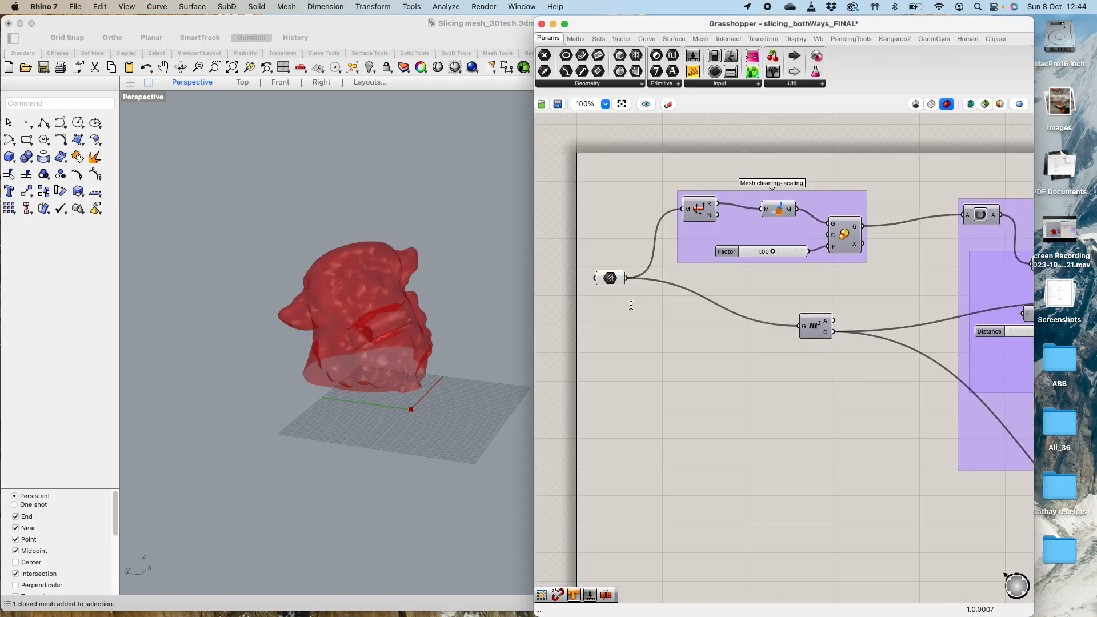
pyautogui.doubleClick(631, 305)
pyautogui.scroll(-10, 832, 361)
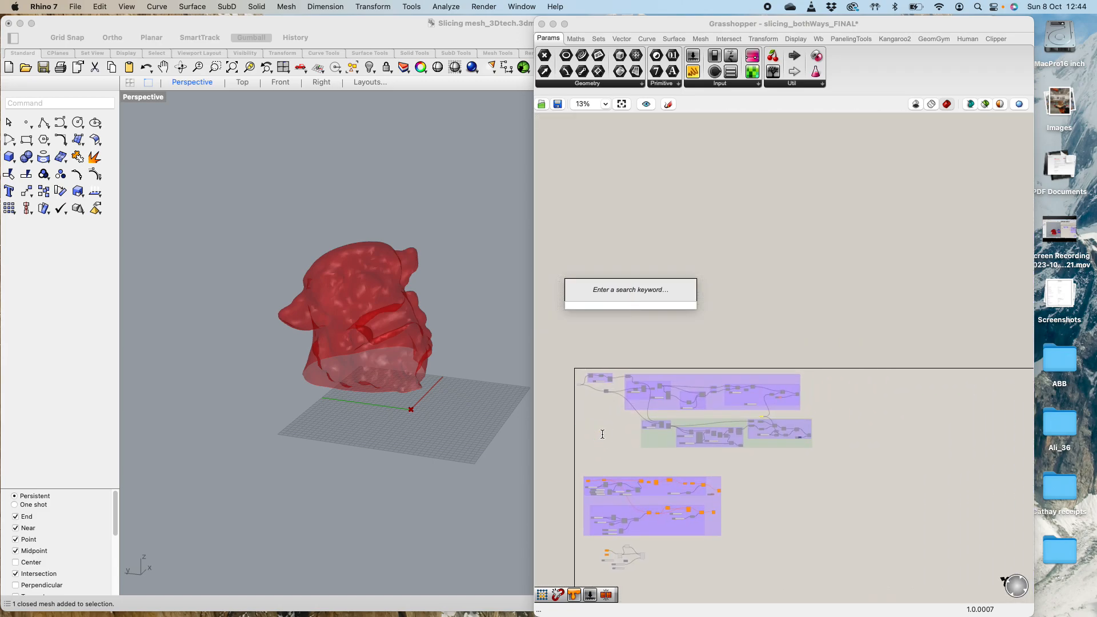
pyautogui.scroll(3, 598, 440)
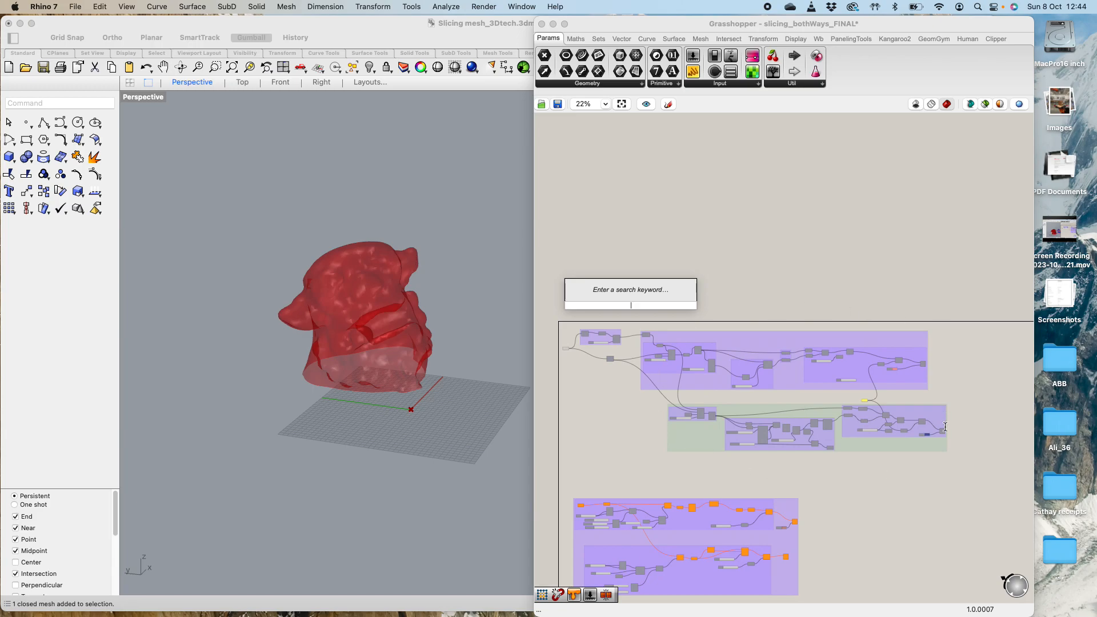
pyautogui.scroll(-2, 726, 465)
pyautogui.scroll(2, 734, 439)
pyautogui.scroll(-2, 741, 412)
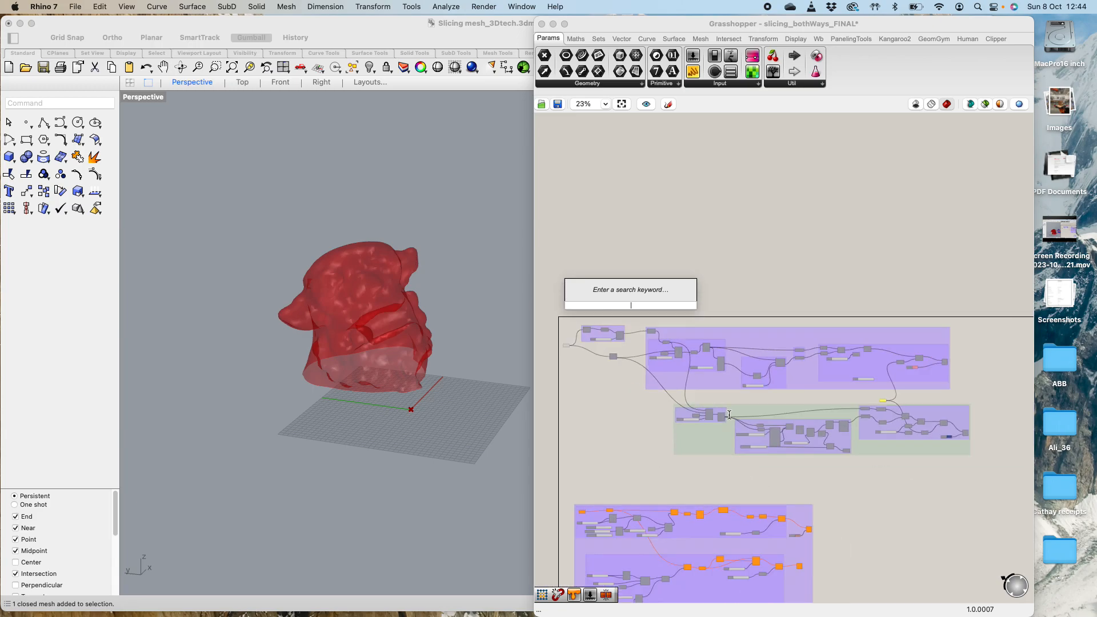
pyautogui.scroll(6, 741, 412)
pyautogui.moveTo(759, 387); pyautogui.dragTo(798, 377, button='right')
pyautogui.scroll(-4, 799, 377)
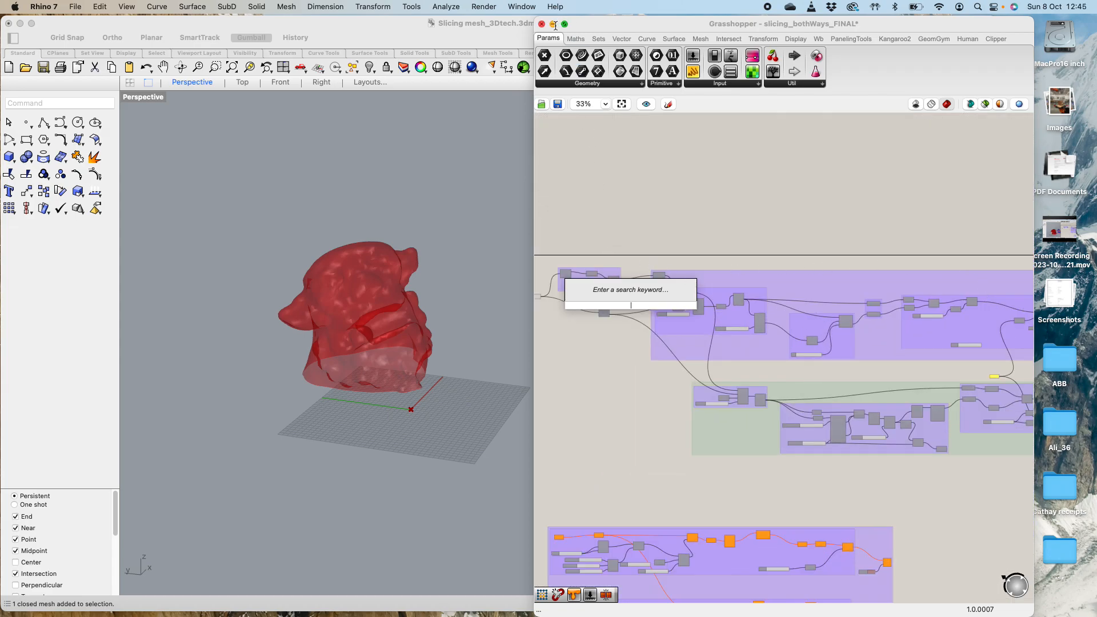
# Step: Widen the Grasshopper window over the Rhino viewport and inspect the Scale component in the Mesh cleaning+scaling group
pyautogui.moveTo(532, 159); pyautogui.dragTo(438, 155)
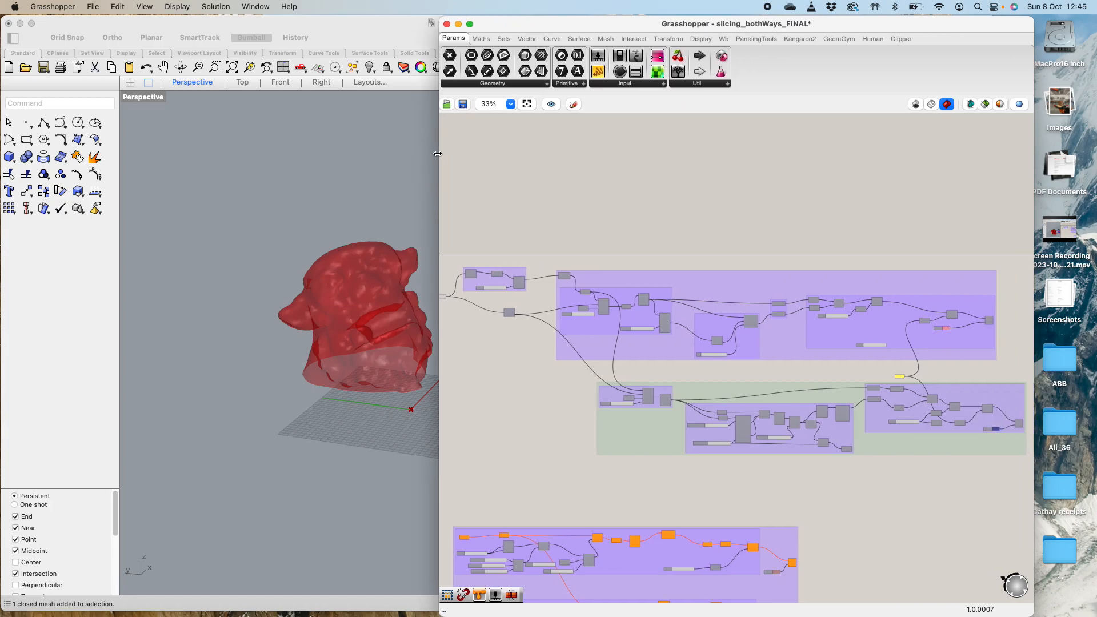
pyautogui.scroll(5, 402, 200)
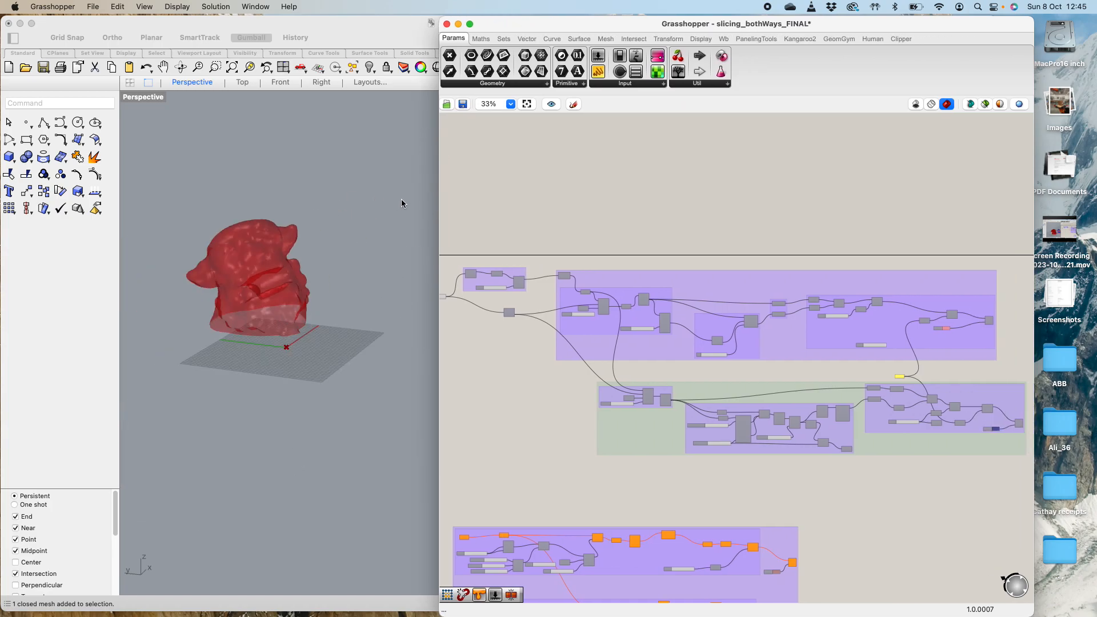
pyautogui.scroll(1, 466, 250)
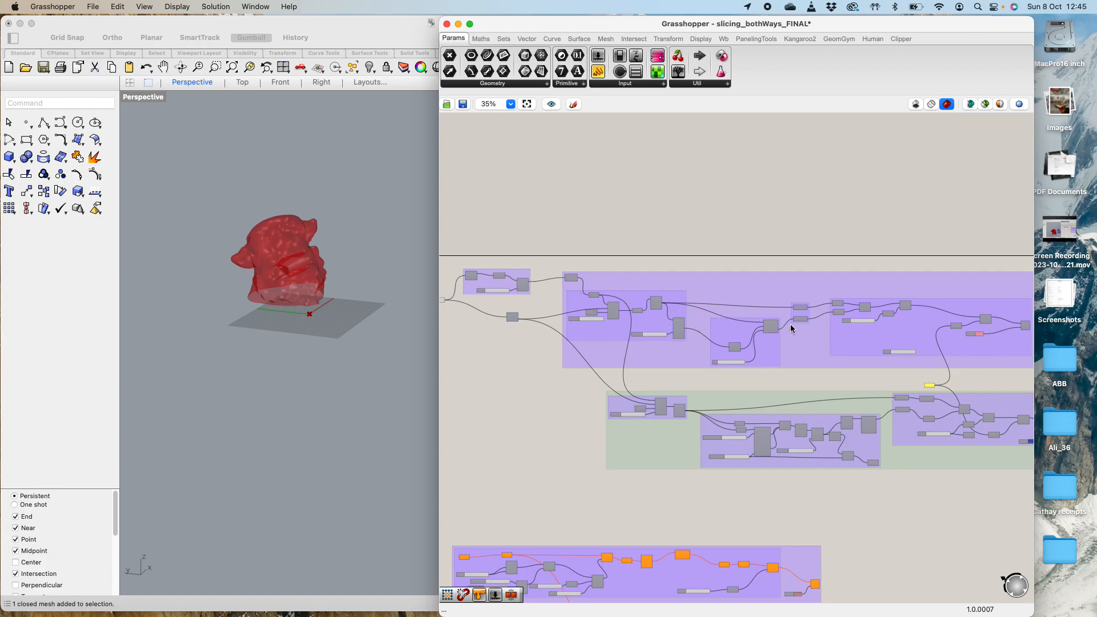
pyautogui.scroll(-3, 385, 264)
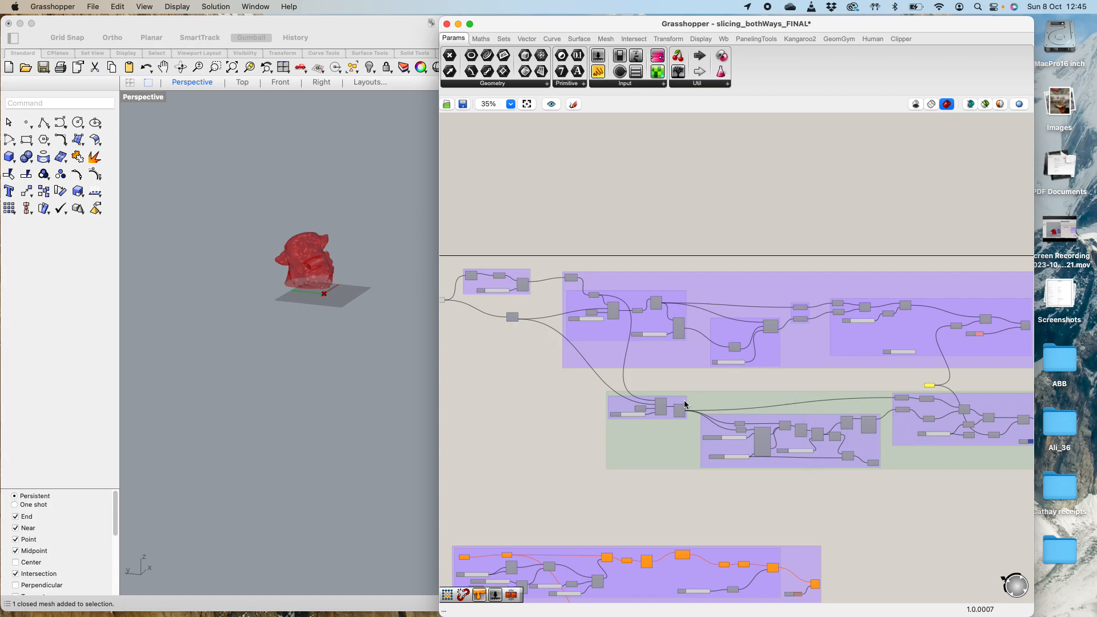
pyautogui.scroll(2, 468, 277)
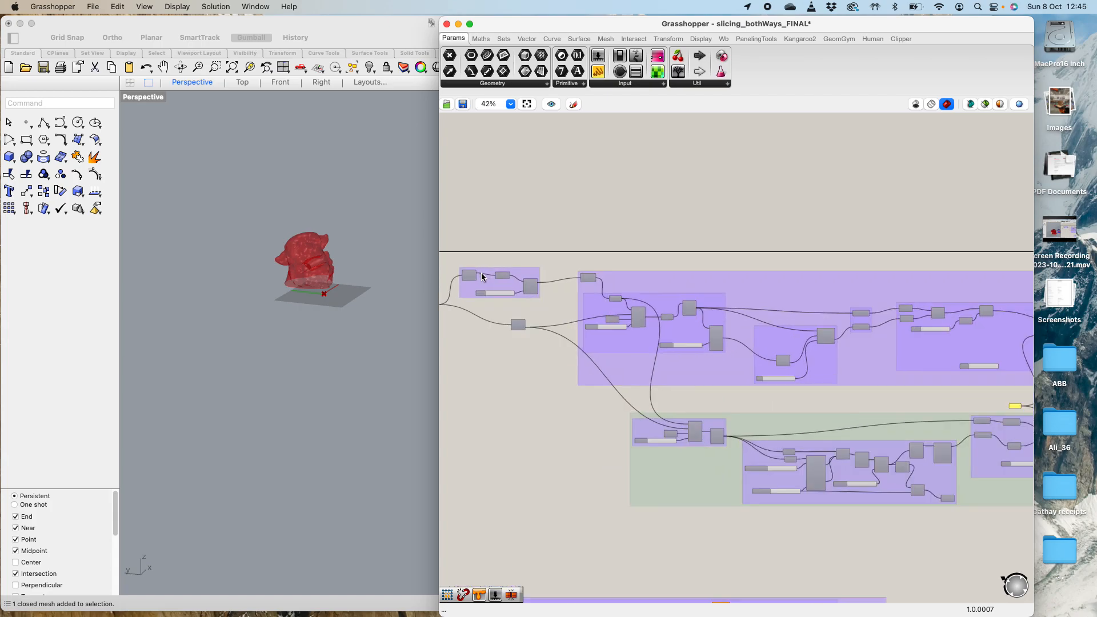
pyautogui.scroll(5, 459, 276)
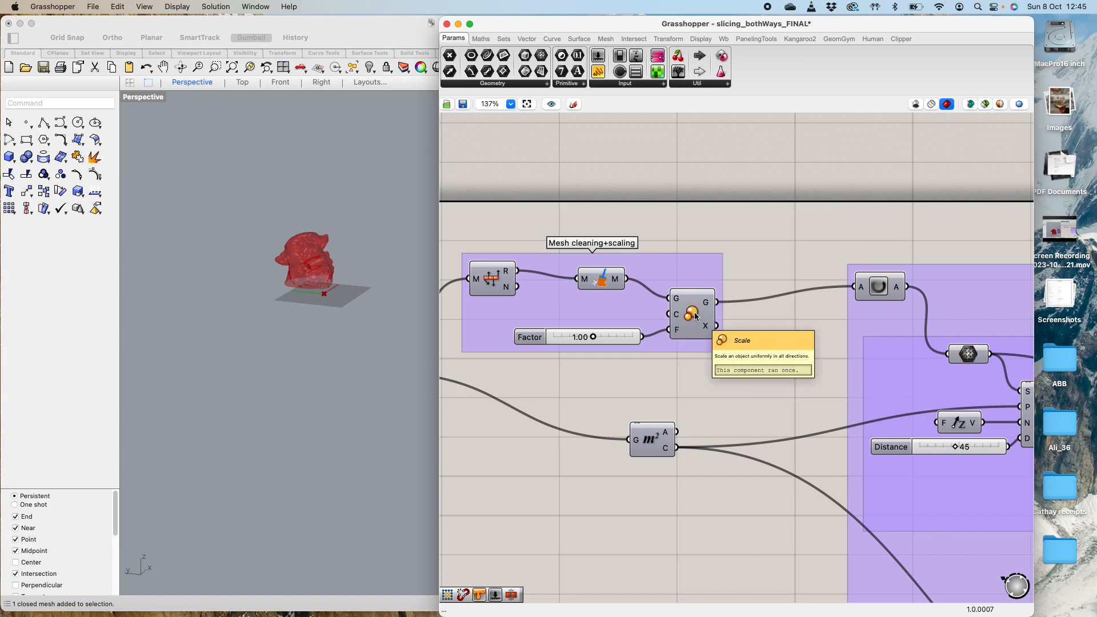
# Step: Search the canvas component finder for the Scale component
pyautogui.doubleClick(684, 379)
pyautogui.write('scal')
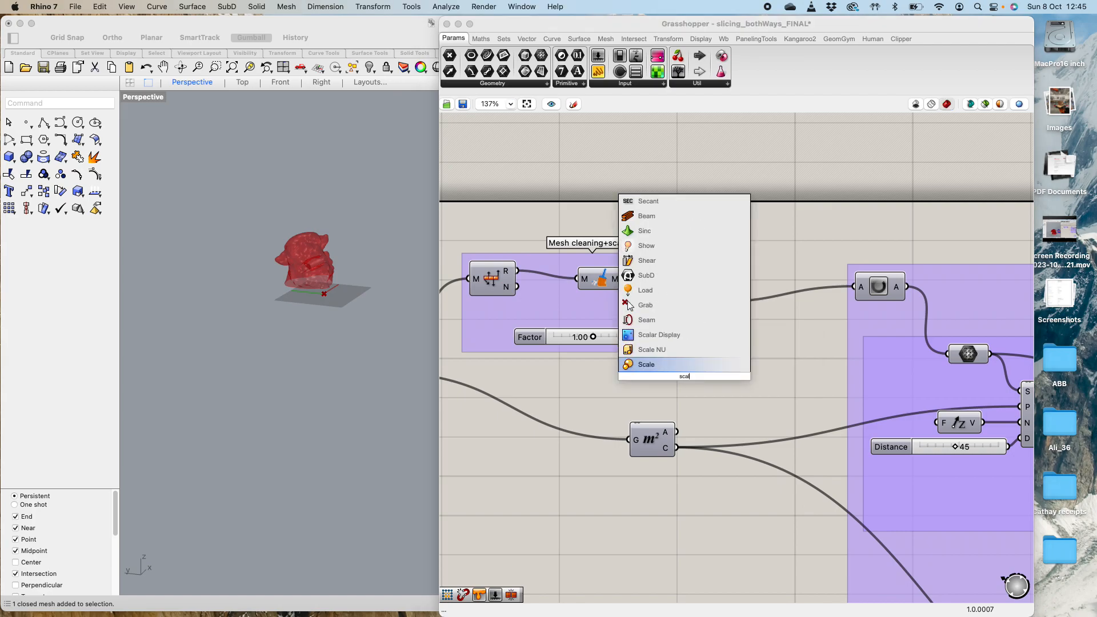
pyautogui.click(647, 366)
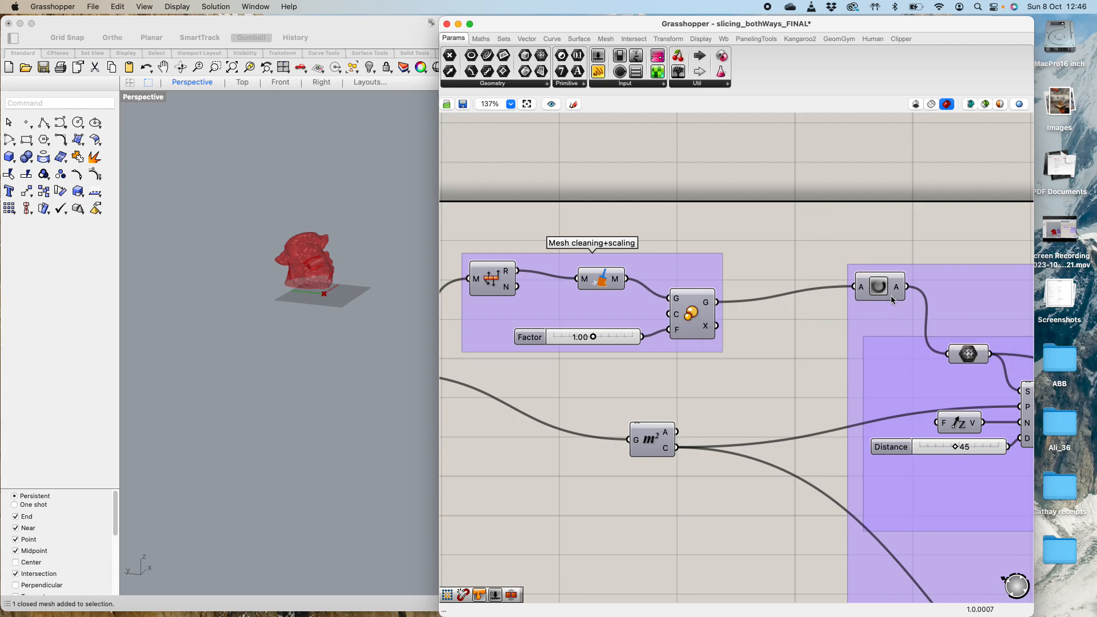
pyautogui.doubleClick(838, 294)
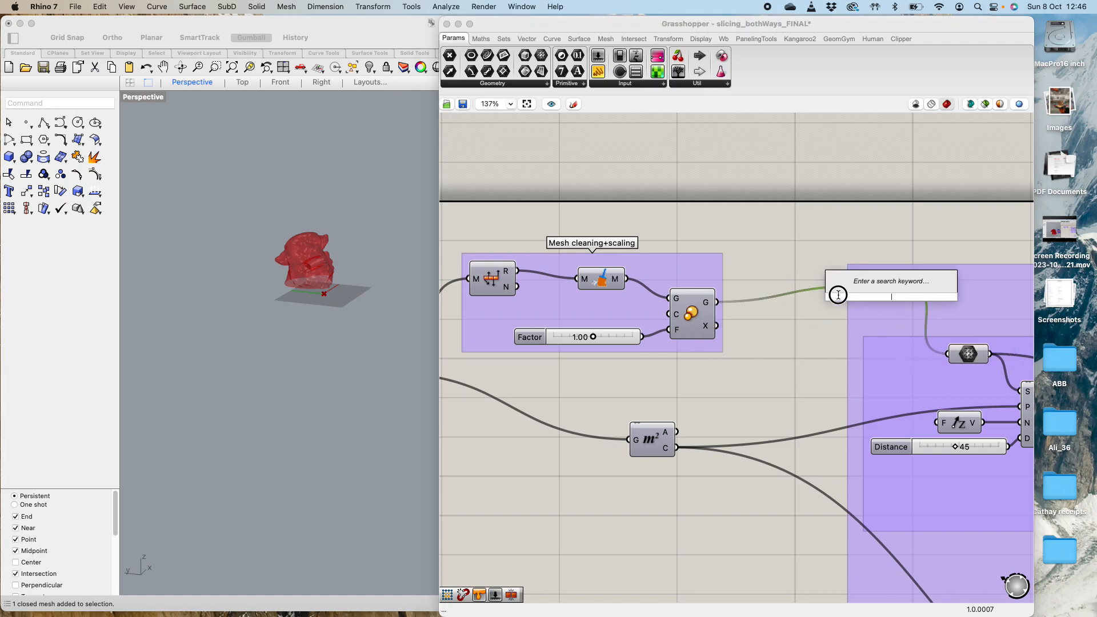
pyautogui.click(858, 236)
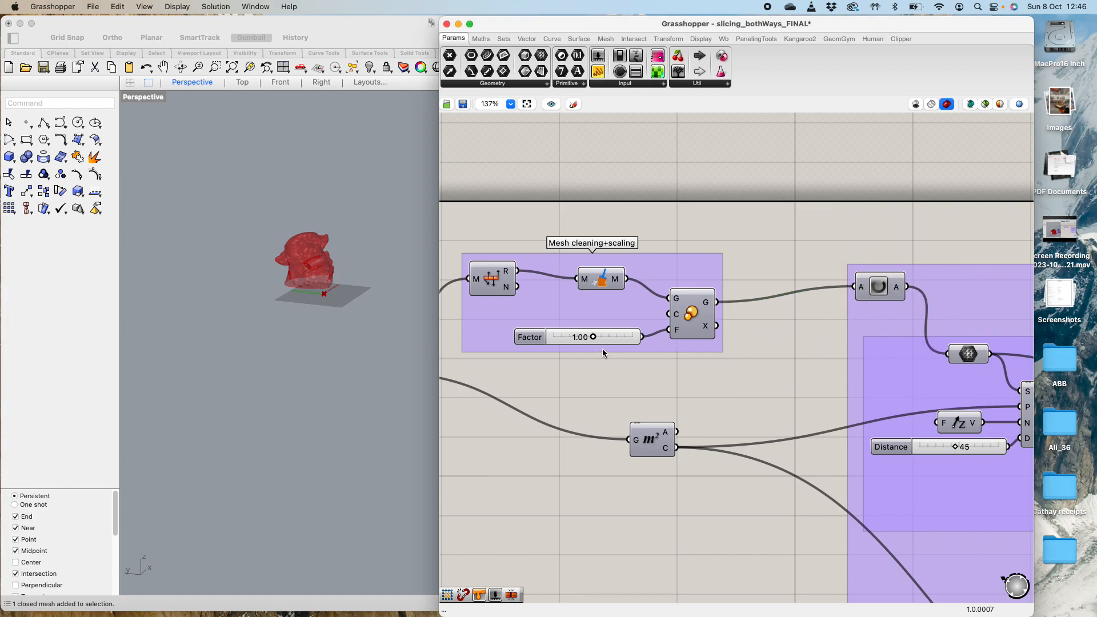
# Step: Set the Factor slider feeding the Scale component to 1.20
pyautogui.scroll(-5, 695, 385)
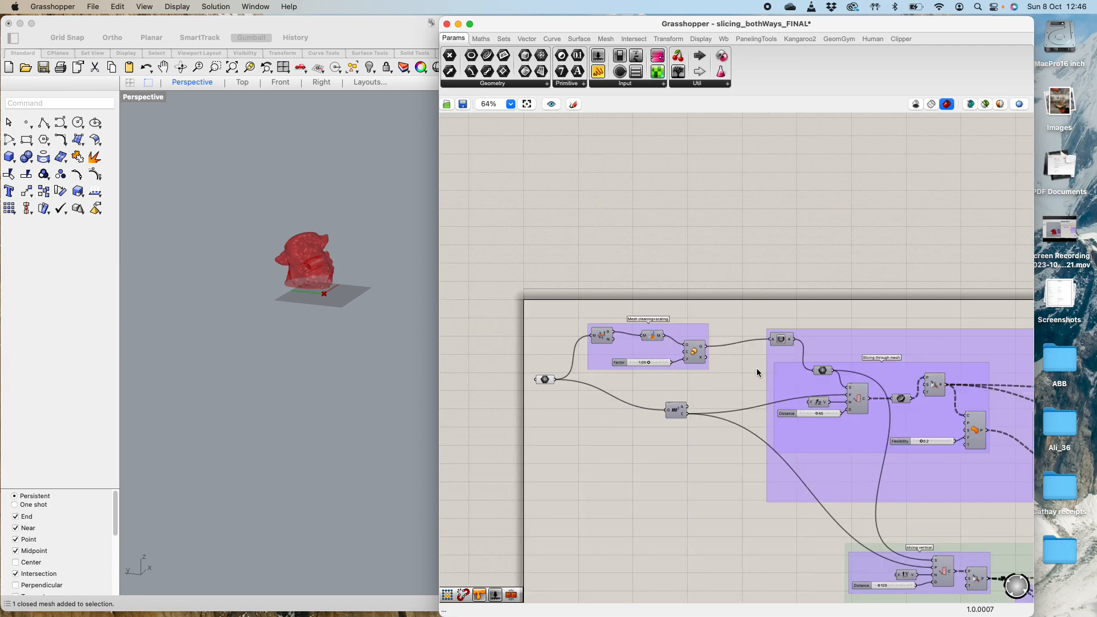
pyautogui.scroll(2, 781, 333)
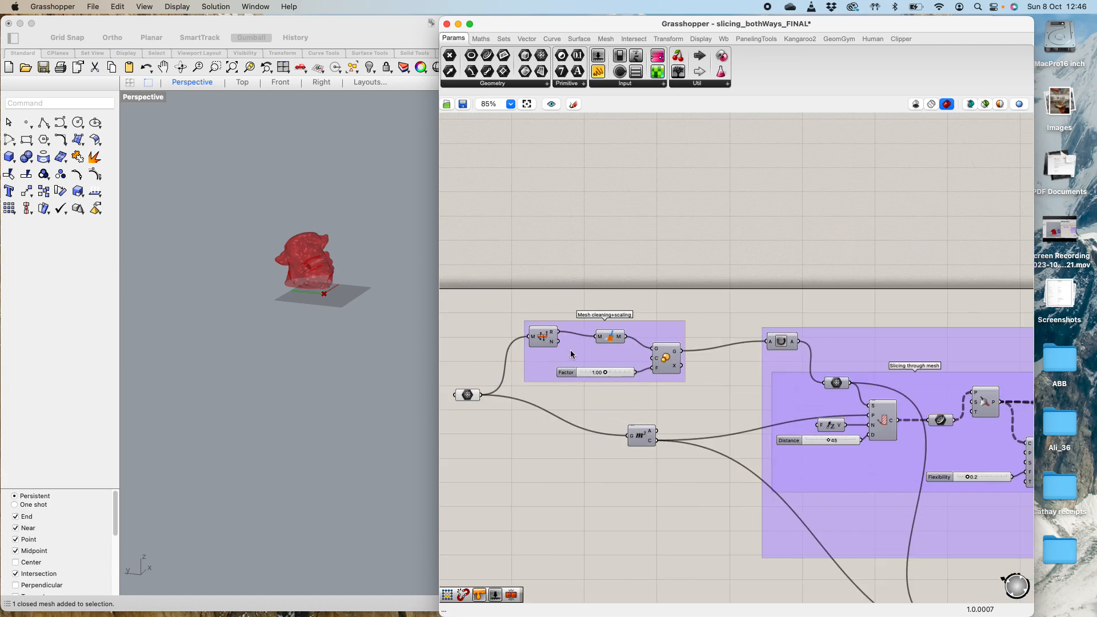
pyautogui.scroll(1, 571, 354)
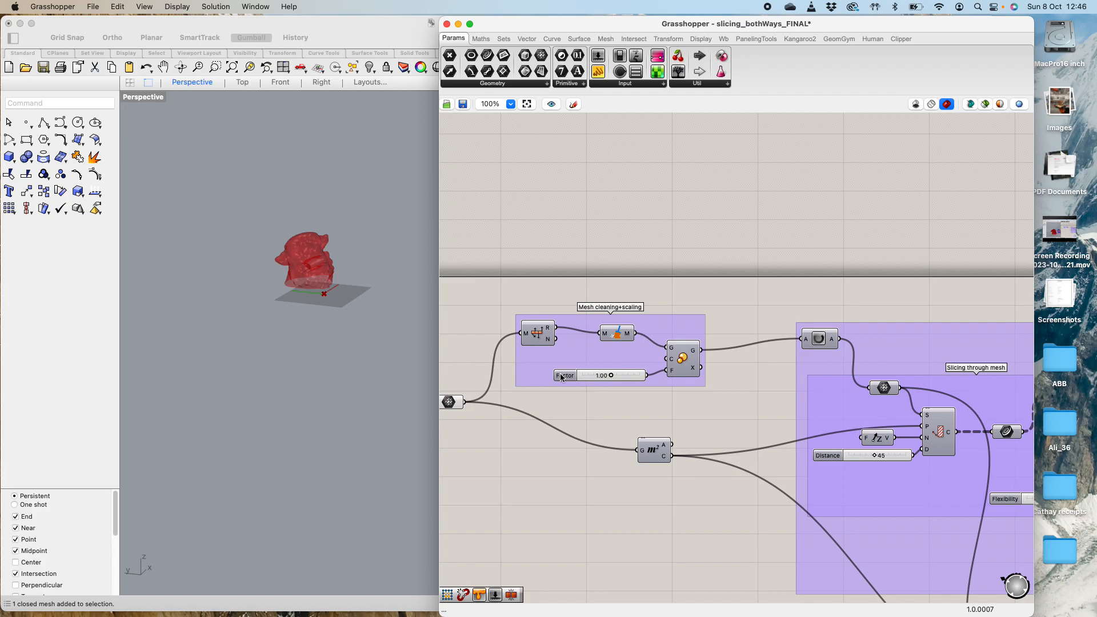
pyautogui.doubleClick(561, 377)
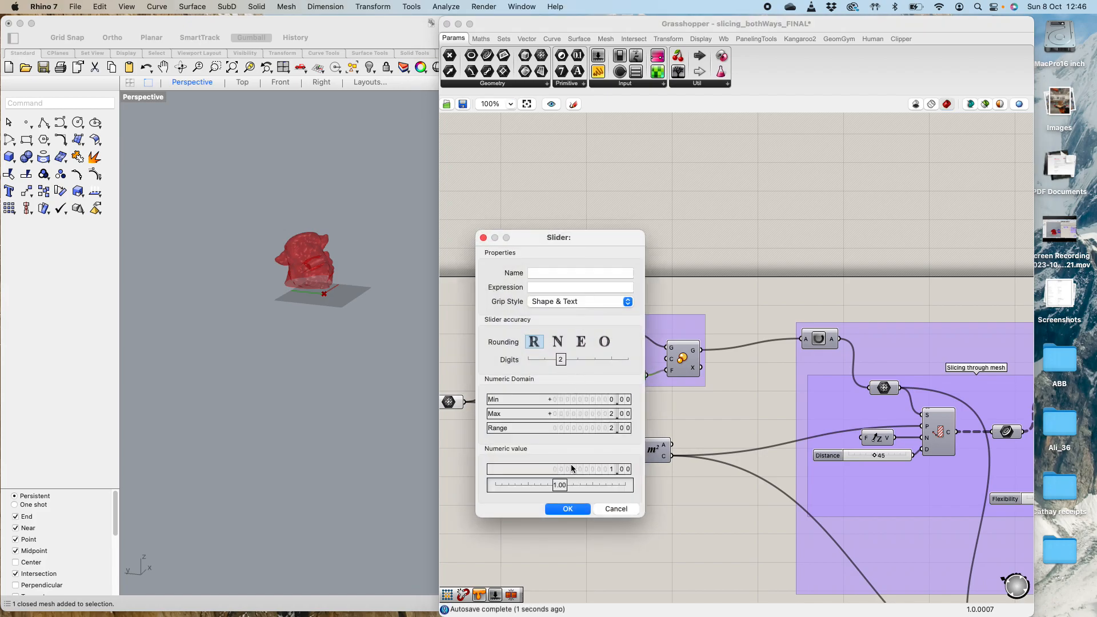
pyautogui.doubleClick(559, 486)
pyautogui.write('1.2')
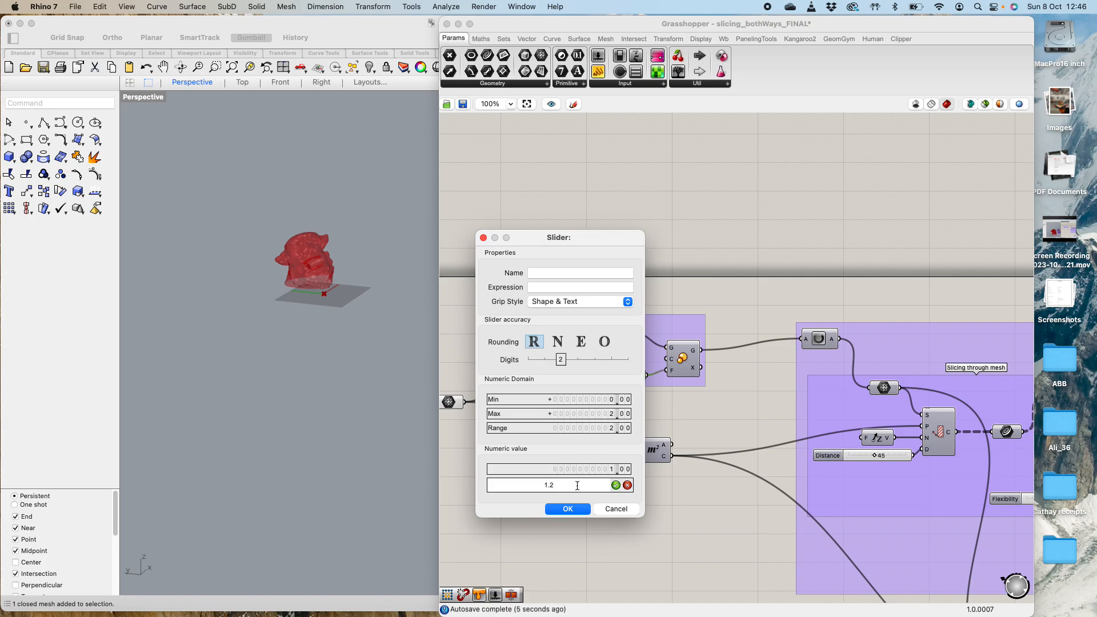
pyautogui.click(616, 485)
pyautogui.click(574, 510)
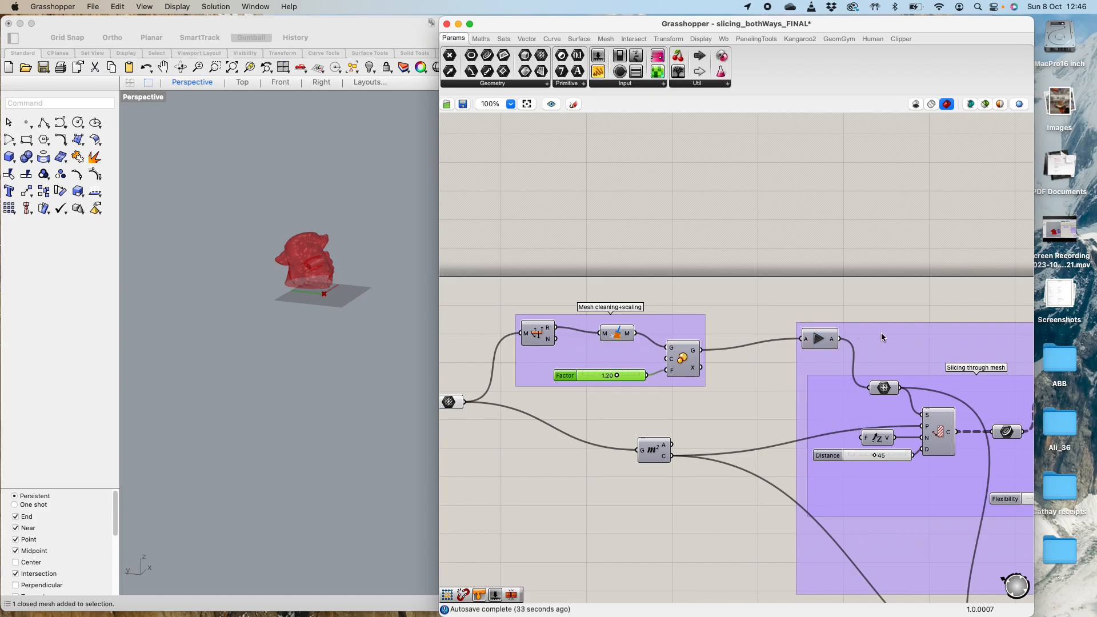
# Step: Release the Data Dam ahead of the Slicing through mesh group so the scaled mesh flows into the slicing components
pyautogui.moveTo(886, 311); pyautogui.dragTo(707, 237, button='right')
pyautogui.scroll(3, 708, 239)
pyautogui.scroll(-9, 708, 239)
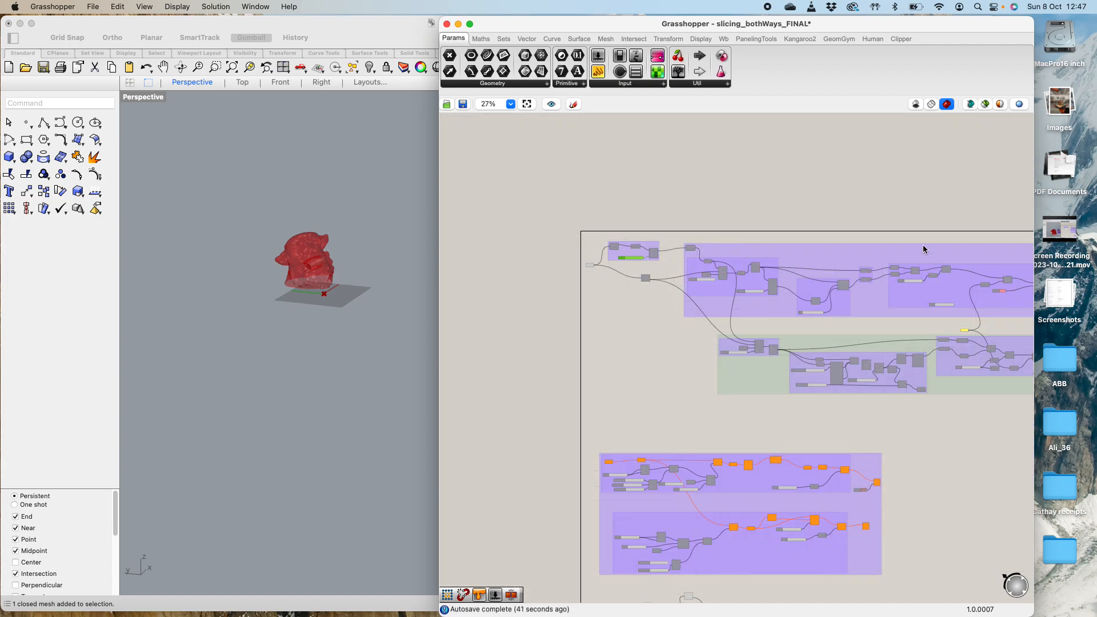
pyautogui.scroll(5, 800, 235)
pyautogui.scroll(2, 564, 261)
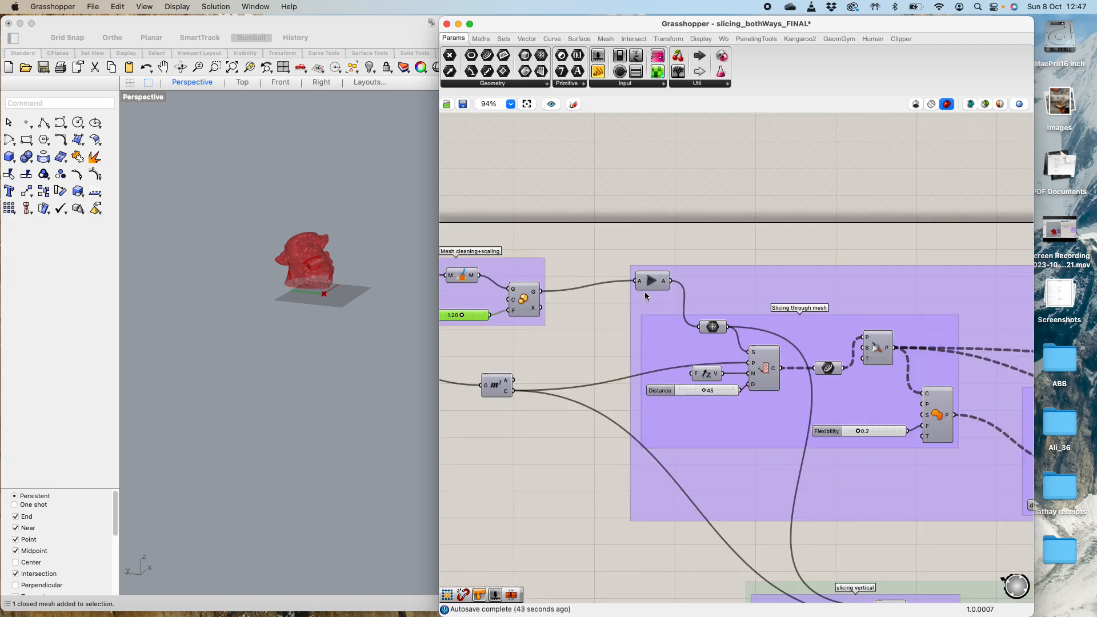
pyautogui.click(650, 280)
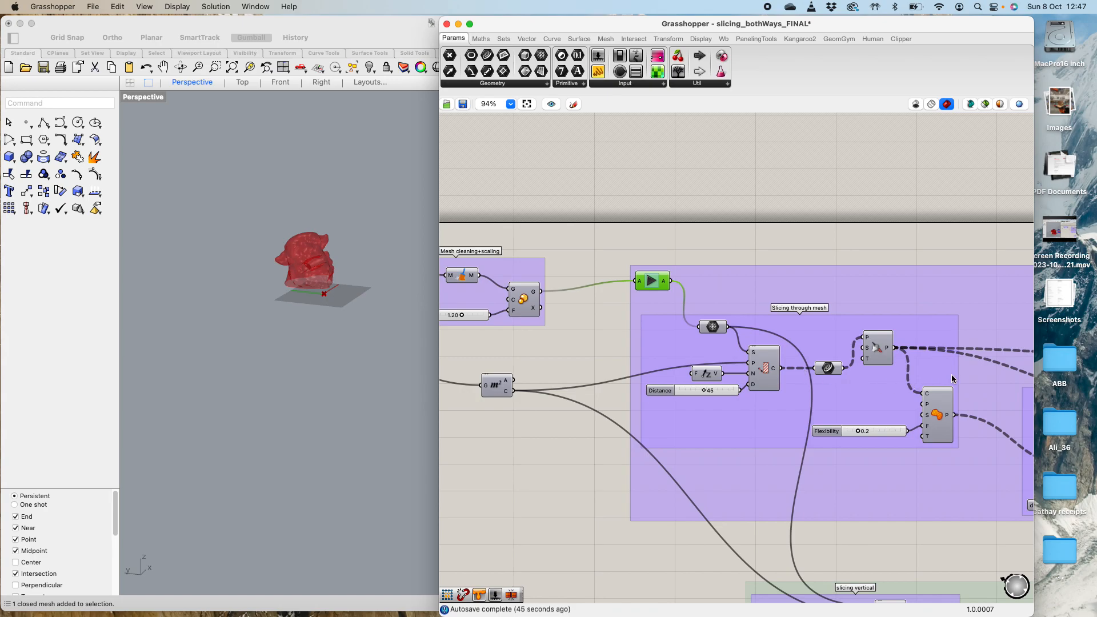
# Step: Enable the preview of the Custom Preview component at the end of the Extruding to material thickness group, and deselect it
pyautogui.doubleClick(711, 351)
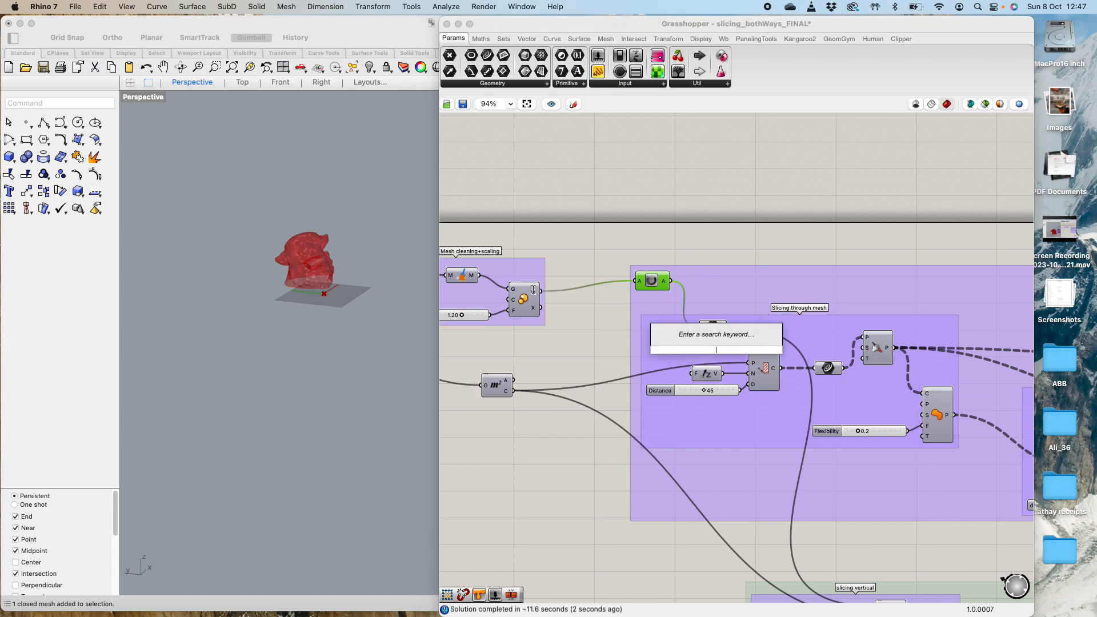
pyautogui.scroll(-10, 598, 295)
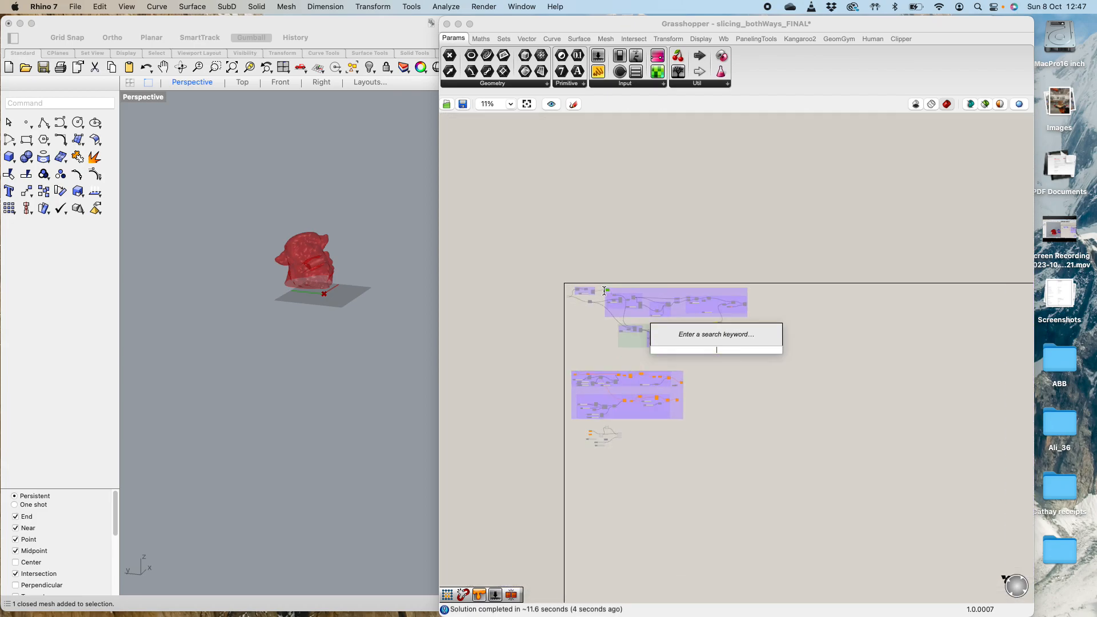
pyautogui.scroll(8, 747, 304)
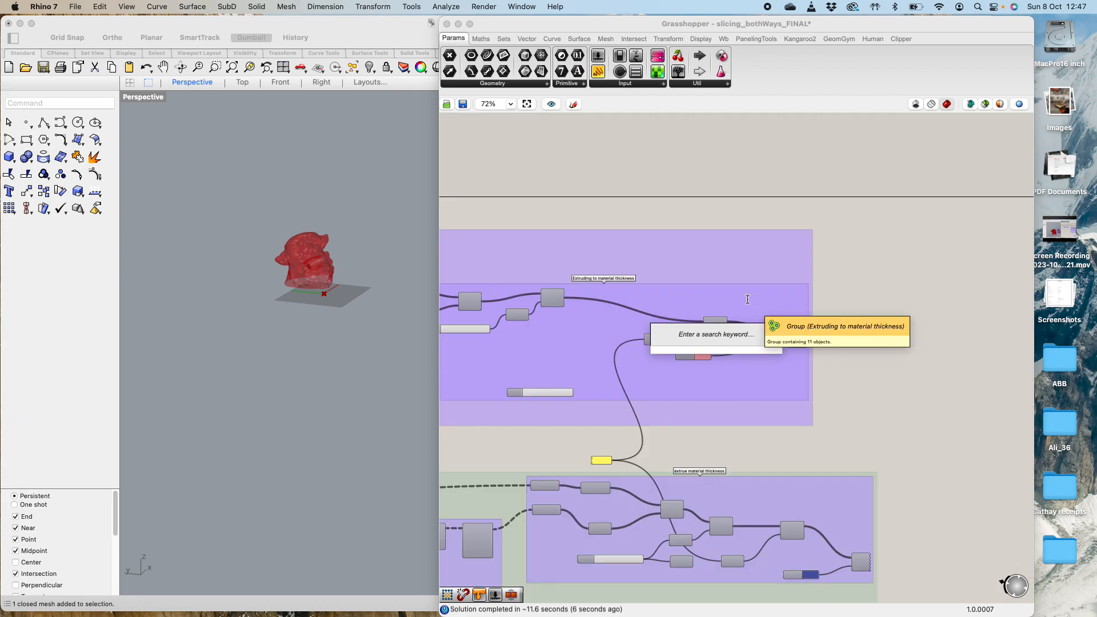
pyautogui.click(844, 376)
pyautogui.moveTo(844, 376); pyautogui.dragTo(784, 310)
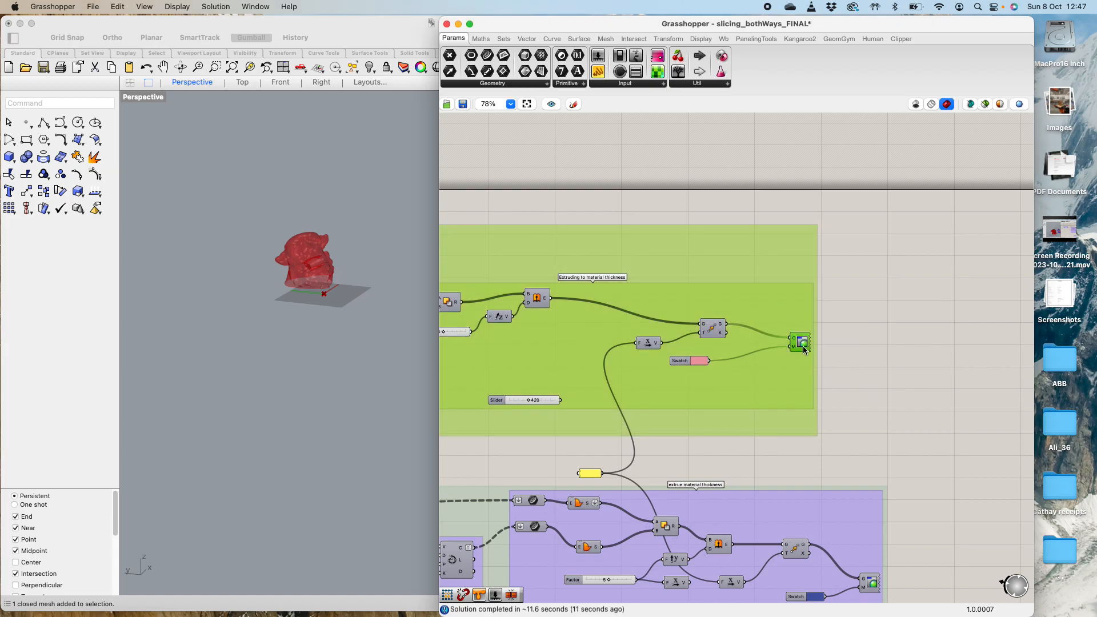
pyautogui.middleClick(802, 346)
pyautogui.click(824, 326)
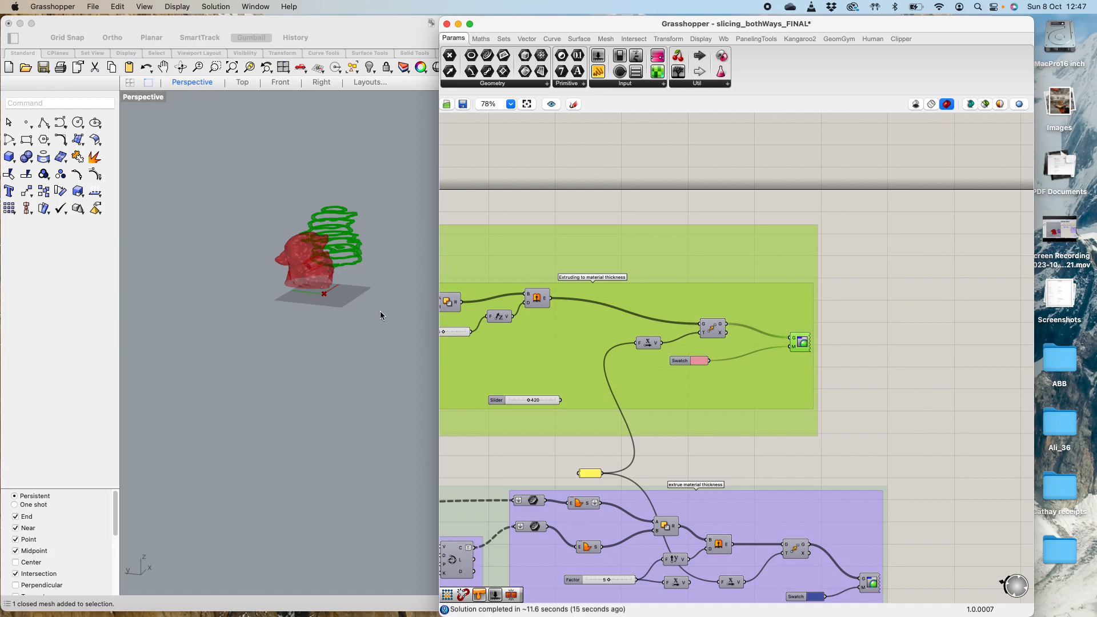
pyautogui.click(891, 429)
# Step: Enable the preview of the polyline component that follows the Curve parameter in the Slicing through mesh group
pyautogui.moveTo(416, 353); pyautogui.dragTo(318, 360, button='right')
pyautogui.scroll(3, 643, 380)
pyautogui.scroll(-8, 704, 387)
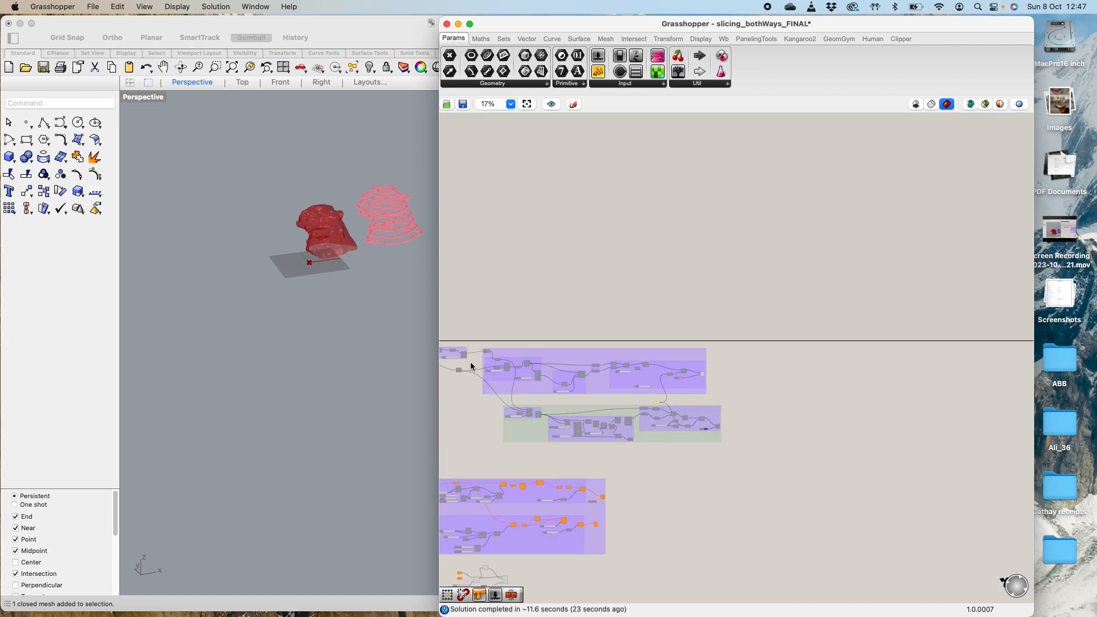
pyautogui.scroll(8, 468, 363)
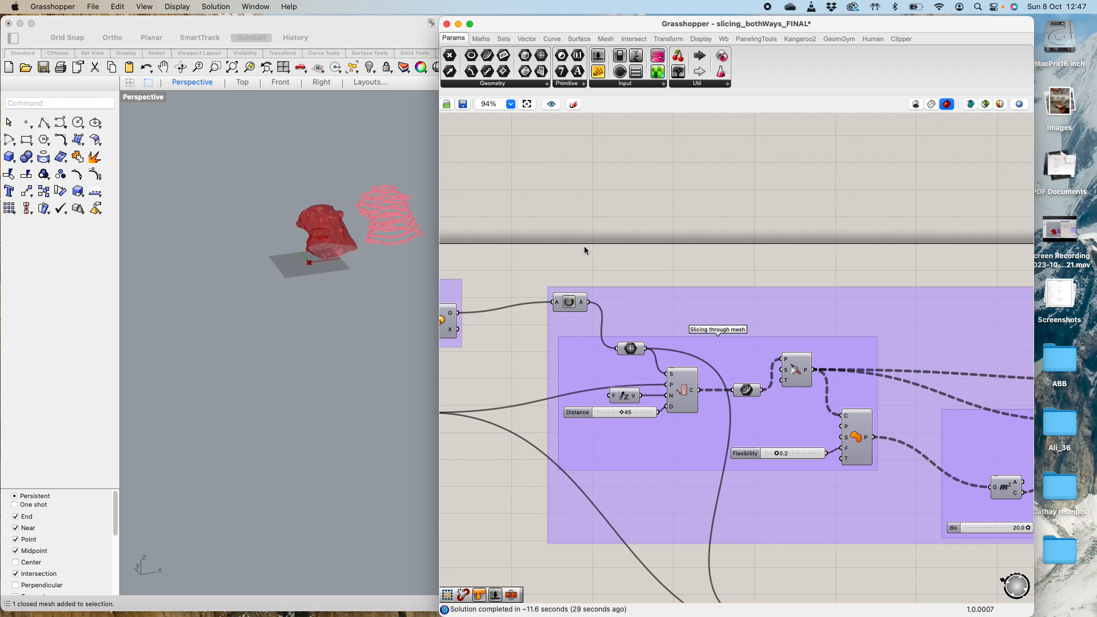
pyautogui.moveTo(844, 567); pyautogui.dragTo(754, 487, button='right')
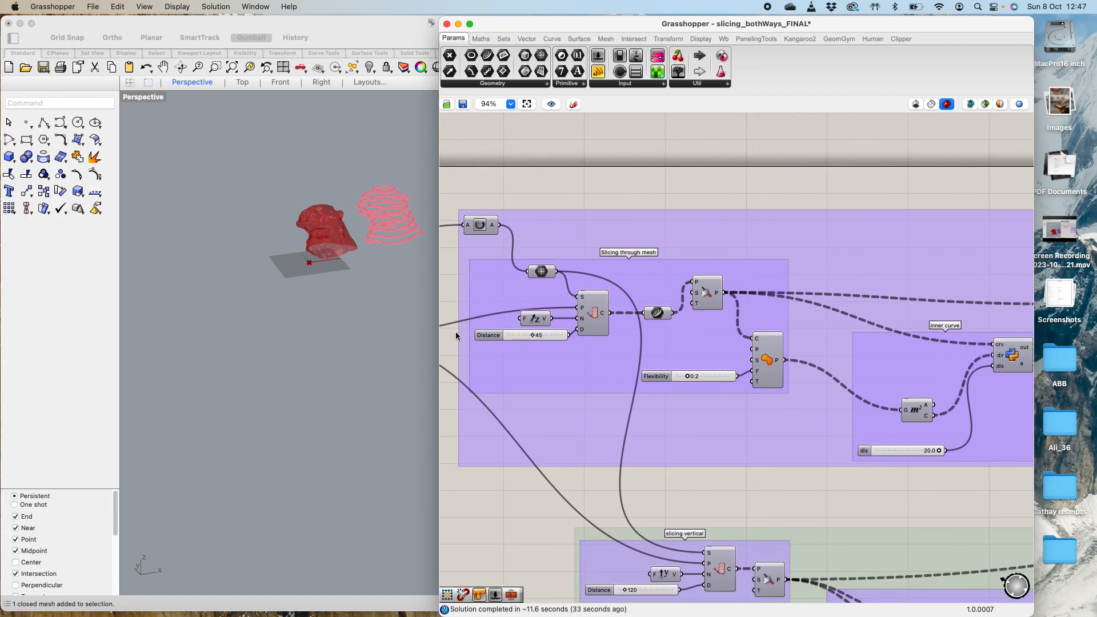
pyautogui.scroll(5, 312, 186)
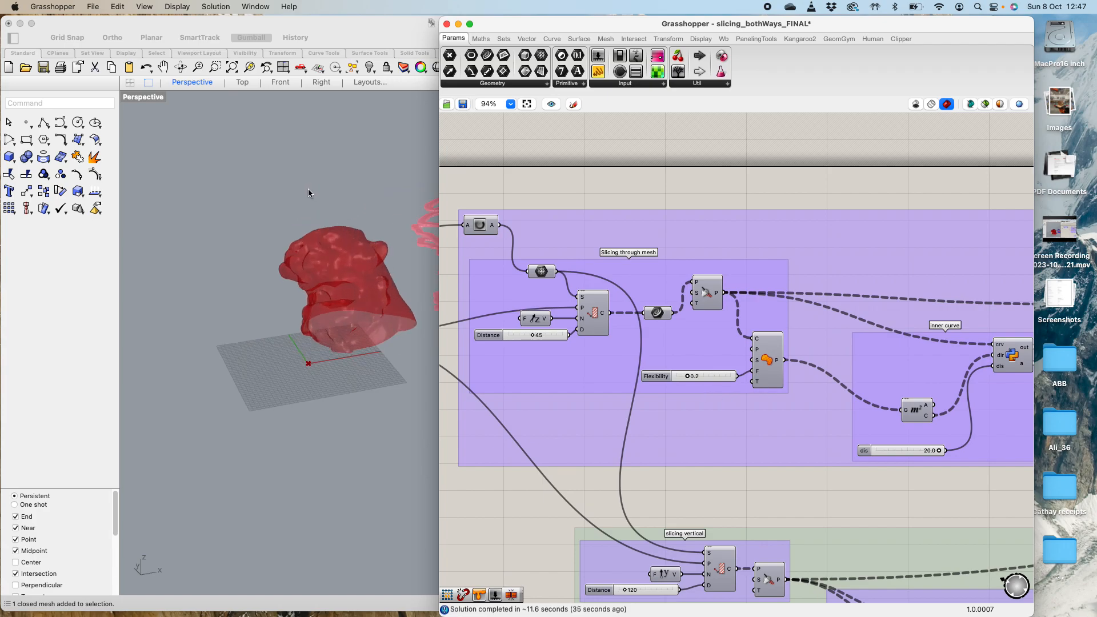
pyautogui.scroll(3, 400, 251)
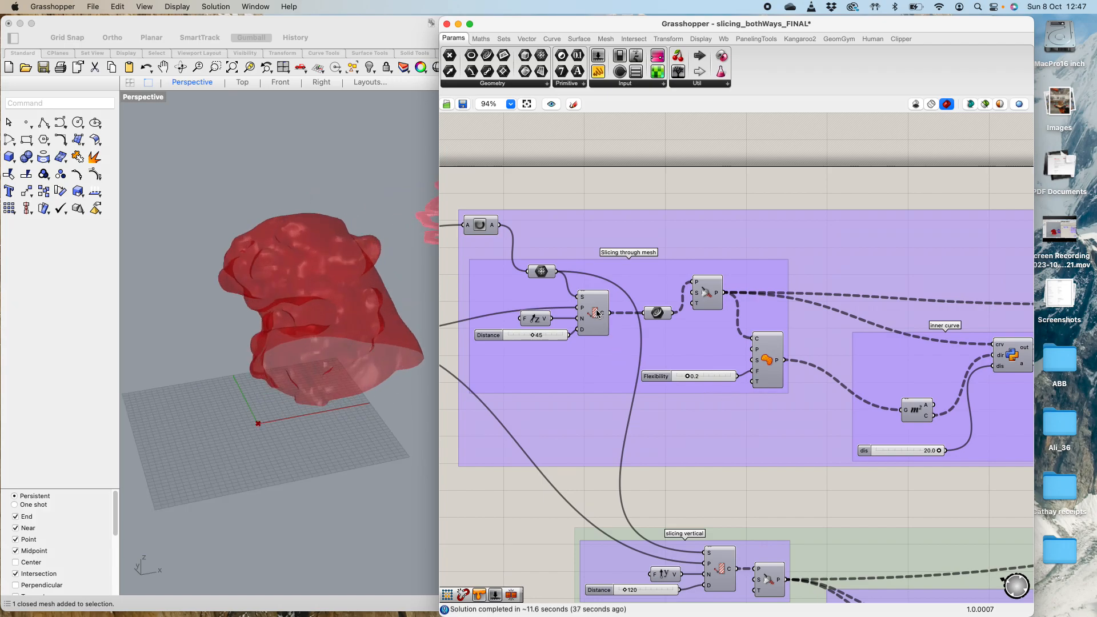
pyautogui.click(711, 293)
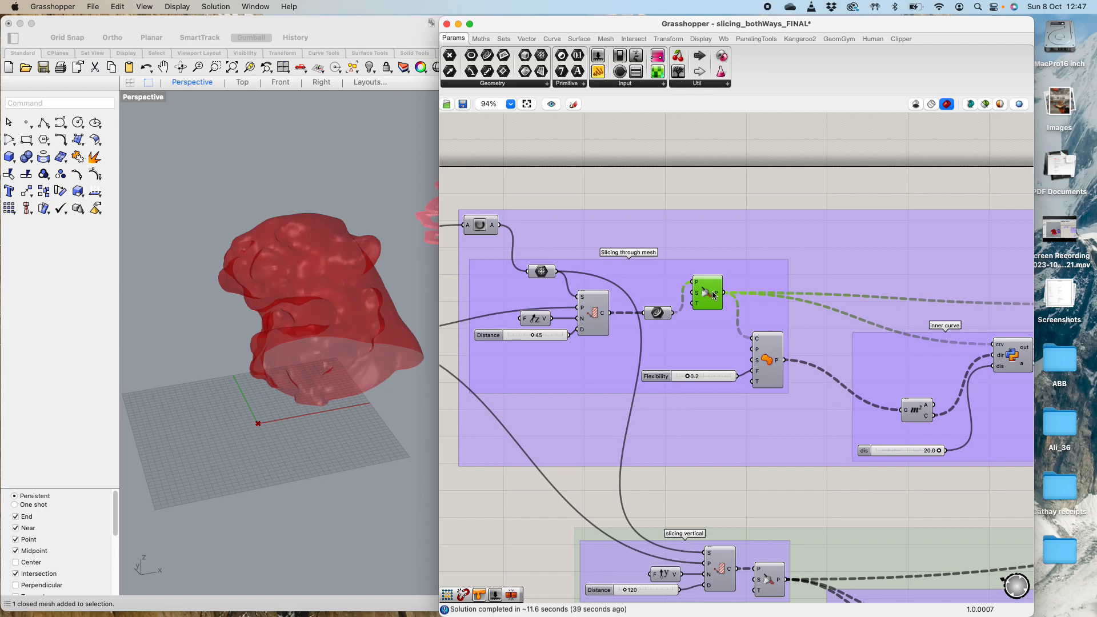
pyautogui.middleClick(711, 292)
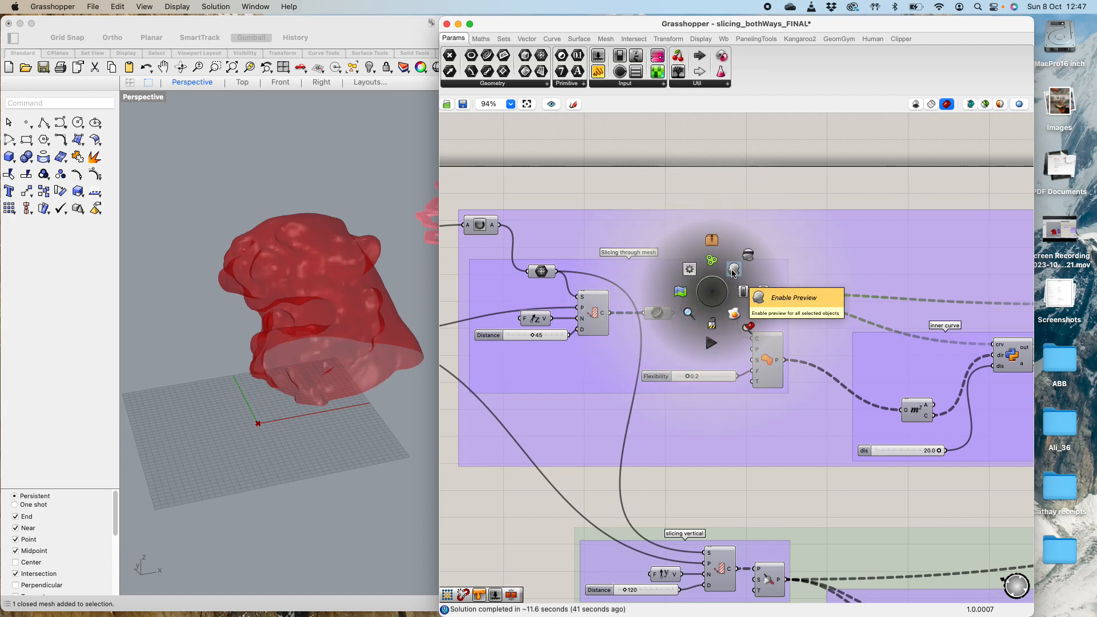
pyautogui.click(734, 273)
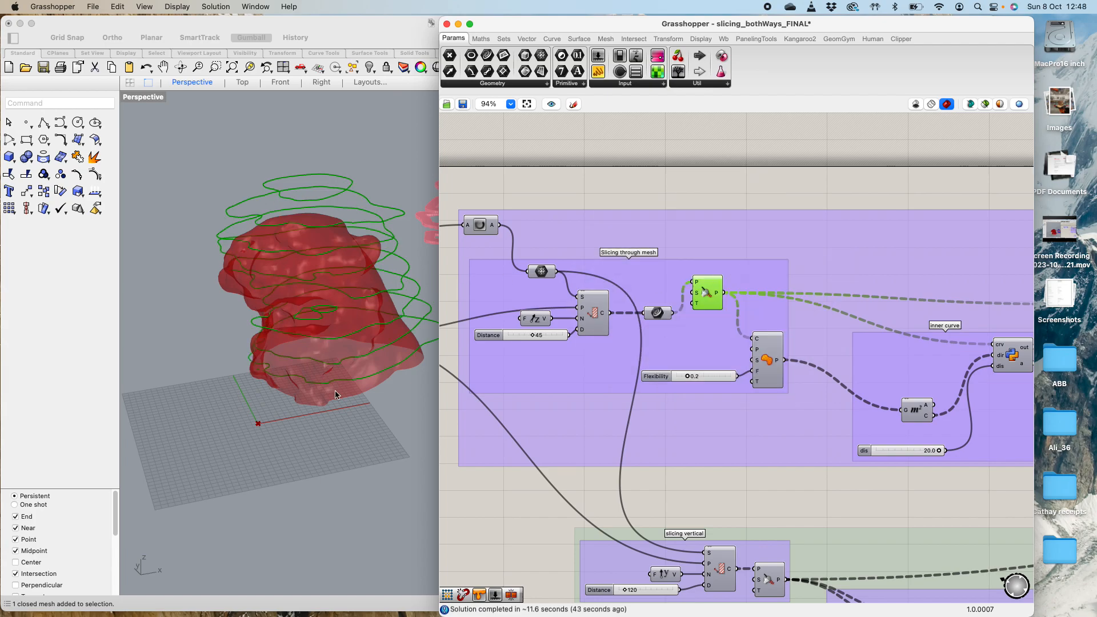
pyautogui.moveTo(358, 429); pyautogui.dragTo(325, 310, button='right')
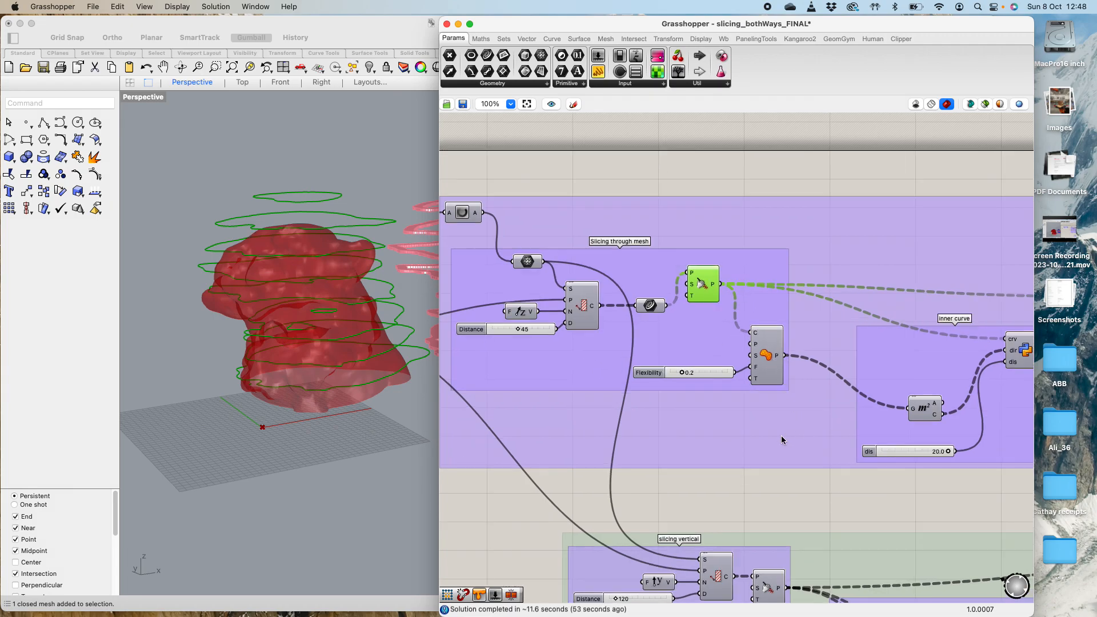
# Step: Enable the preview of the upper Curve parameter in the inner and outer cutline group of HORIZONTAL CUT
pyautogui.scroll(-1, 780, 433)
pyautogui.moveTo(906, 488); pyautogui.dragTo(610, 456, button='right')
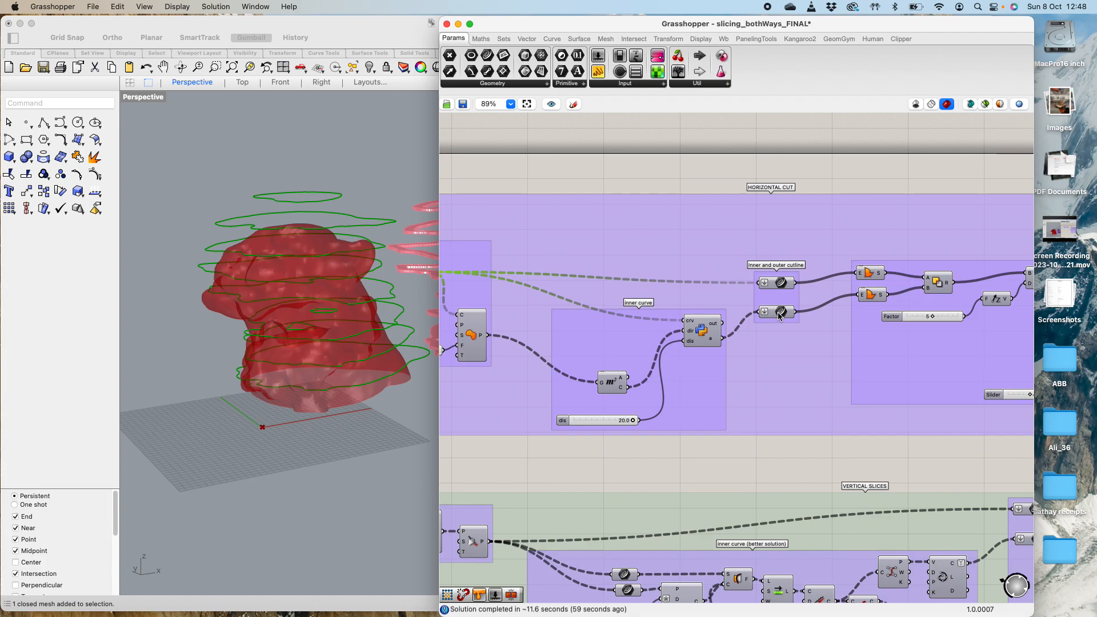
pyautogui.moveTo(778, 313)
pyautogui.click(635, 260)
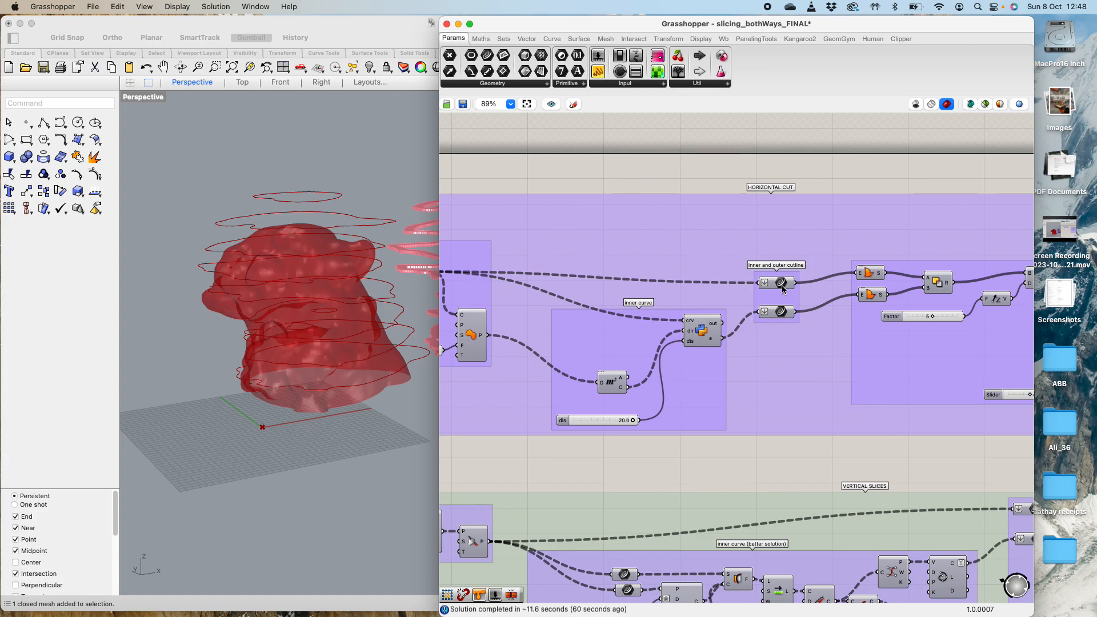
pyautogui.press('space')
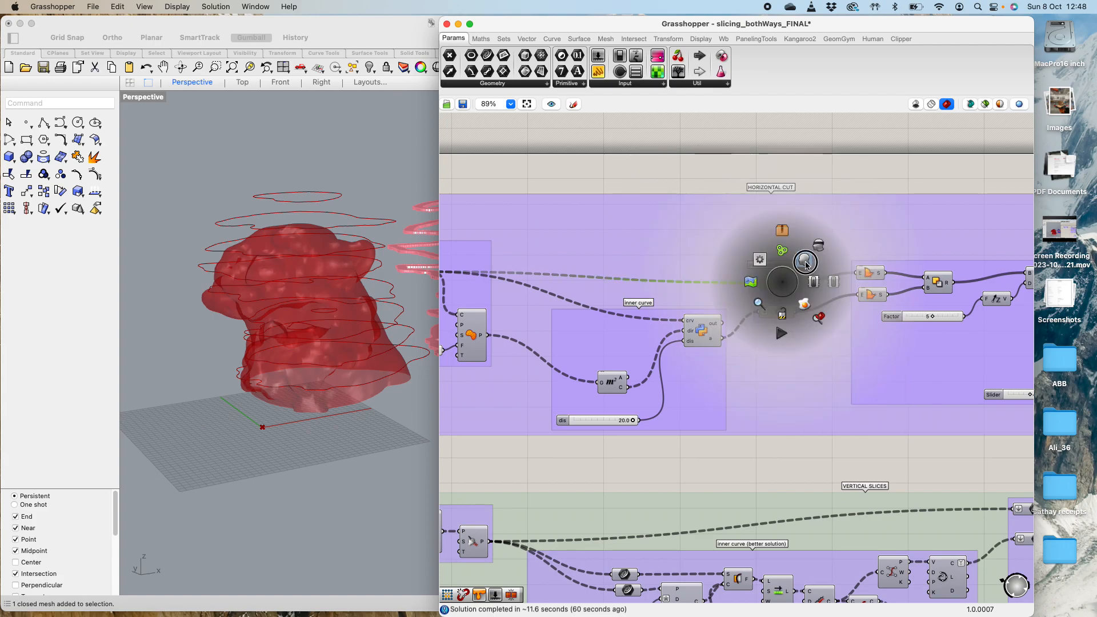
pyautogui.click(806, 264)
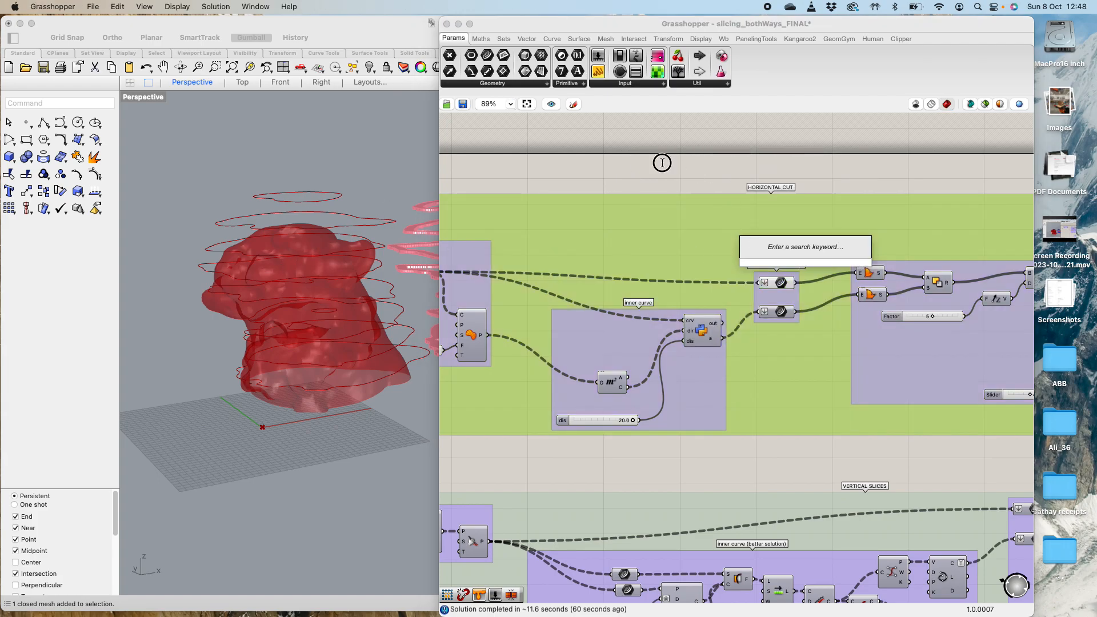
pyautogui.click(750, 257)
# Step: Highlight the upper Curve parameter's cutlines and examine them around the head mesh from above and close up
pyautogui.click(784, 284)
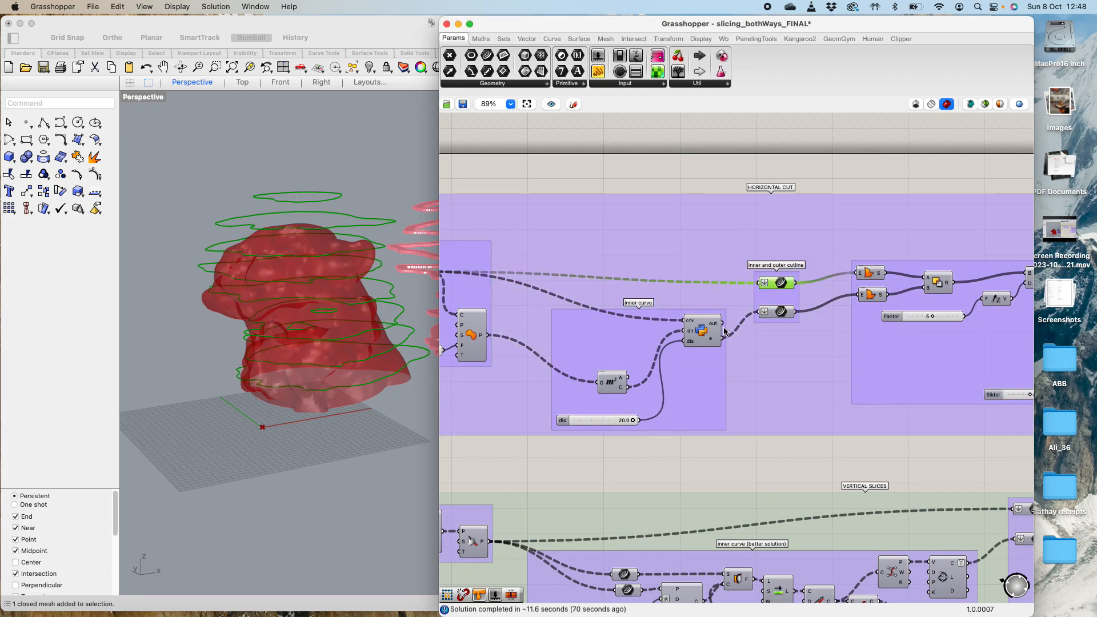
pyautogui.moveTo(396, 289)
pyautogui.mouseDown(button='right')
pyautogui.moveTo(385, 326)
pyautogui.moveTo(402, 278)
pyautogui.mouseUp(button='right')
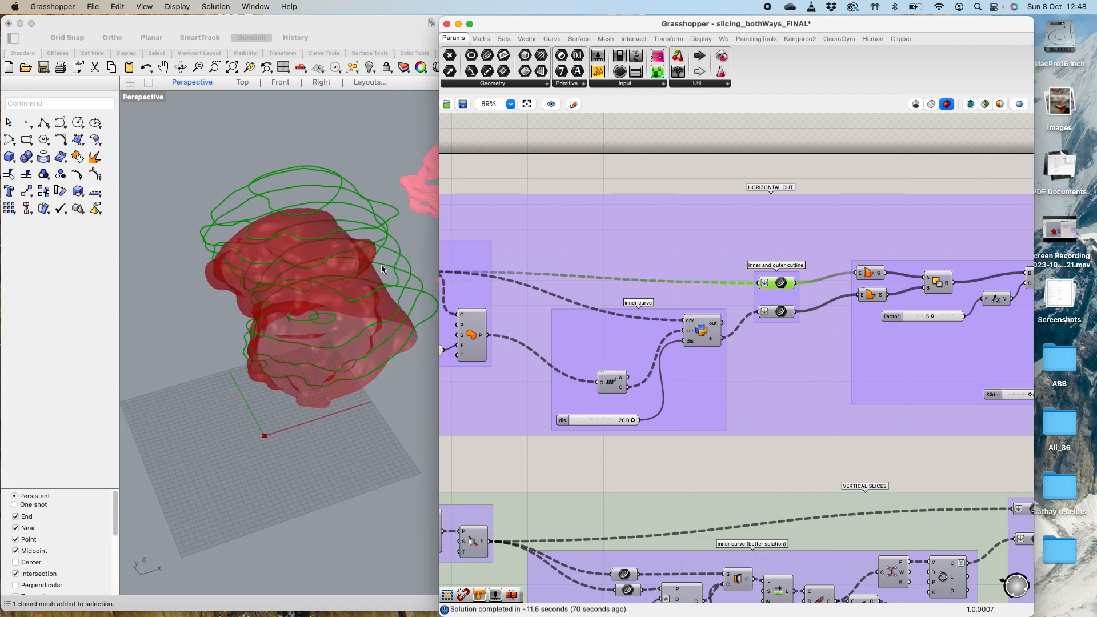
pyautogui.scroll(5, 388, 249)
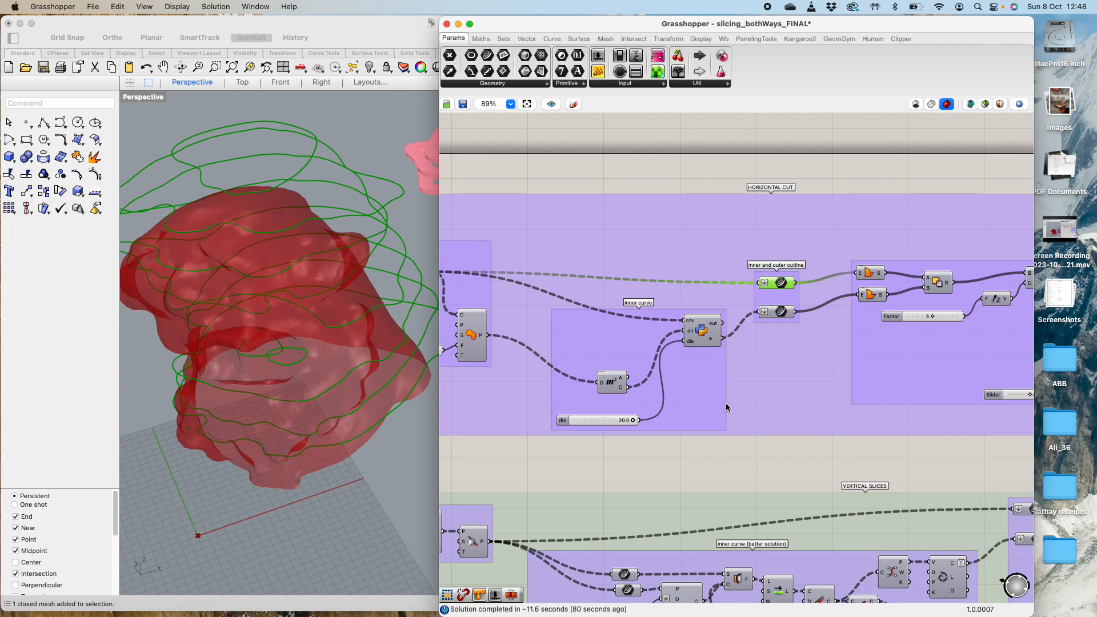
pyautogui.doubleClick(792, 344)
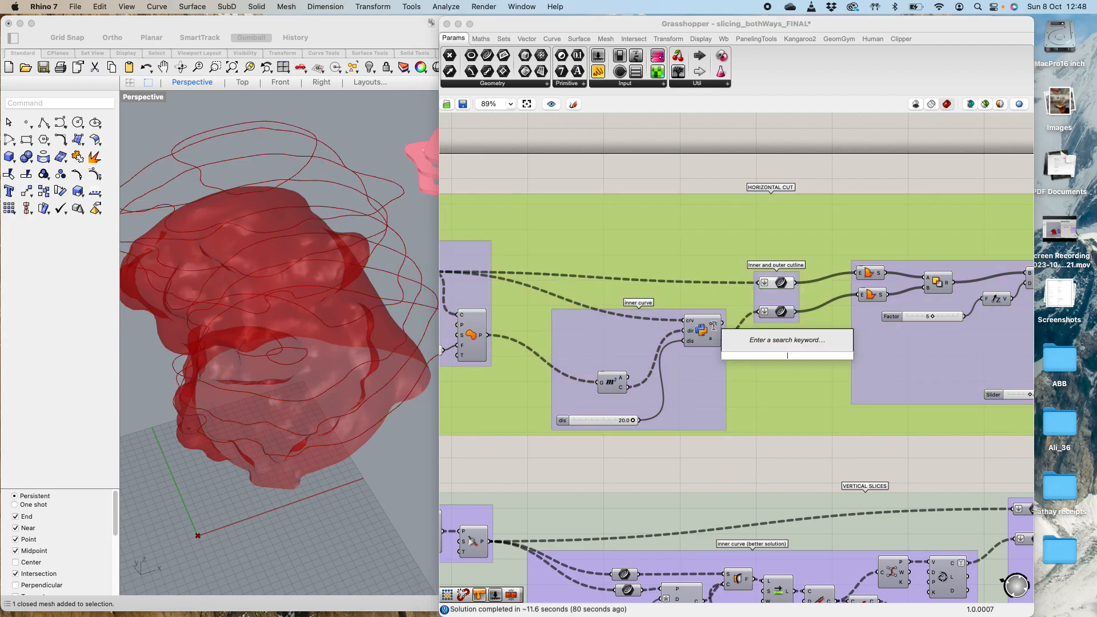
# Step: Enable the preview of the lower Curve parameter in the inner and outer cutline group, and view its curves around the head mesh
pyautogui.doubleClick(776, 314)
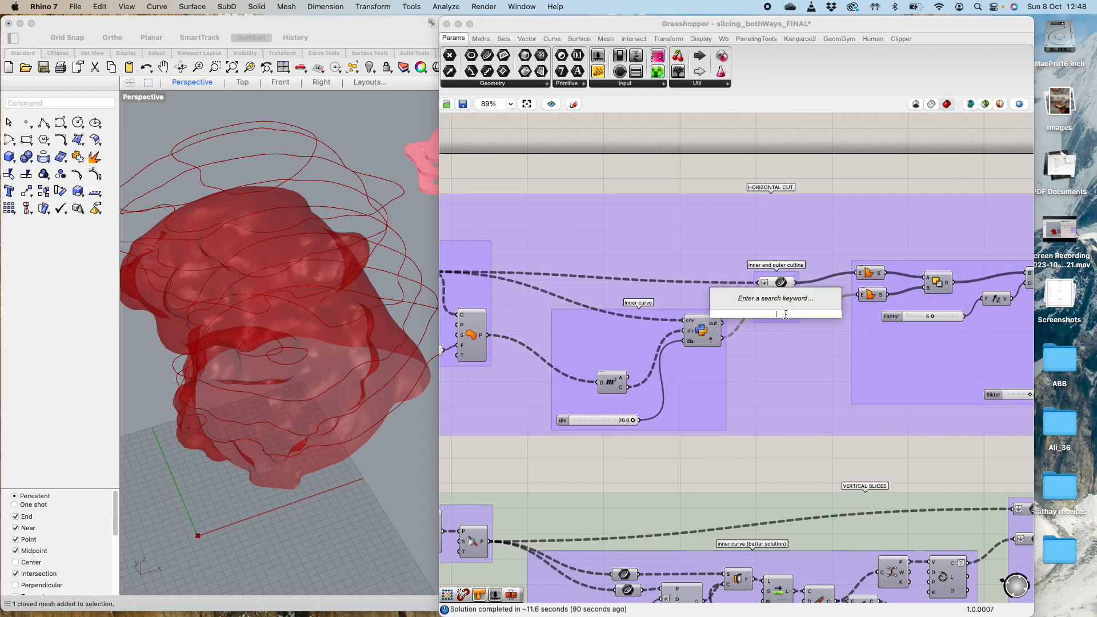
pyautogui.click(776, 406)
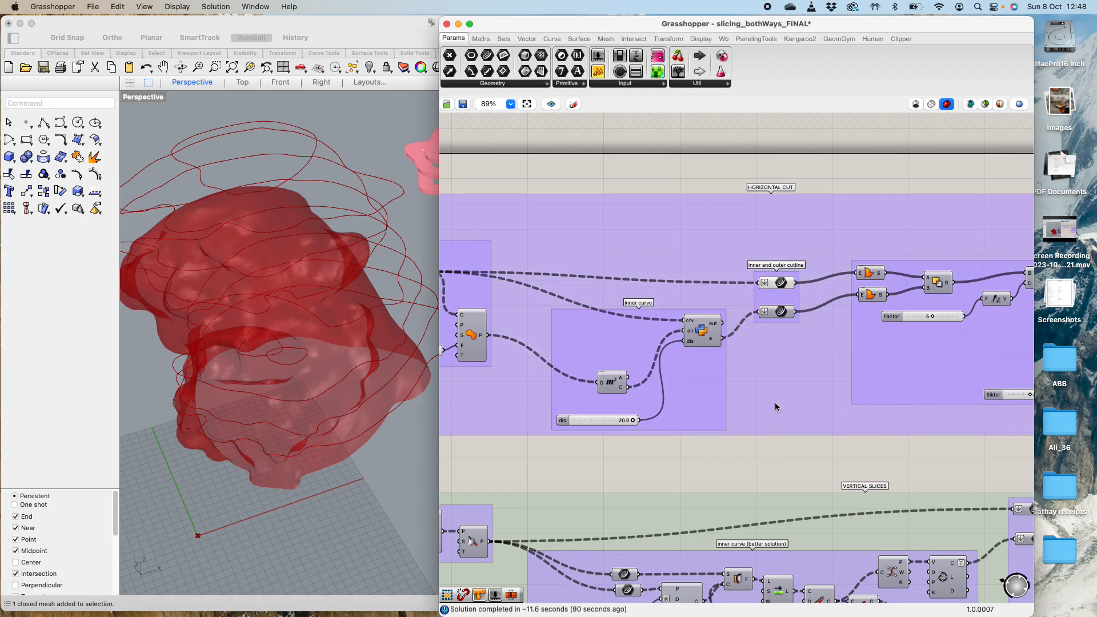
pyautogui.click(777, 312)
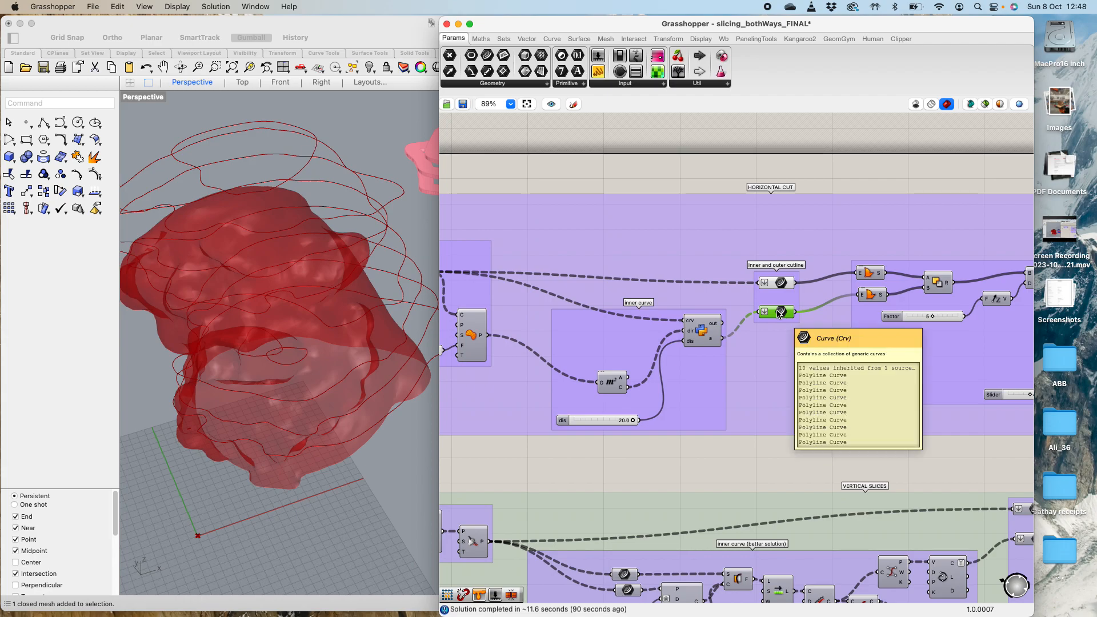
pyautogui.press('space')
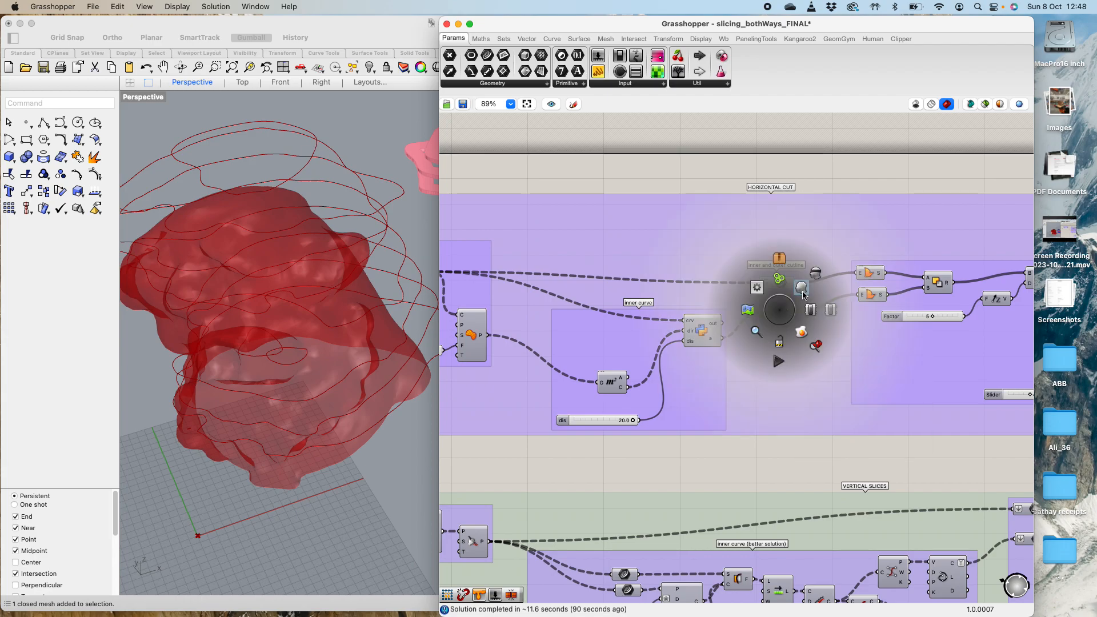
pyautogui.click(805, 296)
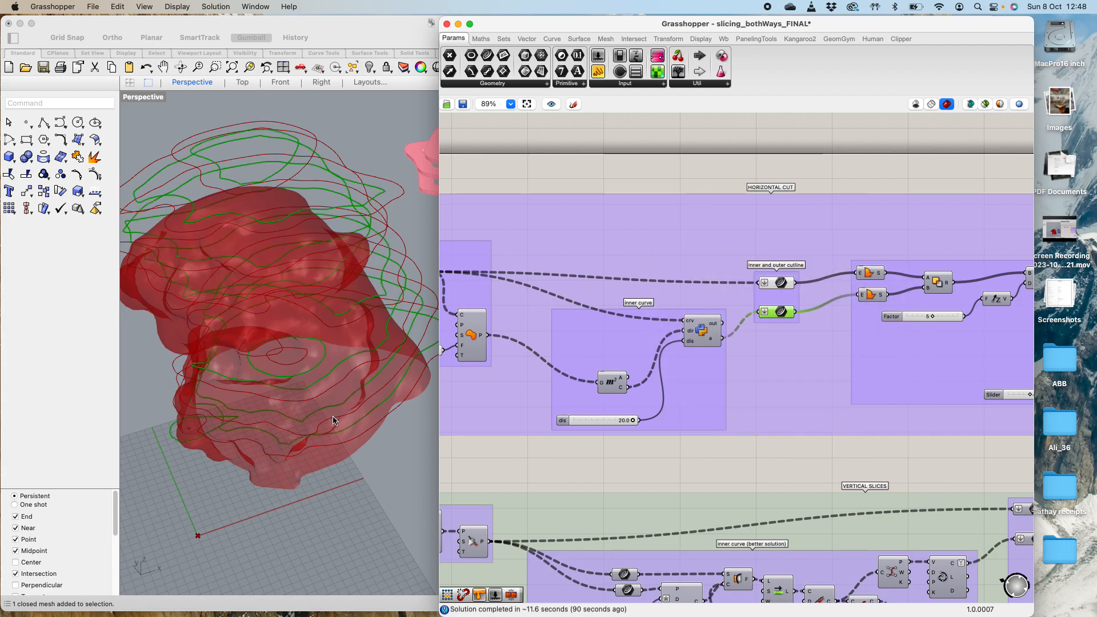
pyautogui.click(398, 458)
pyautogui.moveTo(384, 450)
pyautogui.mouseDown(button='right')
pyautogui.moveTo(379, 353)
pyautogui.moveTo(351, 409)
pyautogui.moveTo(348, 355)
pyautogui.moveTo(384, 448)
pyautogui.moveTo(396, 446)
pyautogui.moveTo(367, 445)
pyautogui.mouseUp(button='right')
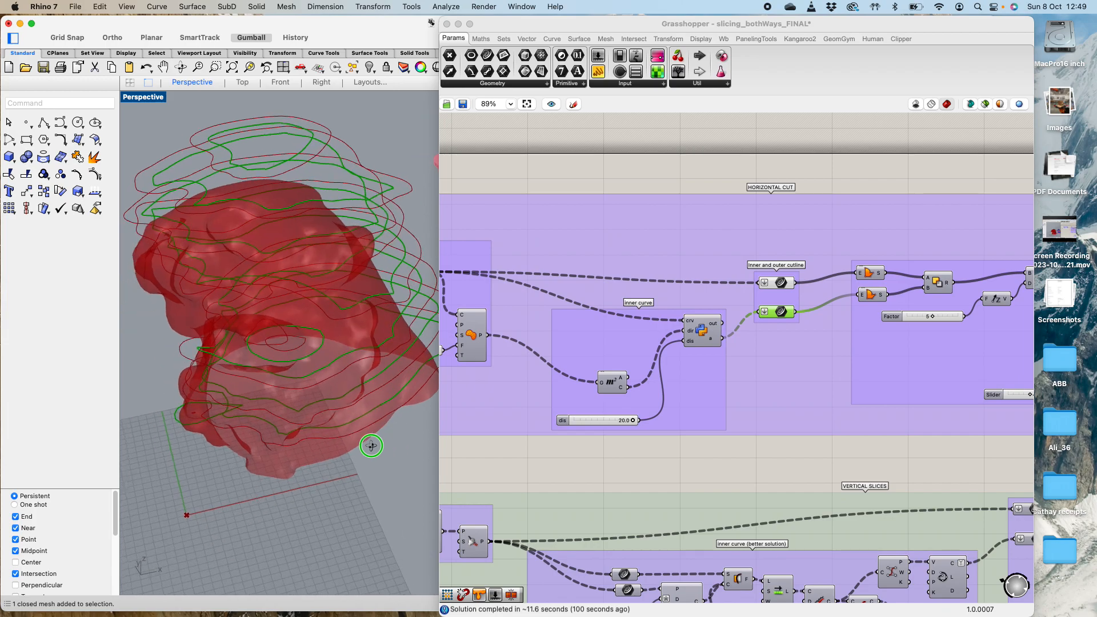
# Step: Deselect the lower Curve parameter and examine the Extruding to material thickness group of HORIZONTAL CUT
pyautogui.scroll(-2, 628, 403)
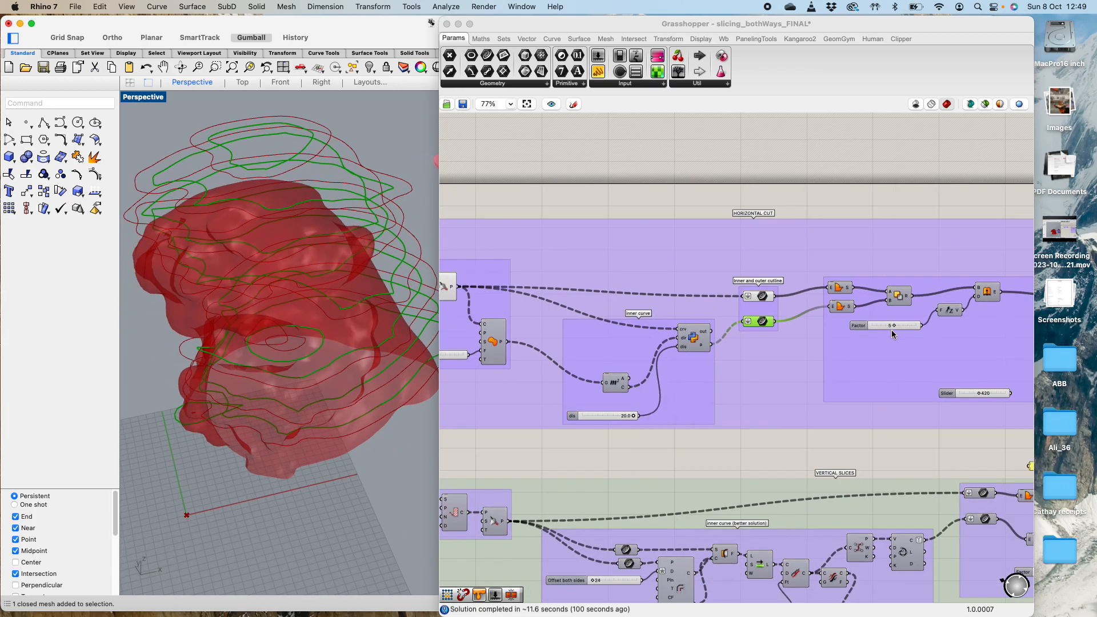
pyautogui.scroll(-4, 868, 313)
pyautogui.moveTo(906, 420); pyautogui.dragTo(580, 439, button='right')
pyautogui.scroll(2, 494, 350)
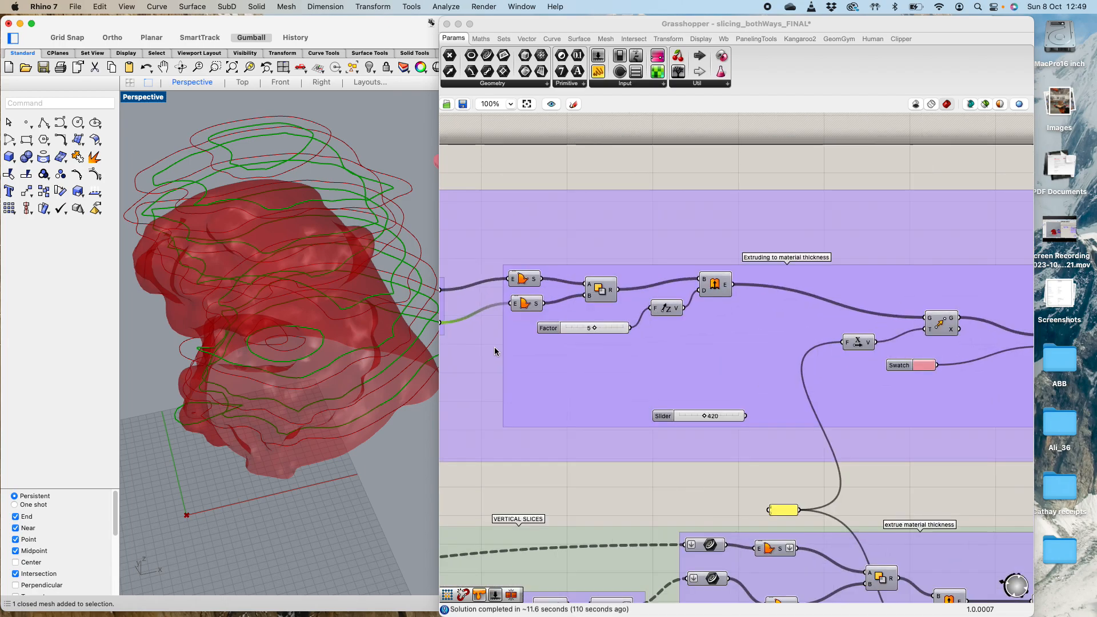
pyautogui.scroll(2, 494, 348)
pyautogui.scroll(-5, 535, 343)
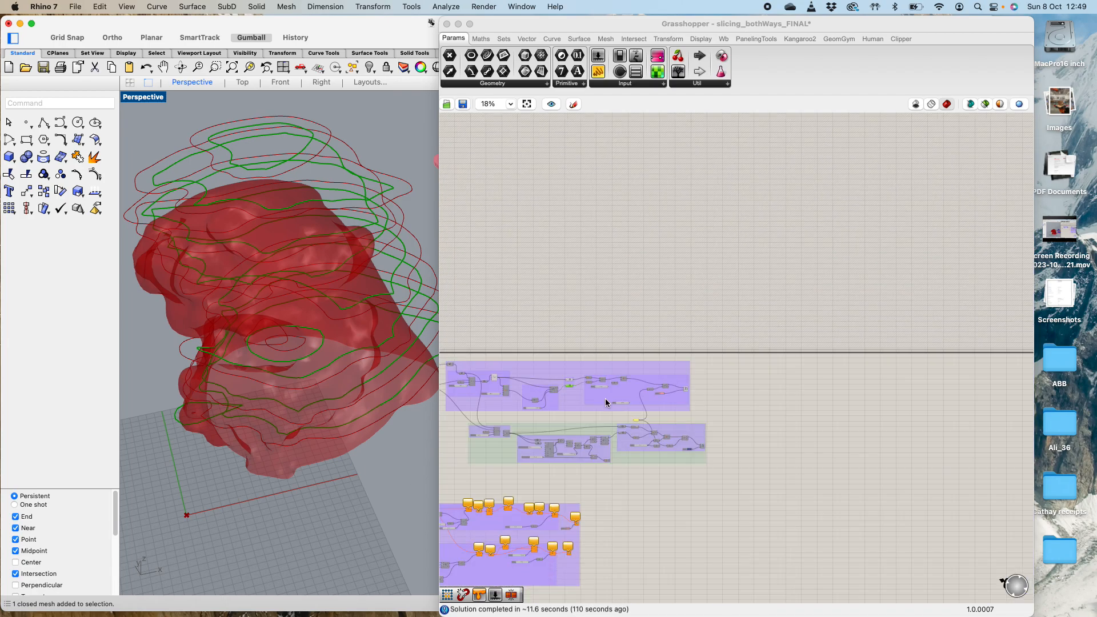
pyautogui.scroll(2, 567, 379)
pyautogui.click(560, 320)
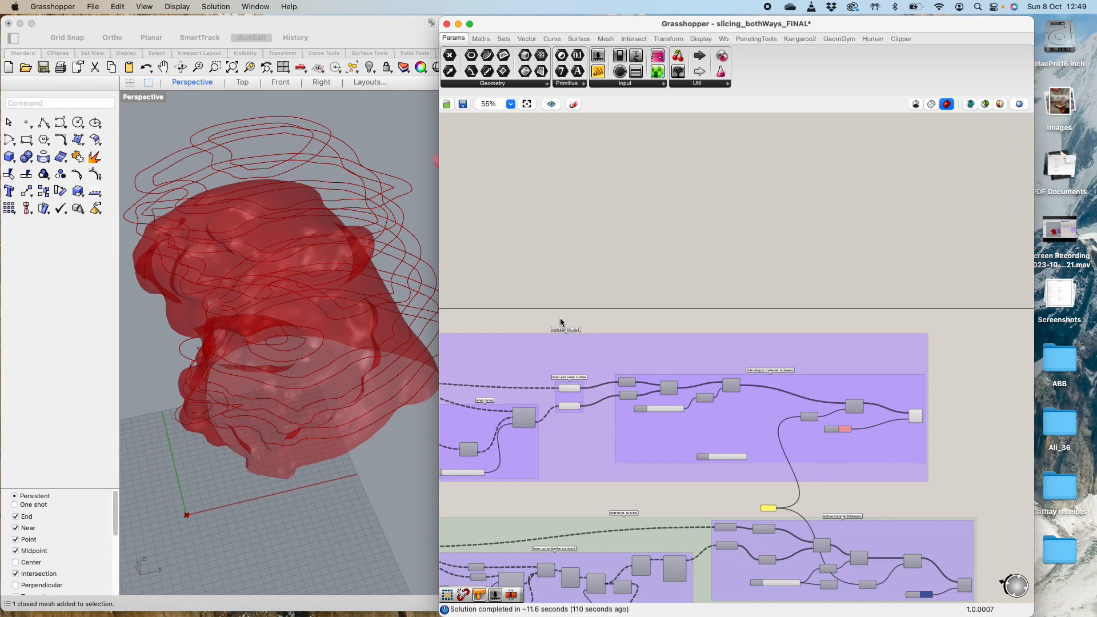
pyautogui.scroll(-3, 660, 391)
pyautogui.scroll(2, 633, 391)
pyautogui.scroll(4, 632, 390)
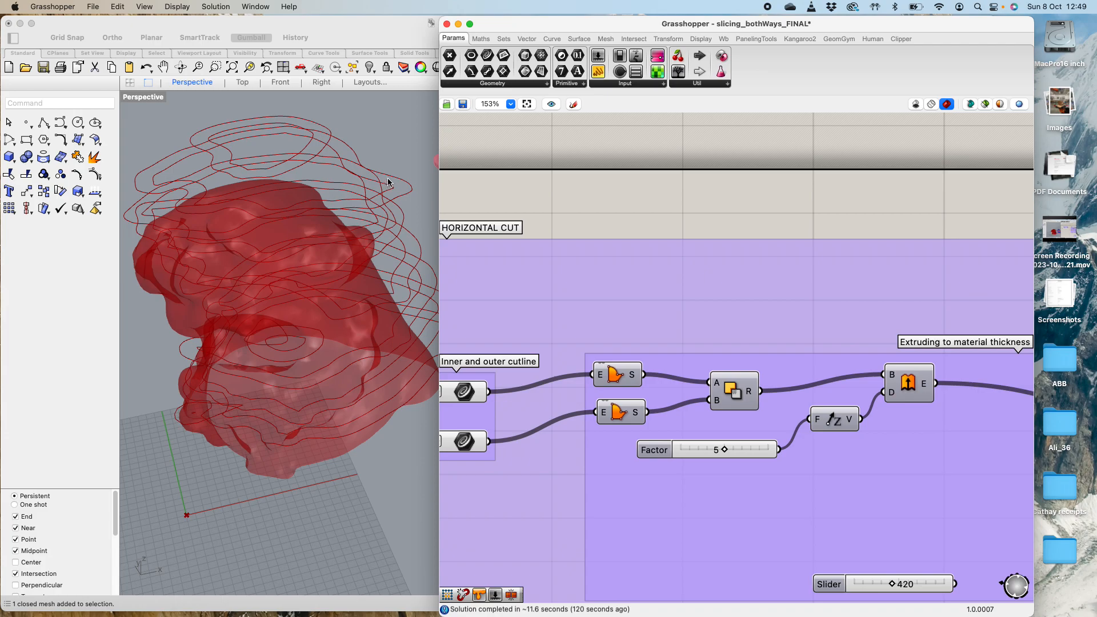
# Step: Enable the preview of the upper Boundary Surfaces component in the Extruding to material thickness group, and deselect it
pyautogui.click(616, 374)
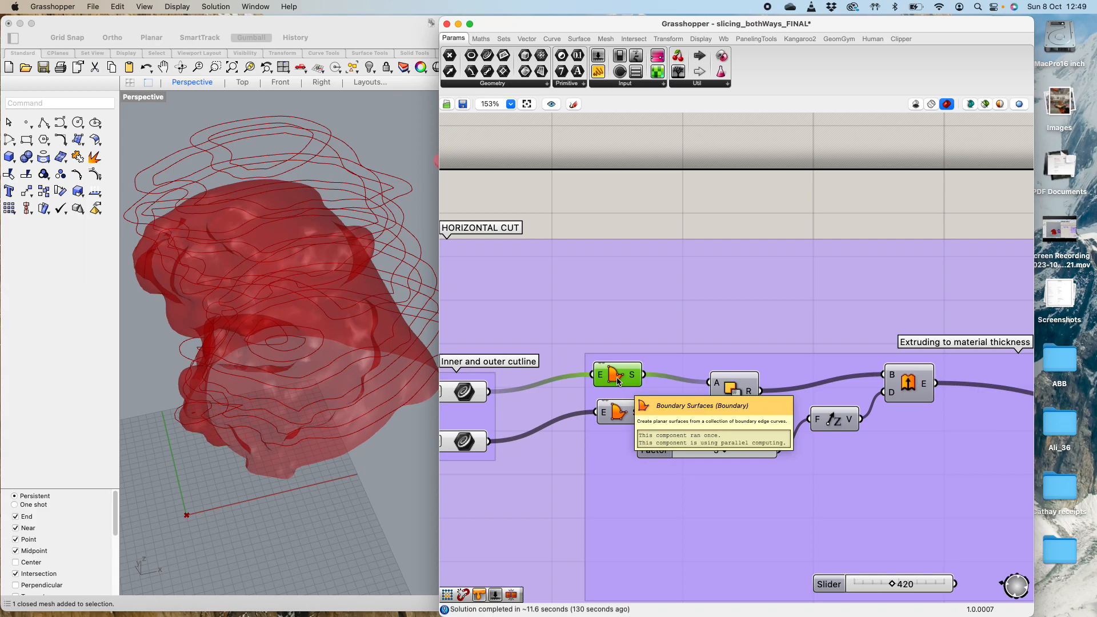
pyautogui.middleClick(618, 382)
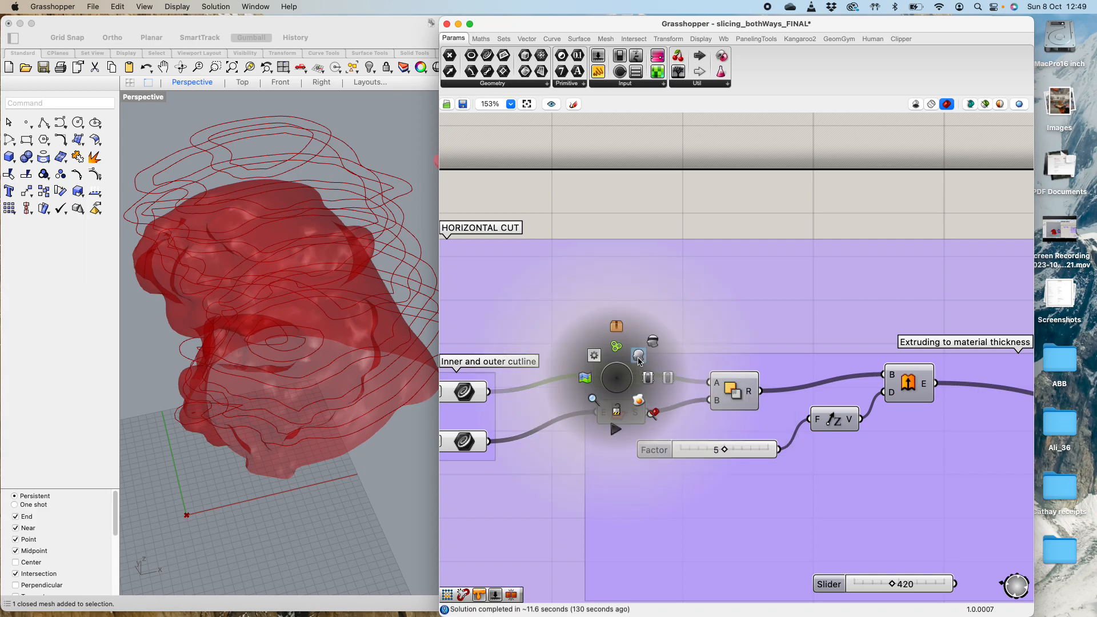
pyautogui.click(639, 356)
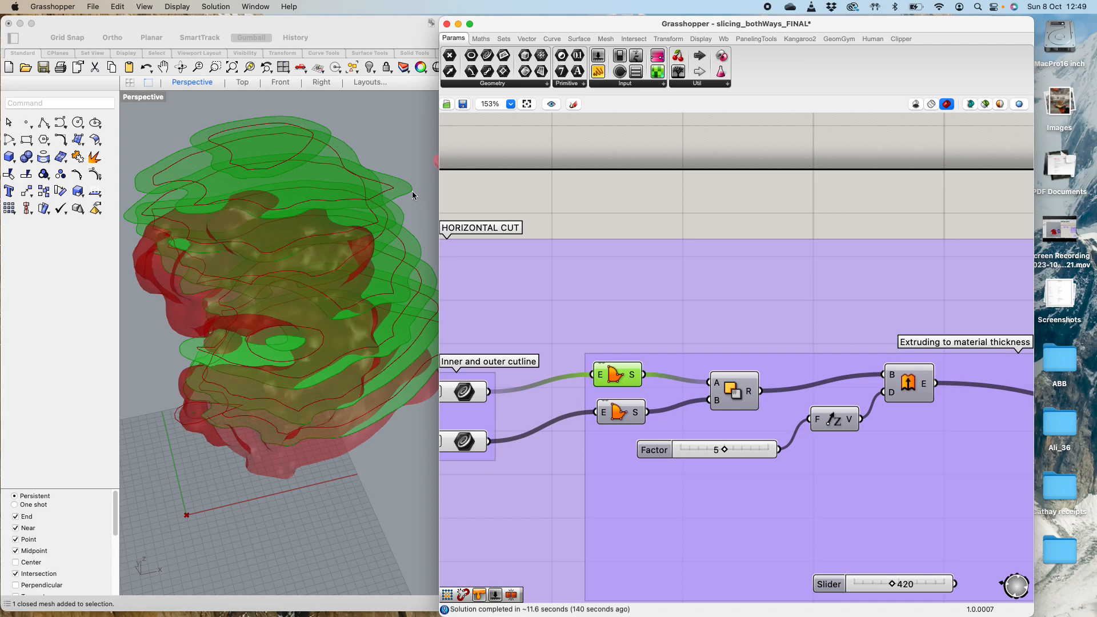
pyautogui.click(553, 470)
# Step: Enable the preview of the lower Boundary Surfaces component, view its surfaces inside the outer slices, and deselect it
pyautogui.click(621, 414)
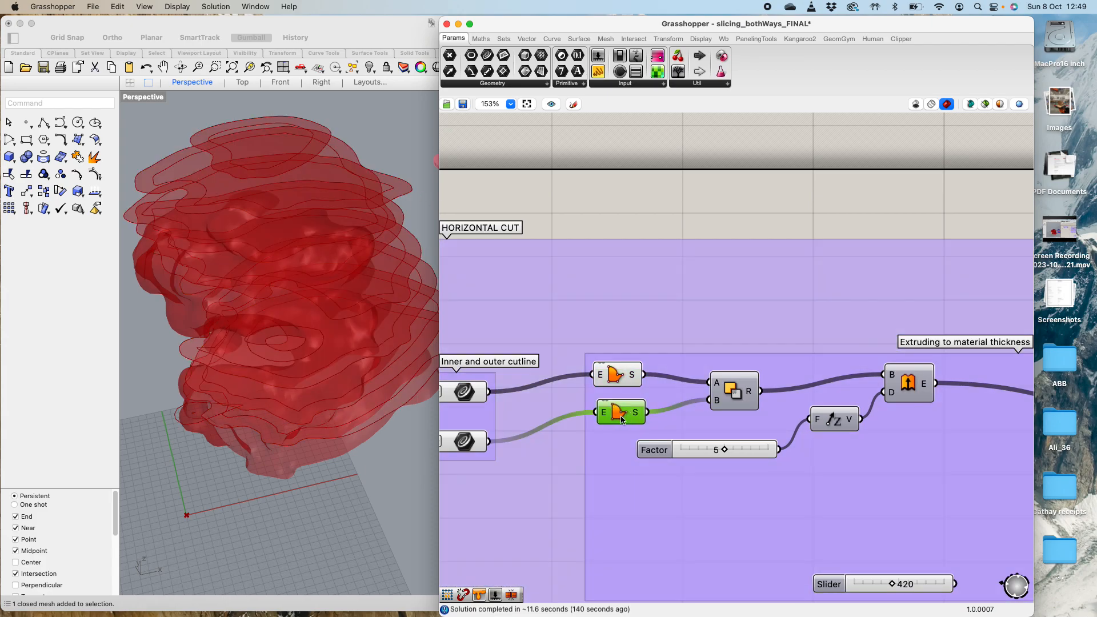
pyautogui.middleClick(629, 413)
pyautogui.click(653, 392)
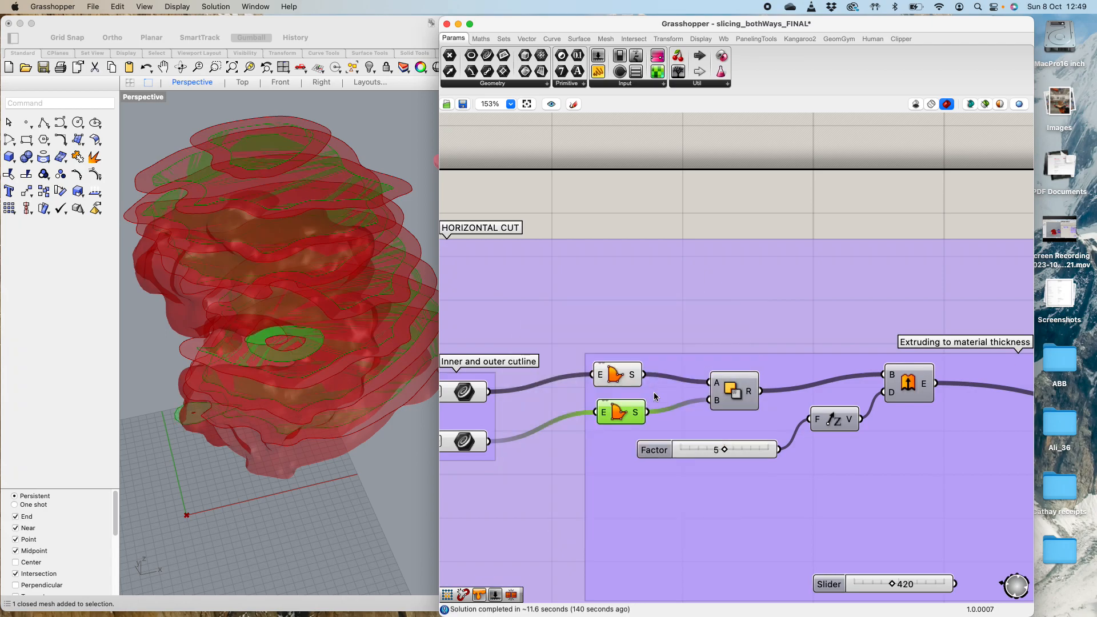
pyautogui.moveTo(301, 460); pyautogui.dragTo(318, 478, button='right')
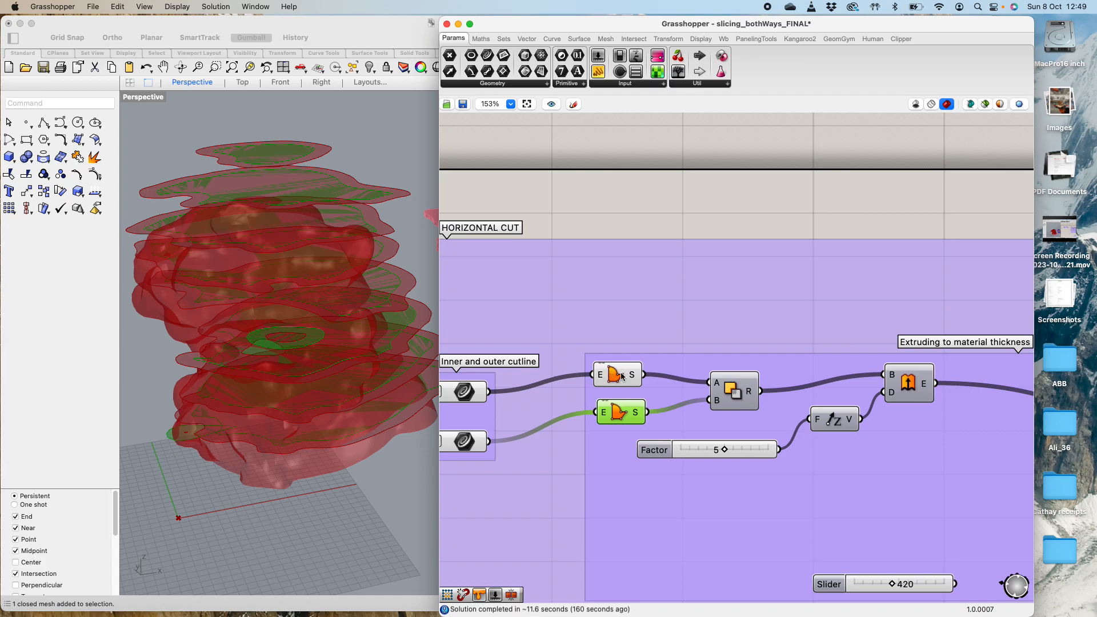
pyautogui.click(533, 206)
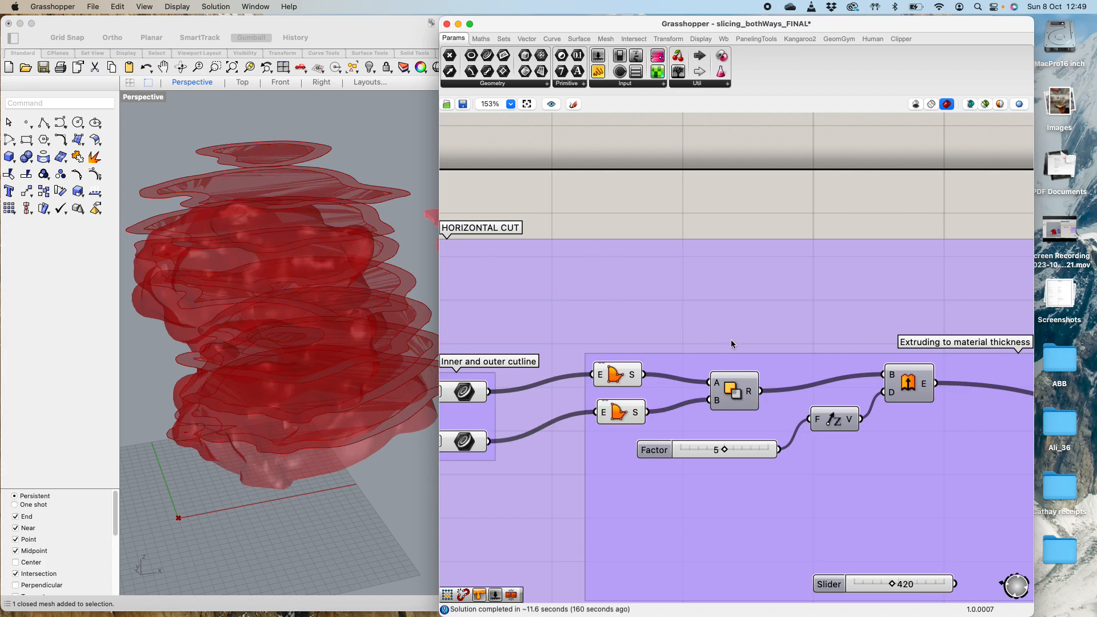
# Step: Enable the preview of the component that takes both Boundary Surfaces as A and B, view its ring-shaped slices, and deselect it
pyautogui.middleClick(750, 391)
pyautogui.click(702, 228)
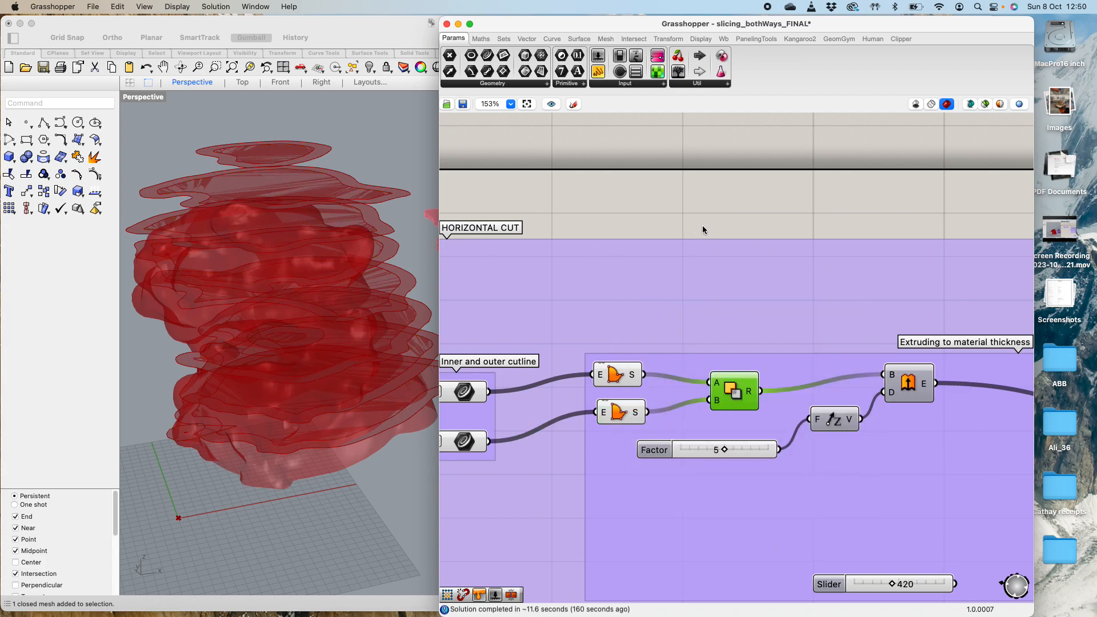
pyautogui.middleClick(737, 396)
pyautogui.click(767, 362)
pyautogui.moveTo(350, 236); pyautogui.dragTo(307, 246, button='right')
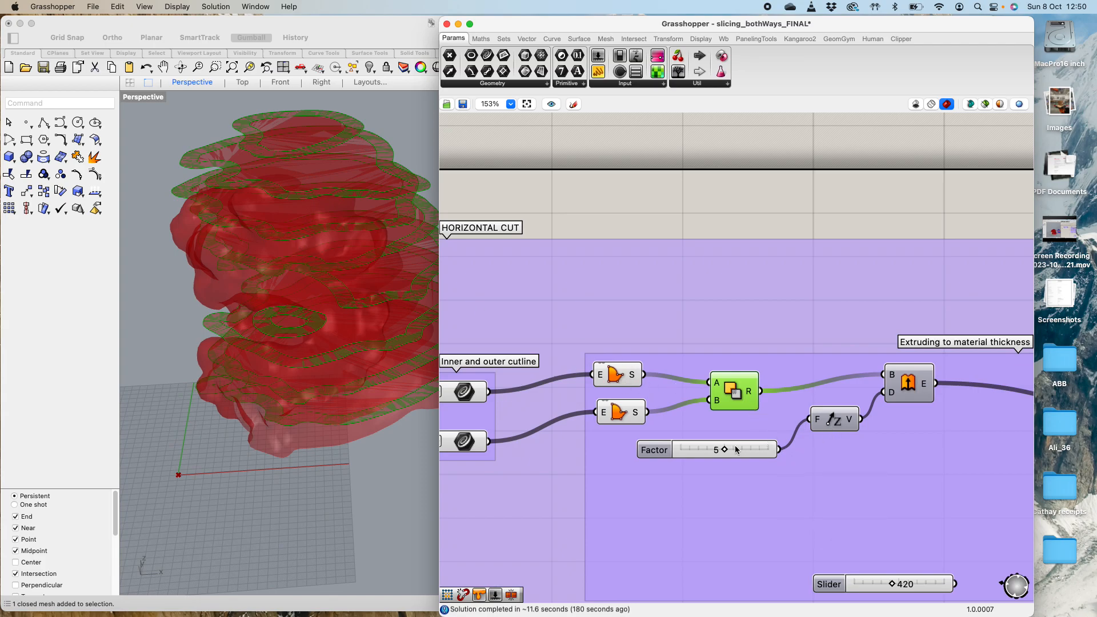
pyautogui.scroll(-3, 766, 444)
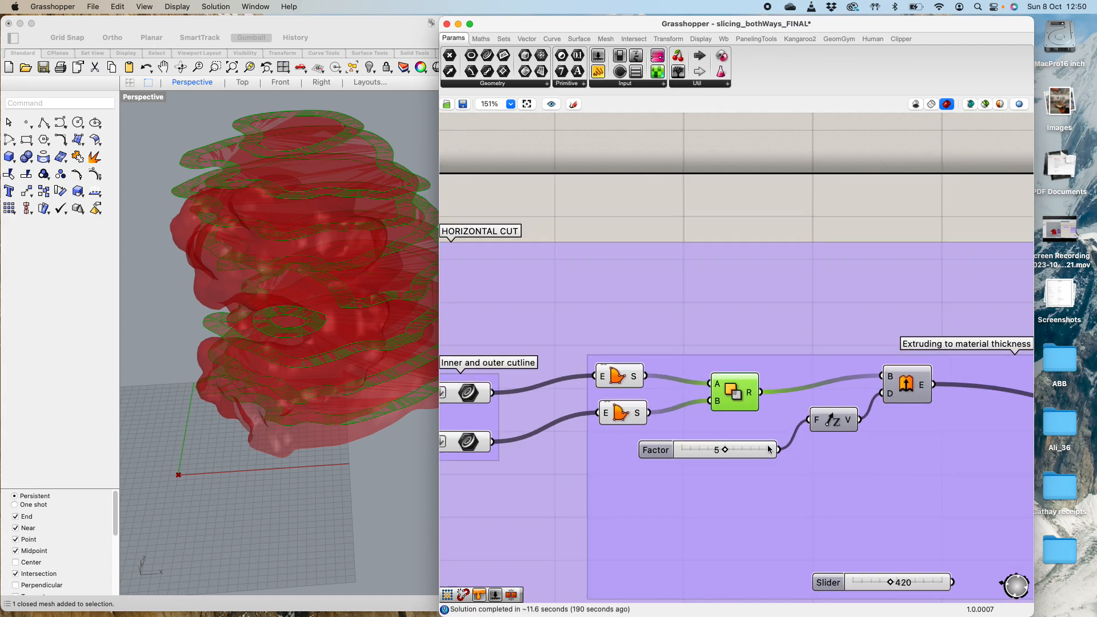
pyautogui.scroll(-3, 778, 451)
pyautogui.scroll(3, 900, 396)
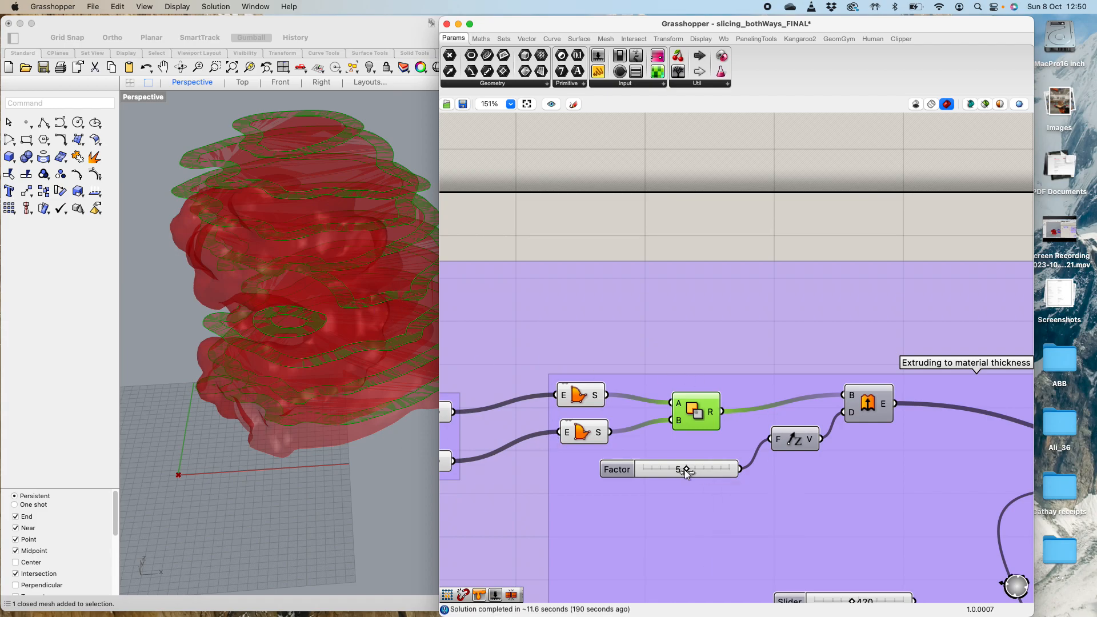
pyautogui.click(712, 233)
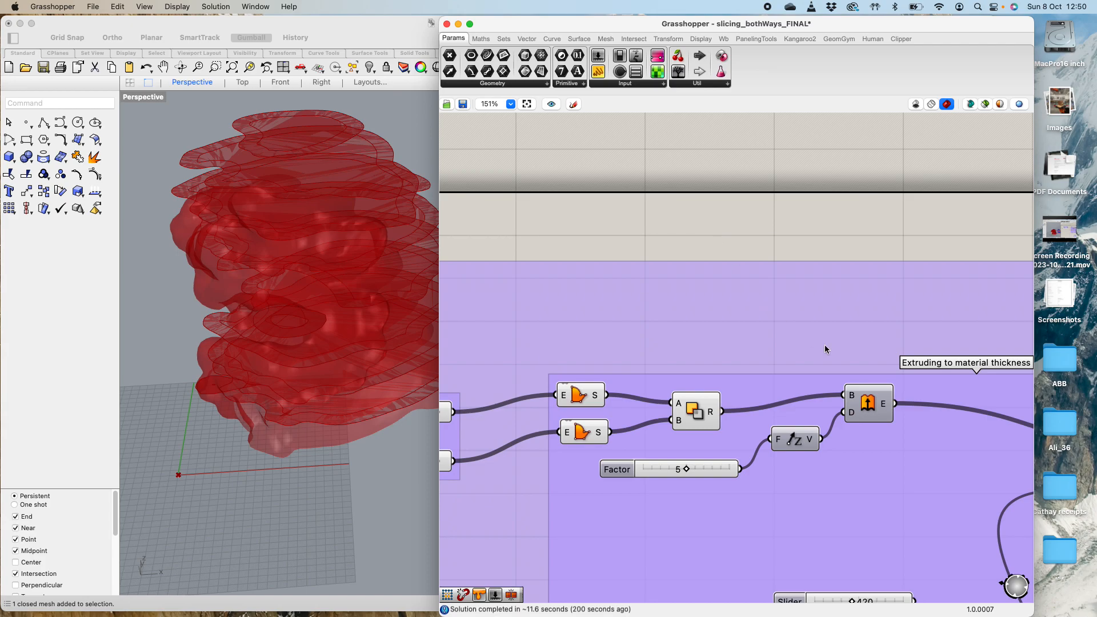
# Step: Enable the preview of the extrusion component driven by the Factor slider, view the thickened slices, and deselect it
pyautogui.click(885, 400)
pyautogui.middleClick(885, 400)
pyautogui.click(903, 382)
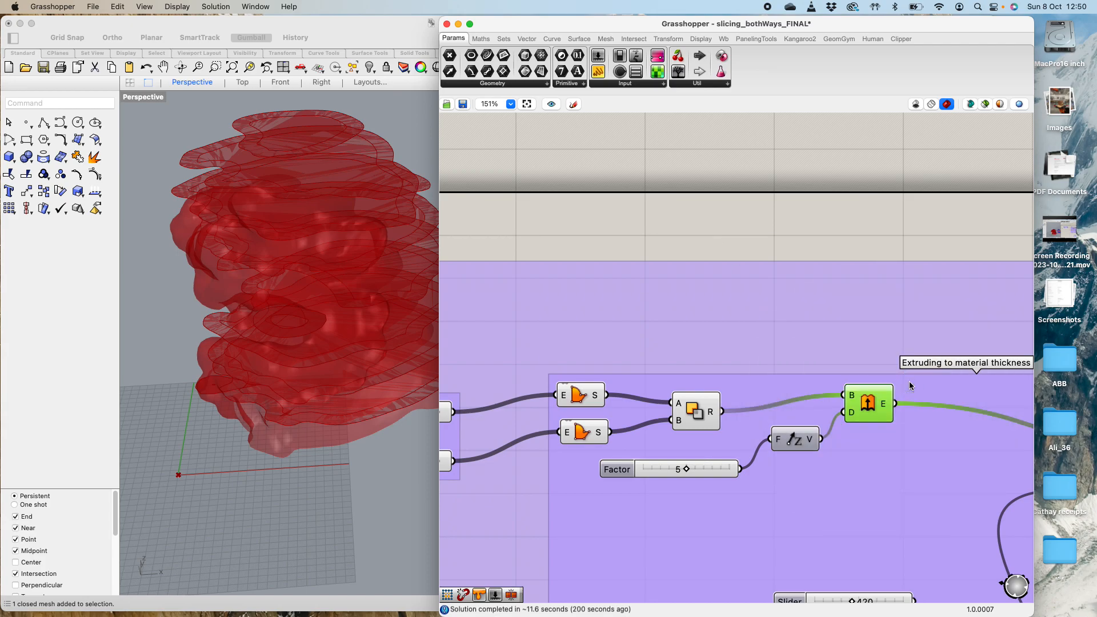
pyautogui.moveTo(290, 368); pyautogui.dragTo(376, 368, button='right')
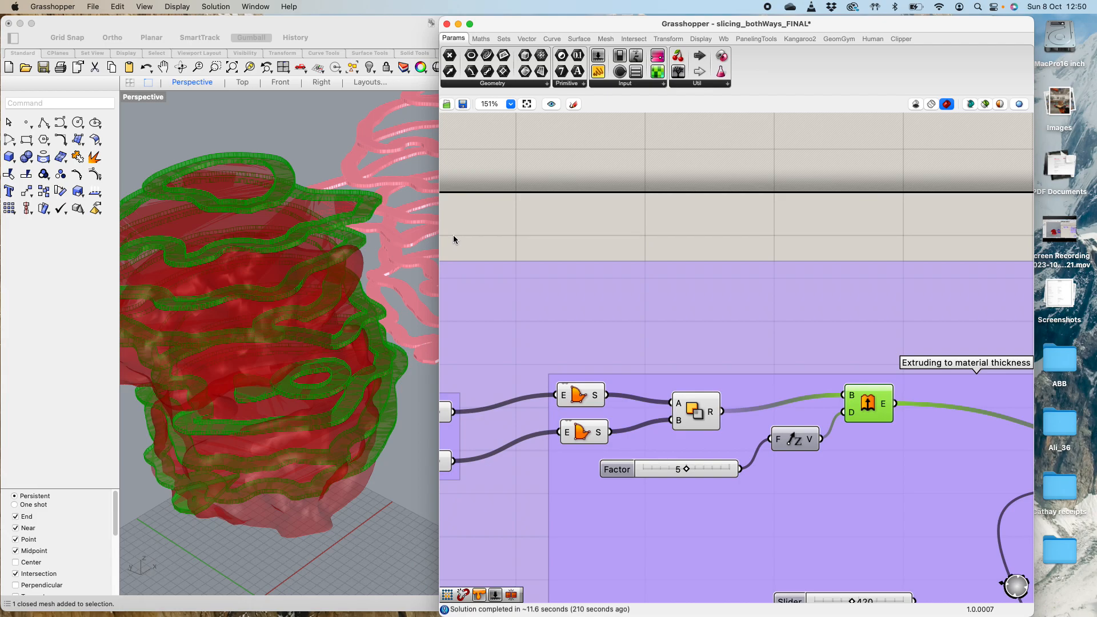
pyautogui.click(652, 224)
# Step: Delete the unconnected slider set to 420 in the horizontal Extruding to material thickness group
pyautogui.scroll(-5, 739, 335)
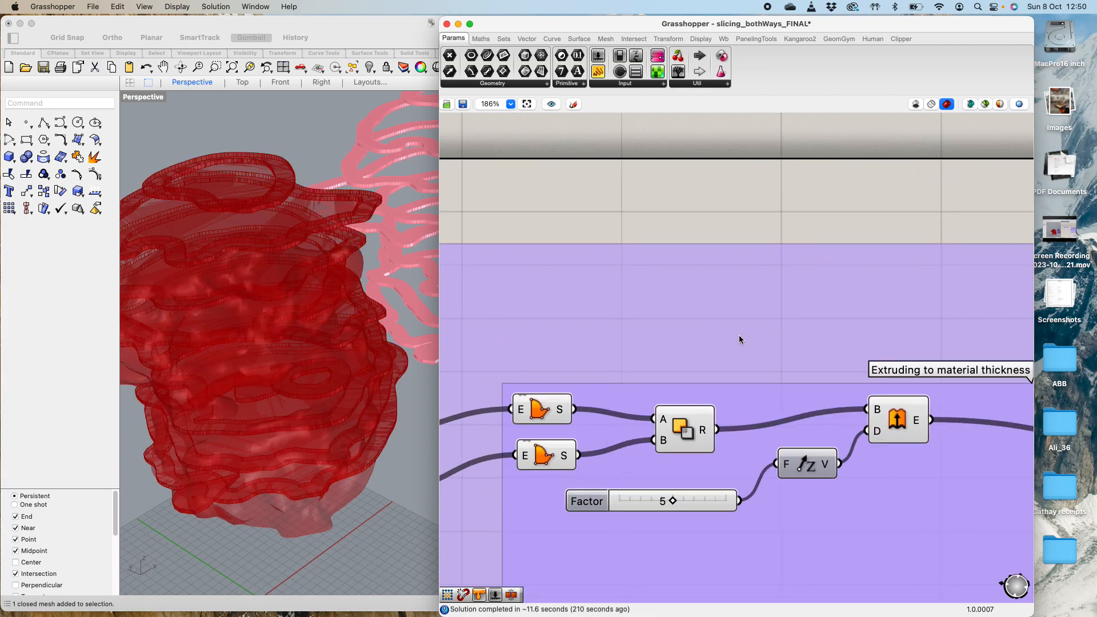
pyautogui.scroll(3, 839, 366)
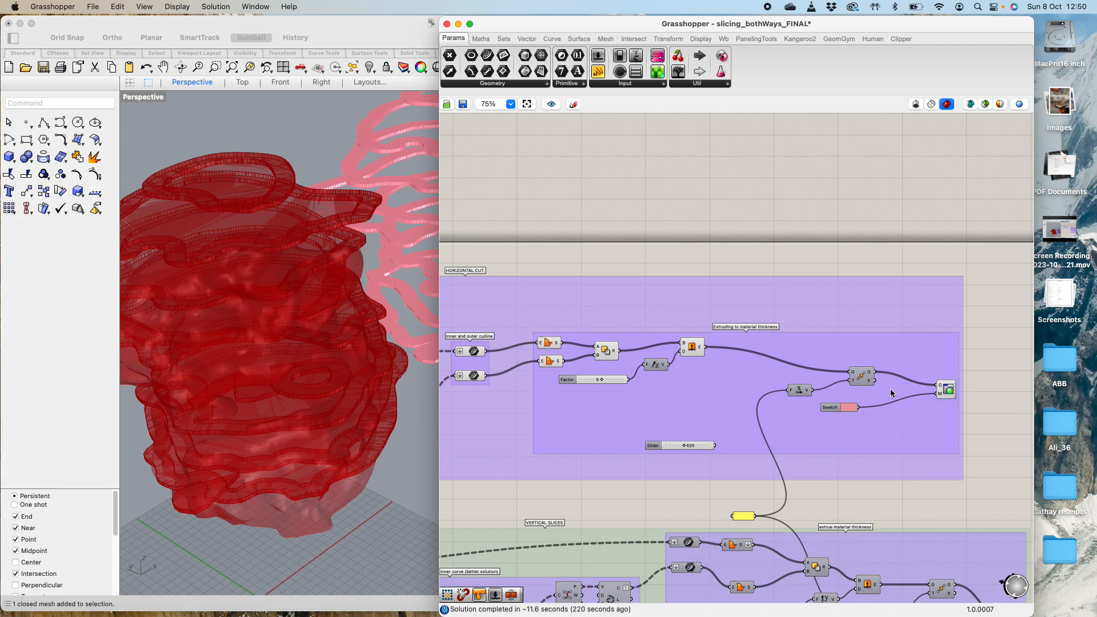
pyautogui.scroll(-3, 862, 389)
pyautogui.scroll(4, 864, 383)
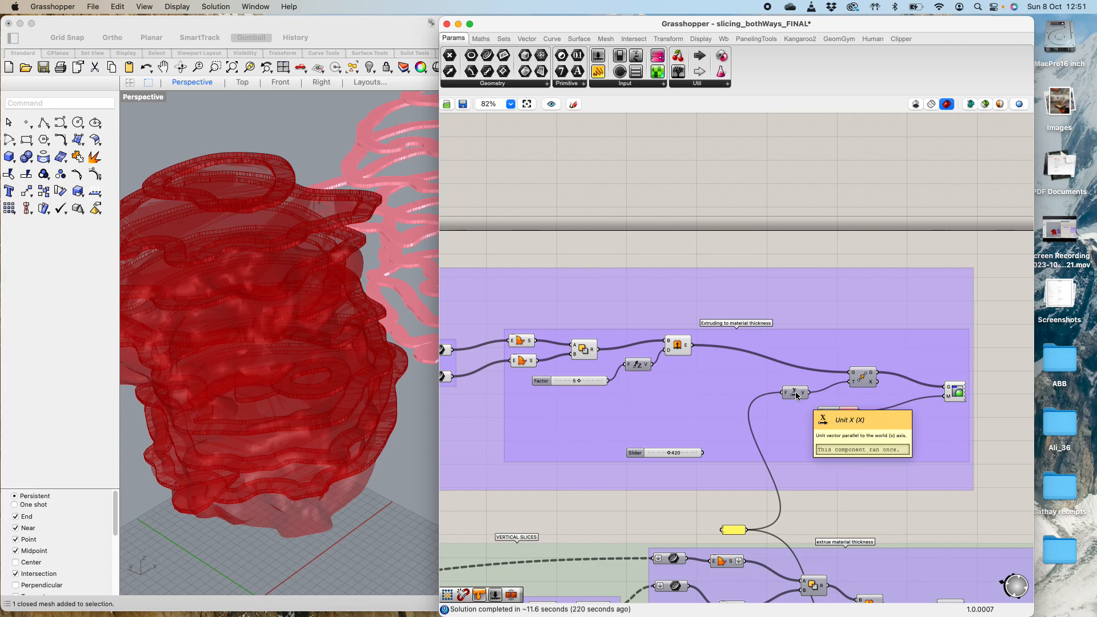
pyautogui.doubleClick(652, 452)
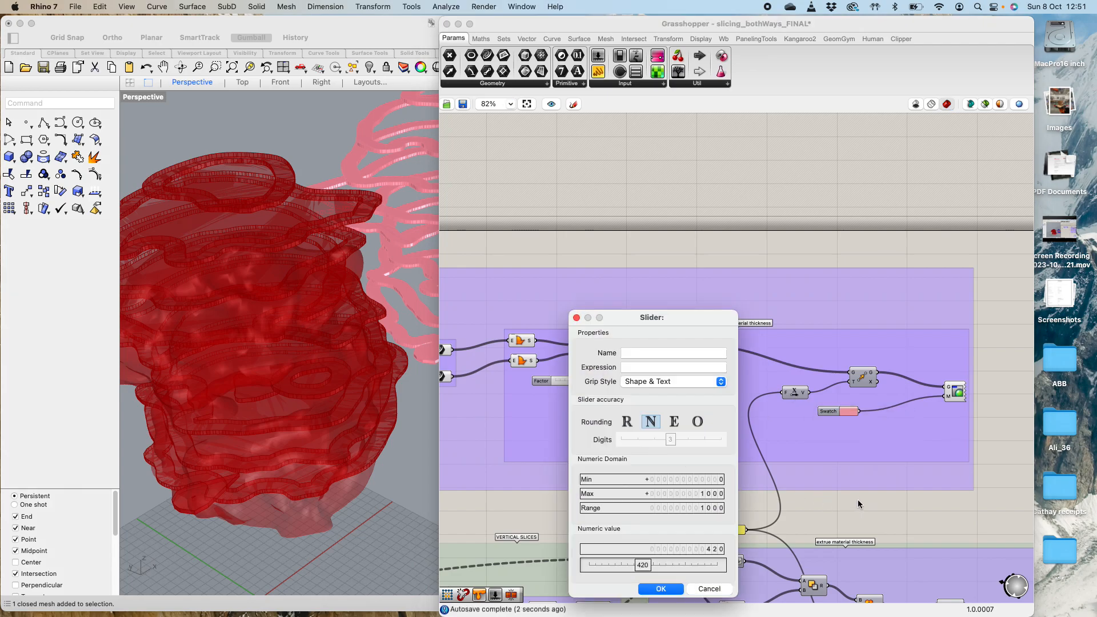
pyautogui.click(710, 589)
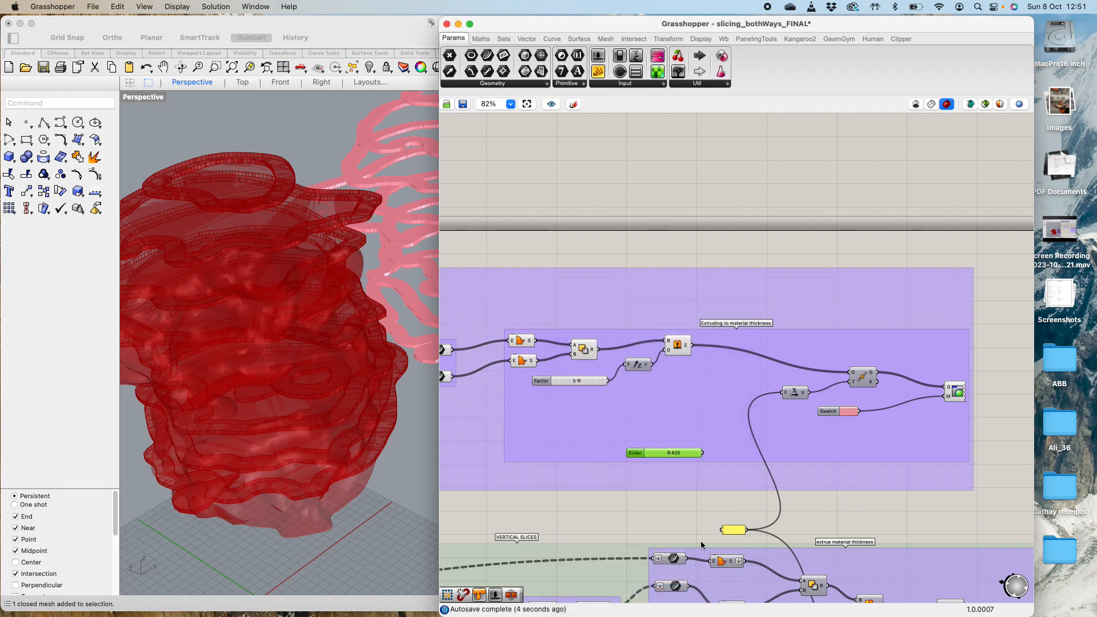
pyautogui.press('Delete')
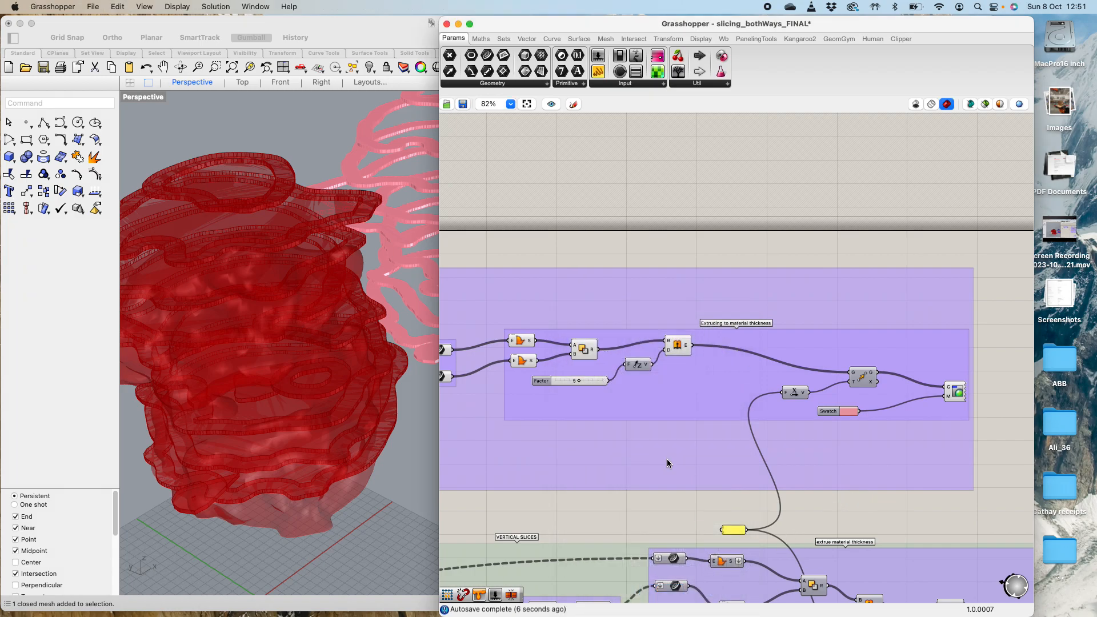
# Step: Check the value in the yellow panel that feeds the Unit X factor, and close its properties
pyautogui.scroll(2, 724, 531)
pyautogui.scroll(4, 726, 529)
pyautogui.doubleClick(717, 518)
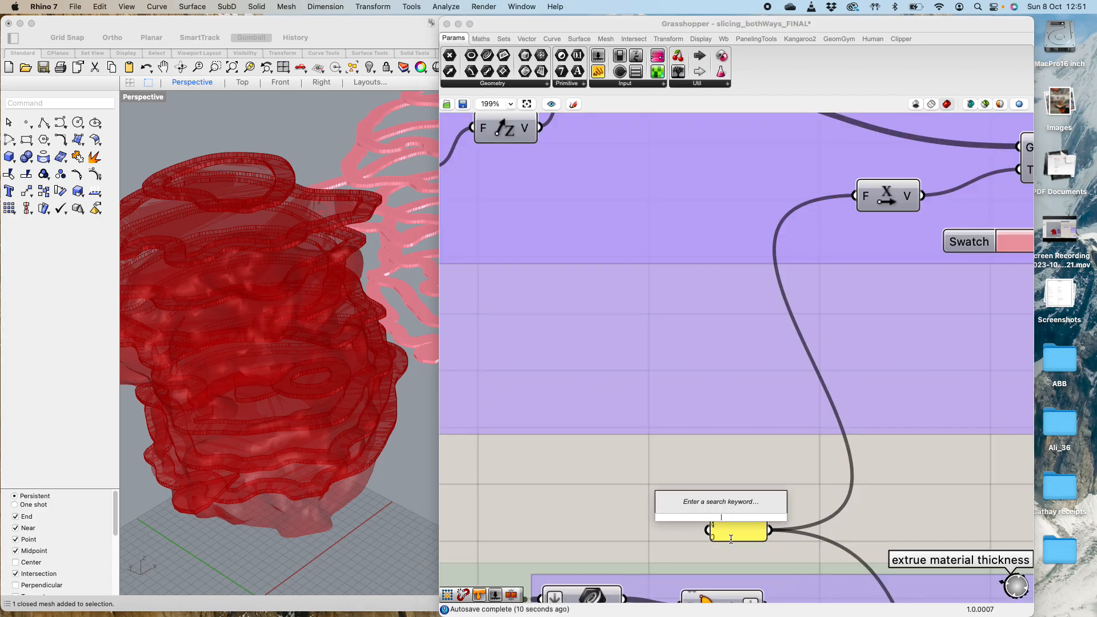
pyautogui.click(885, 511)
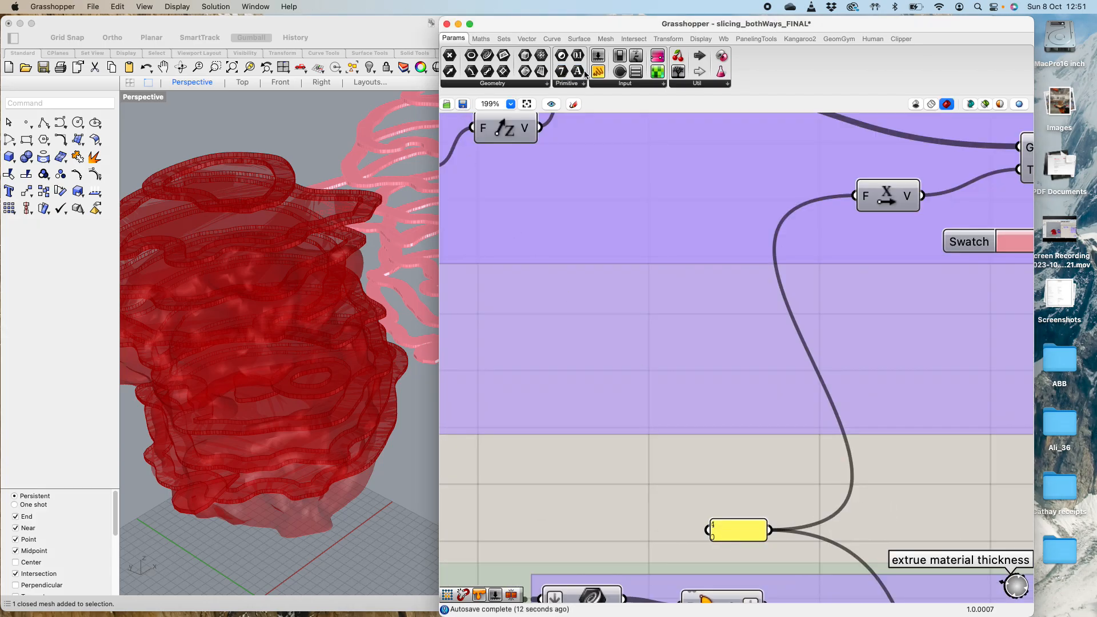
pyautogui.doubleClick(729, 529)
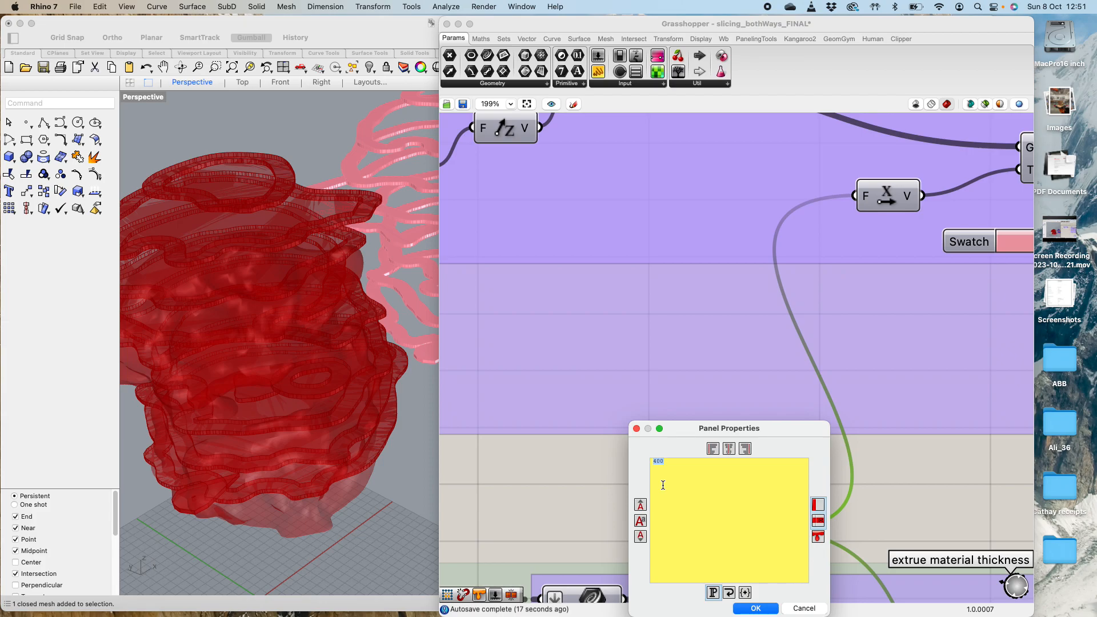
pyautogui.click(768, 606)
pyautogui.click(896, 530)
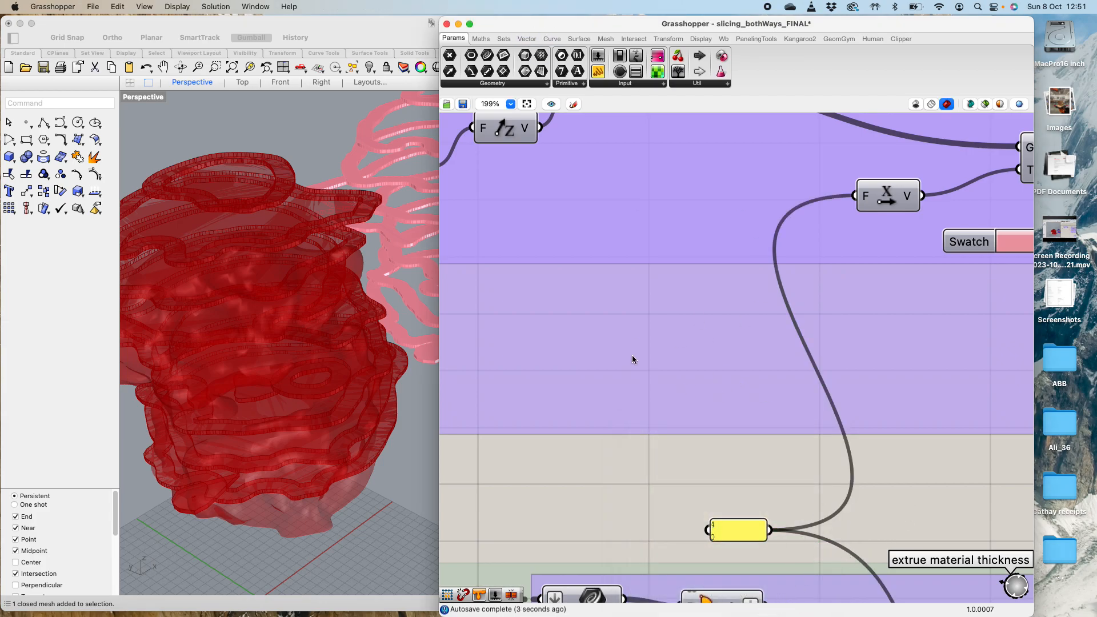
# Step: Select the custom preview component fed by the pink swatch, deselect it, and examine the coloured slices beside the model in the viewport
pyautogui.scroll(-5, 629, 359)
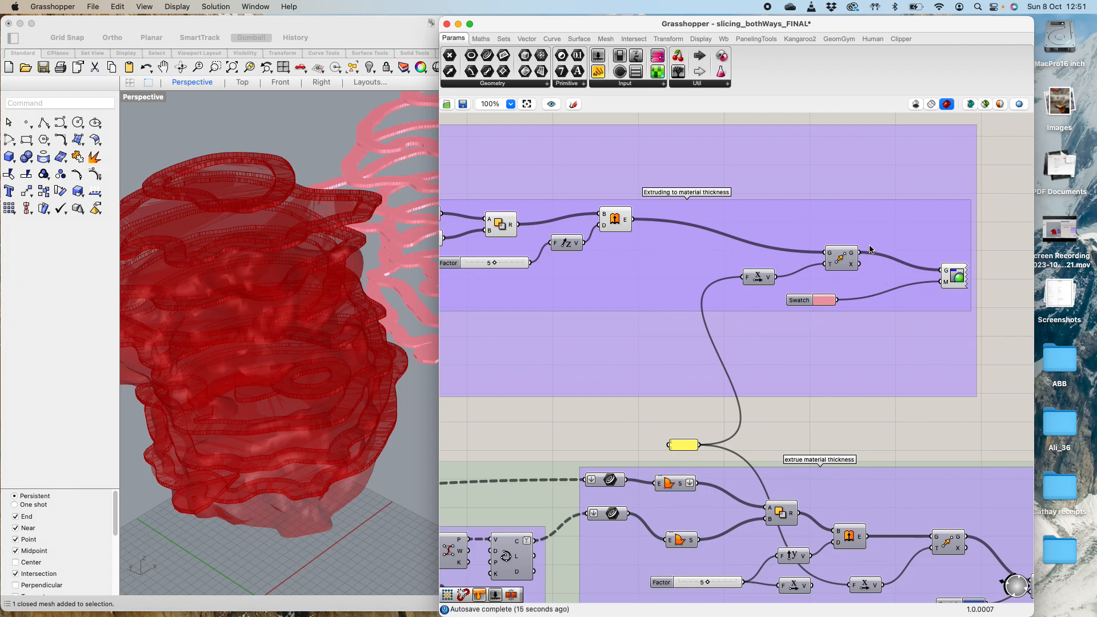
pyautogui.click(953, 277)
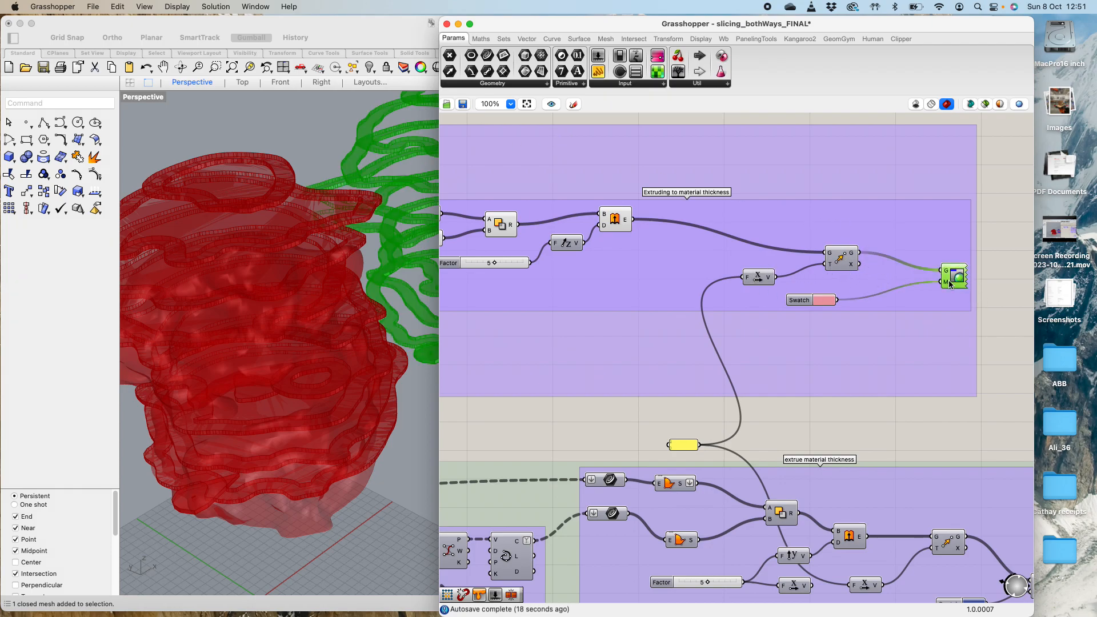
pyautogui.click(891, 426)
pyautogui.click(306, 447)
pyautogui.scroll(-10, 307, 446)
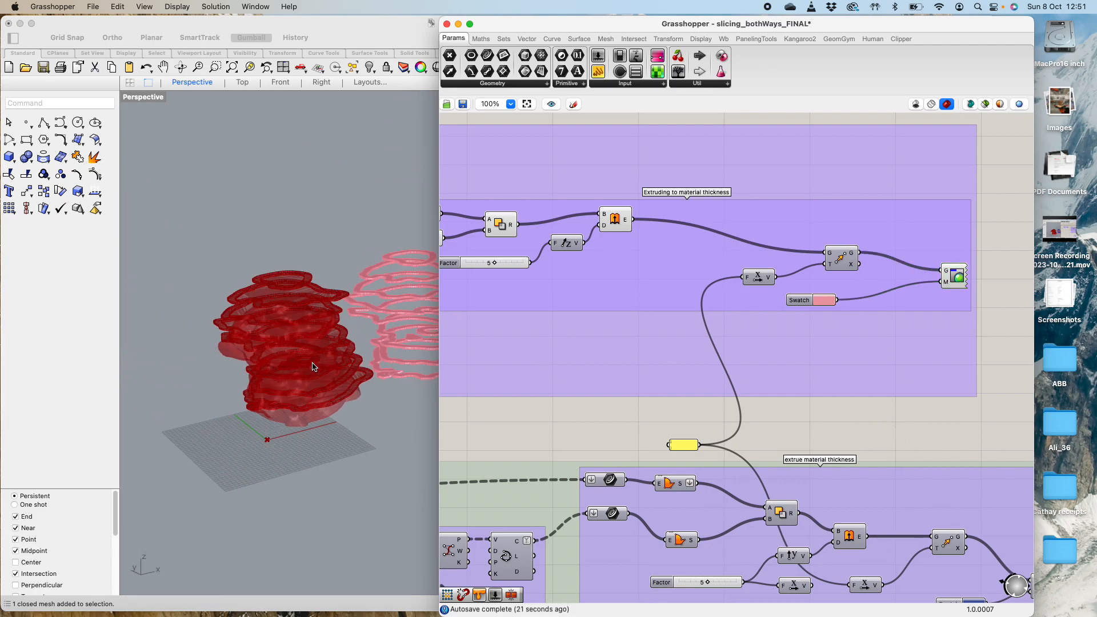
pyautogui.scroll(5, 379, 347)
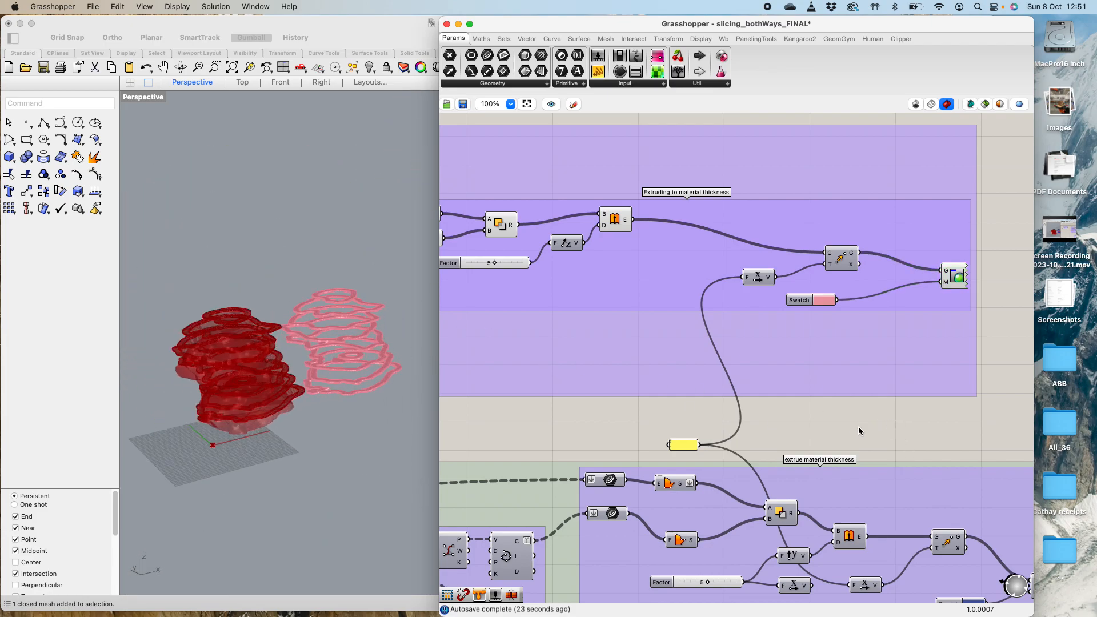
# Step: Disable the preview of all components in the HORIZONTAL CUT group and deselect them
pyautogui.scroll(3, 907, 434)
pyautogui.scroll(-8, 907, 434)
pyautogui.scroll(-5, 906, 433)
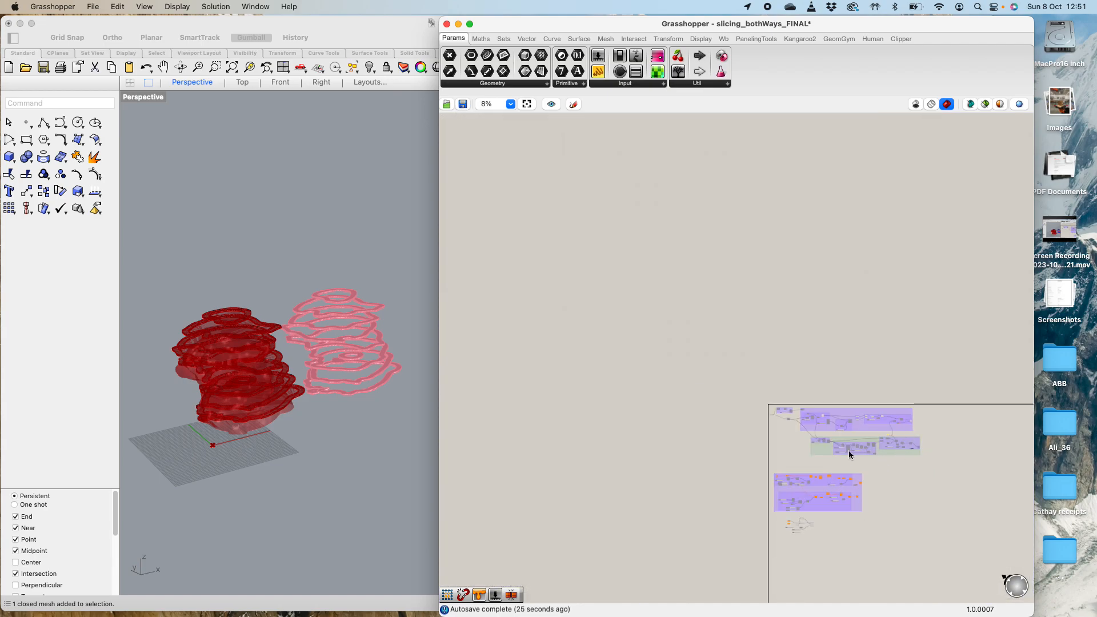
pyautogui.scroll(10, 825, 403)
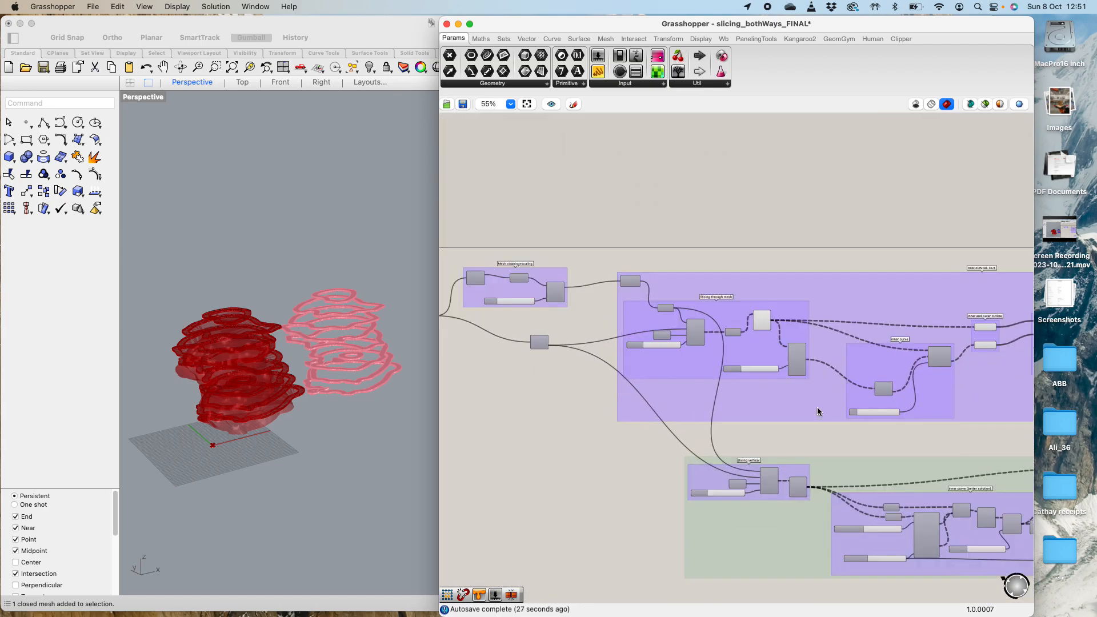
pyautogui.scroll(3, 899, 421)
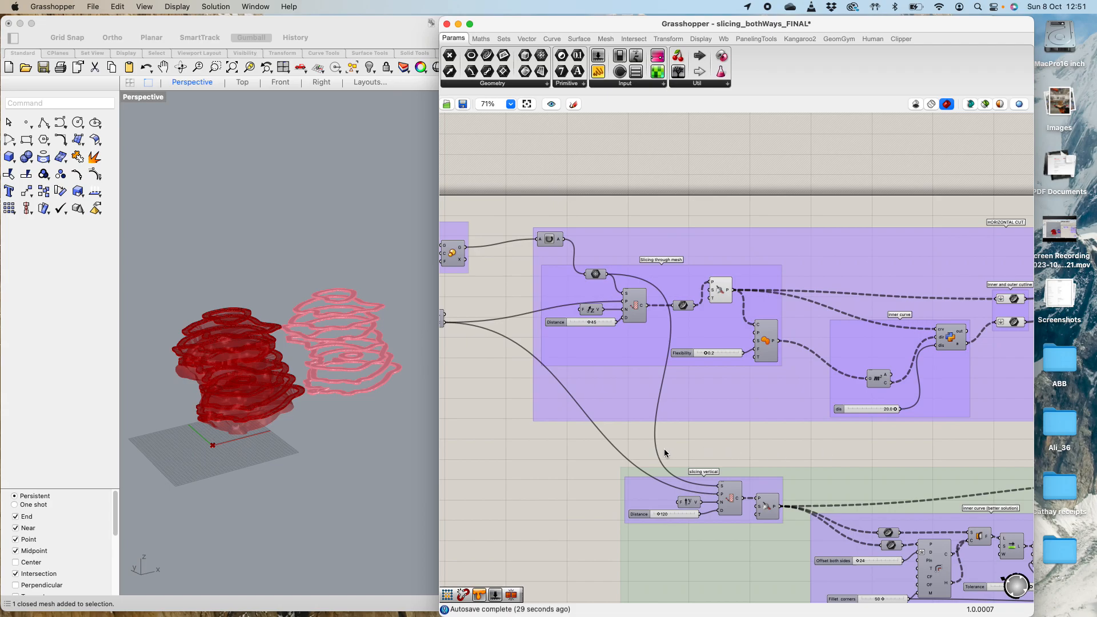
pyautogui.scroll(-10, 582, 444)
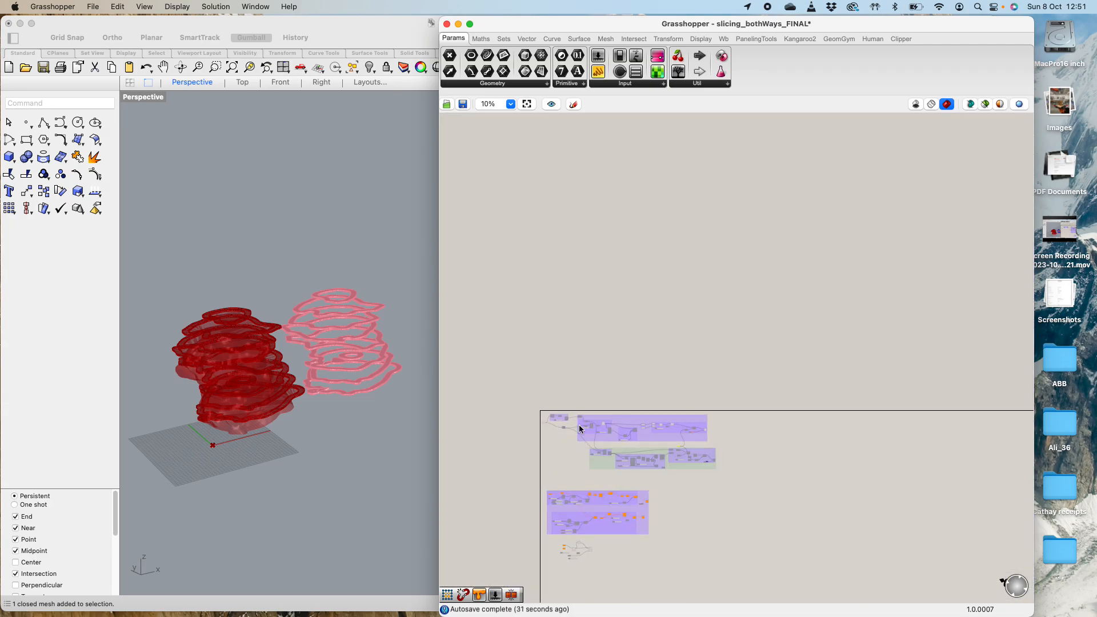
pyautogui.moveTo(598, 438); pyautogui.dragTo(718, 447)
pyautogui.middleClick(705, 434)
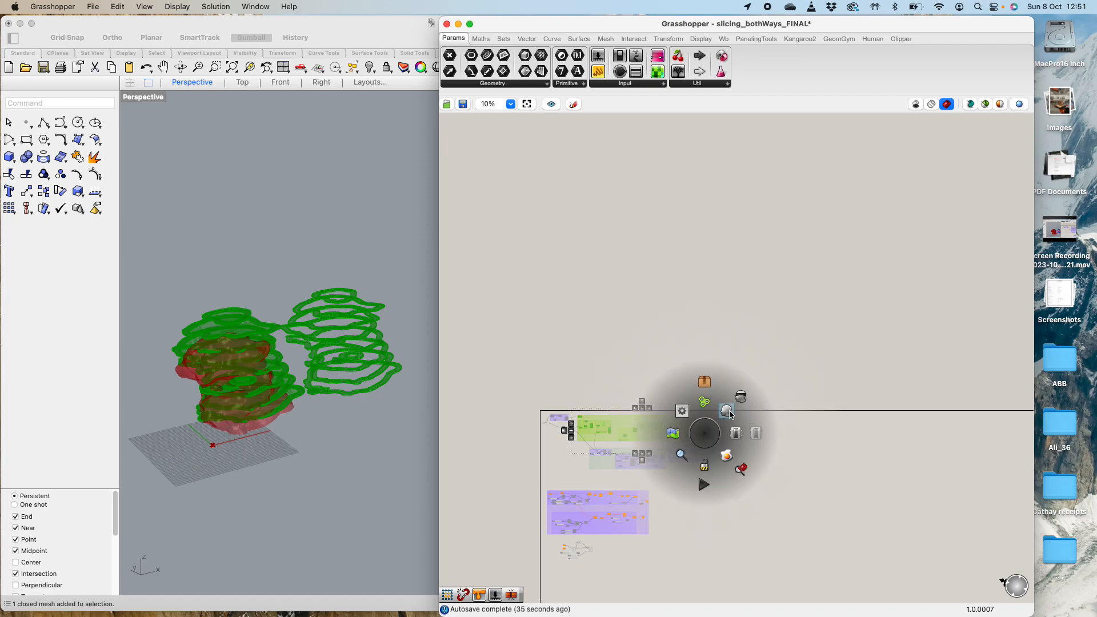
pyautogui.click(742, 396)
pyautogui.scroll(3, 656, 450)
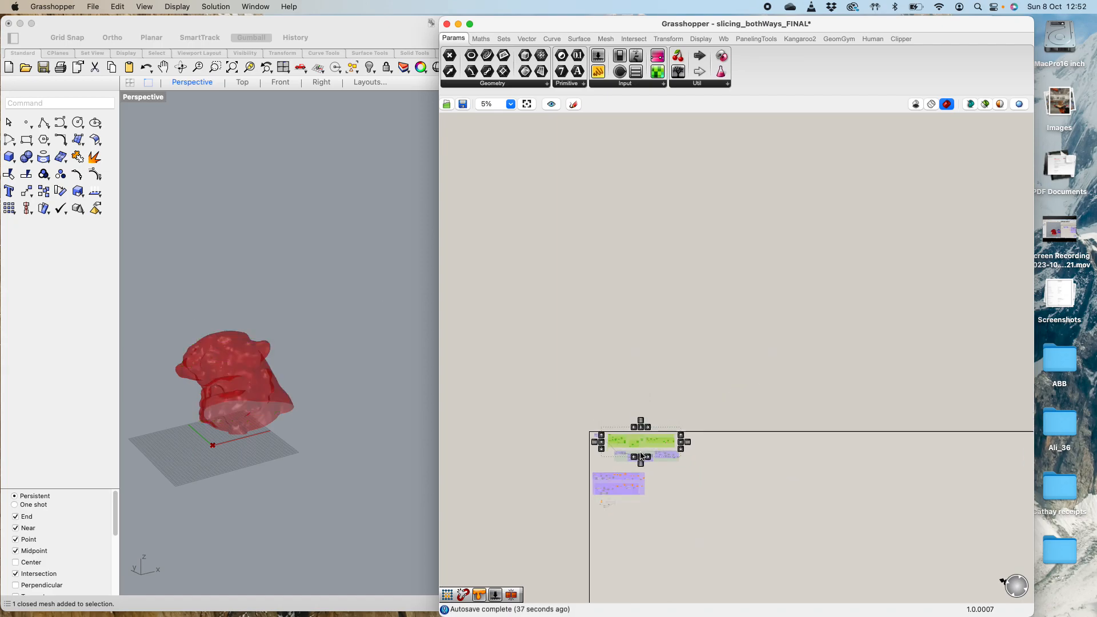
pyautogui.scroll(5, 534, 452)
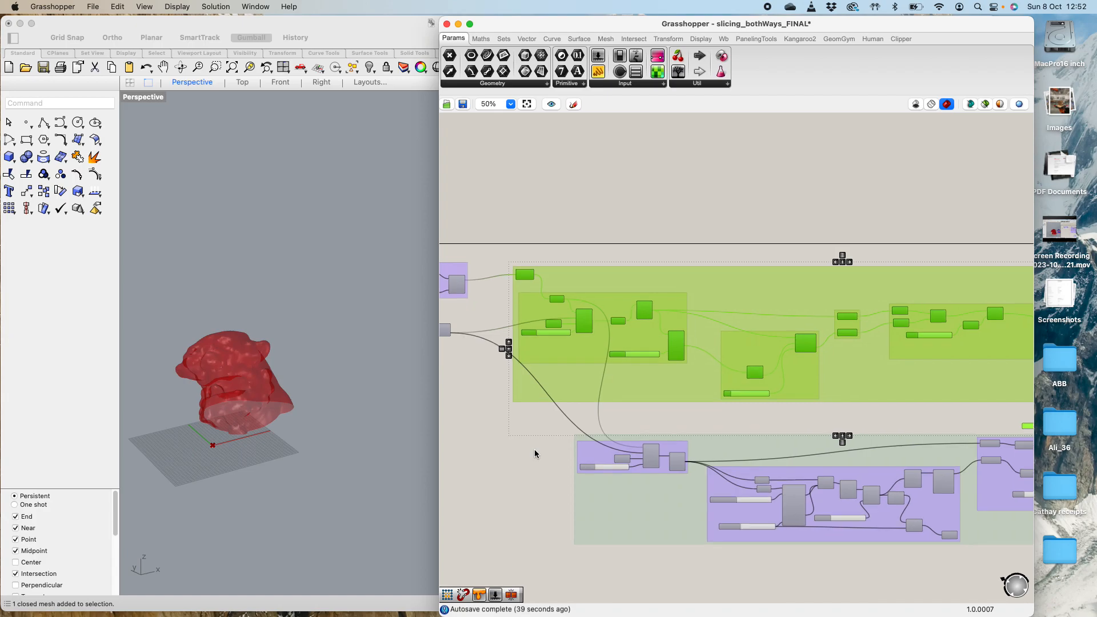
pyautogui.click(535, 450)
# Step: Highlight the input mesh parameter at the start of the definition to view its geometry, and deselect it
pyautogui.rightClick(697, 489)
pyautogui.click(535, 426)
pyautogui.rightClick(534, 426)
pyautogui.click(528, 413)
pyautogui.moveTo(528, 412); pyautogui.dragTo(774, 480, button='right')
pyautogui.scroll(4, 628, 344)
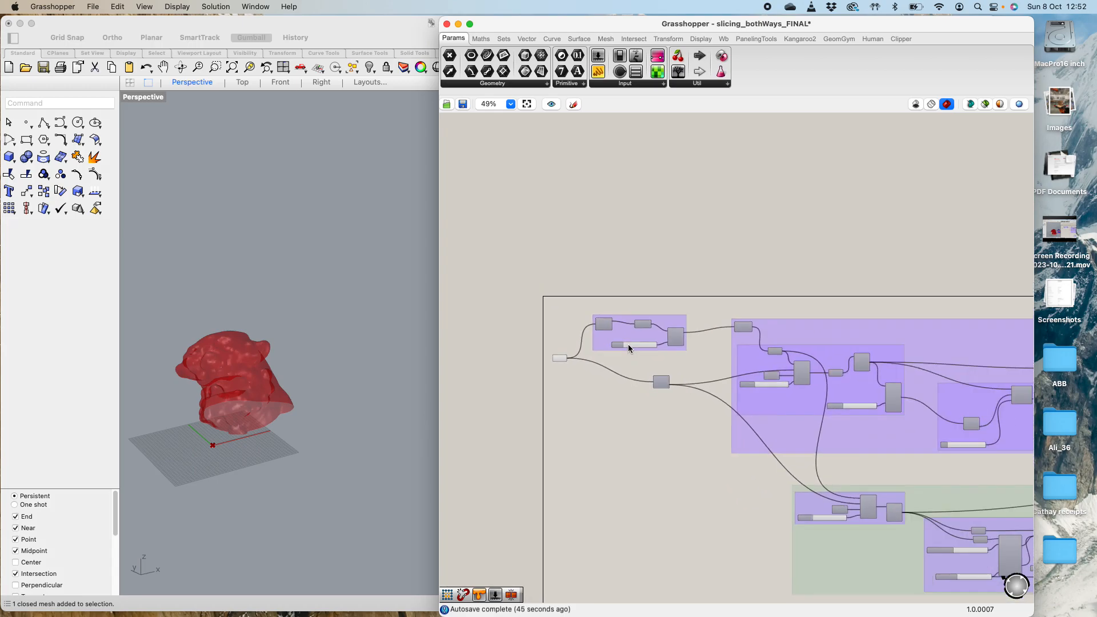
pyautogui.click(484, 372)
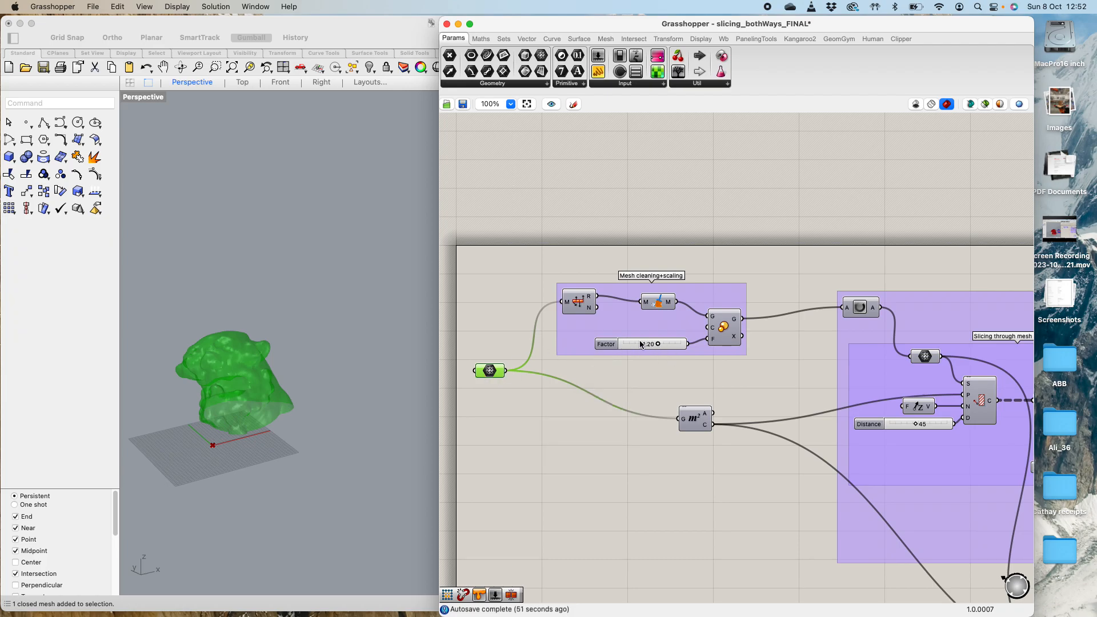
pyautogui.click(746, 403)
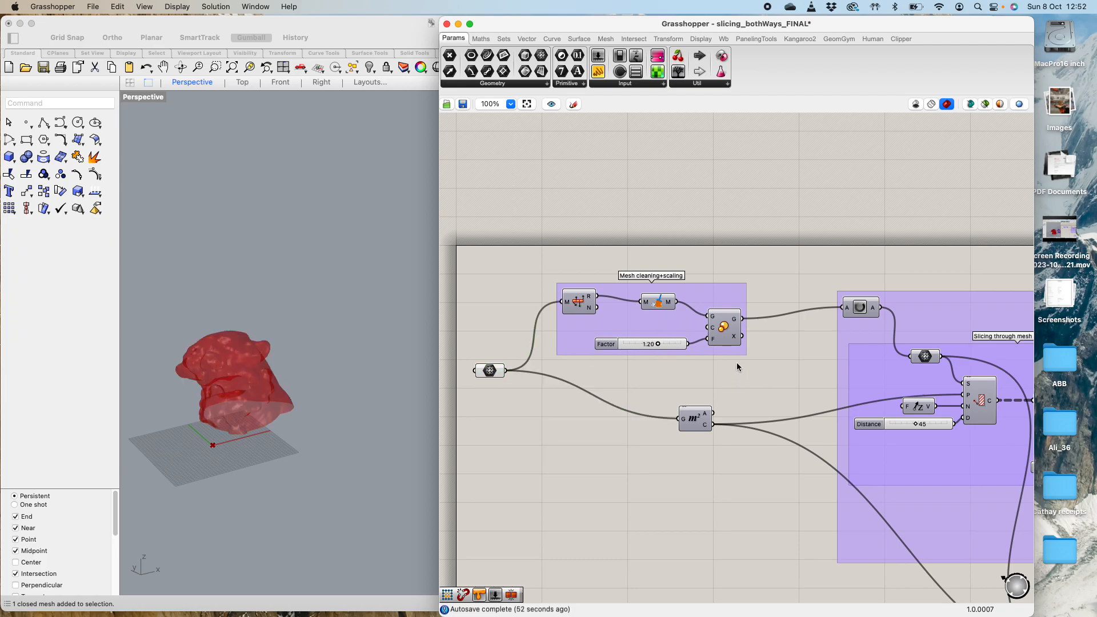
# Step: Enable the preview of the scaling component in the Mesh cleaning+scaling group, view the scaled mesh, and deselect it
pyautogui.click(727, 317)
pyautogui.middleClick(721, 317)
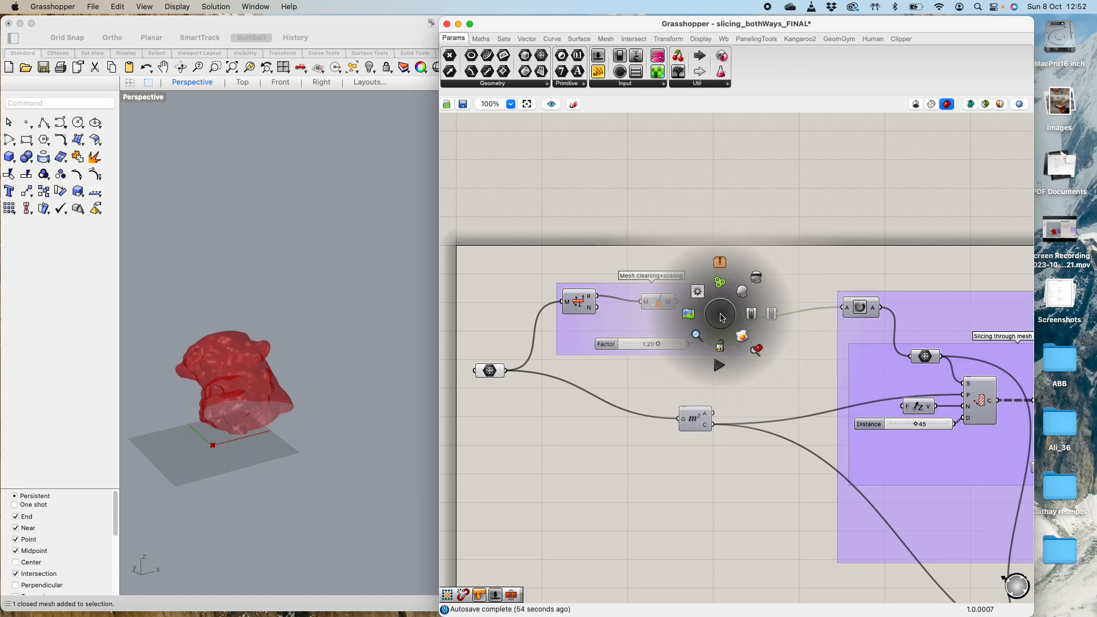
pyautogui.click(742, 292)
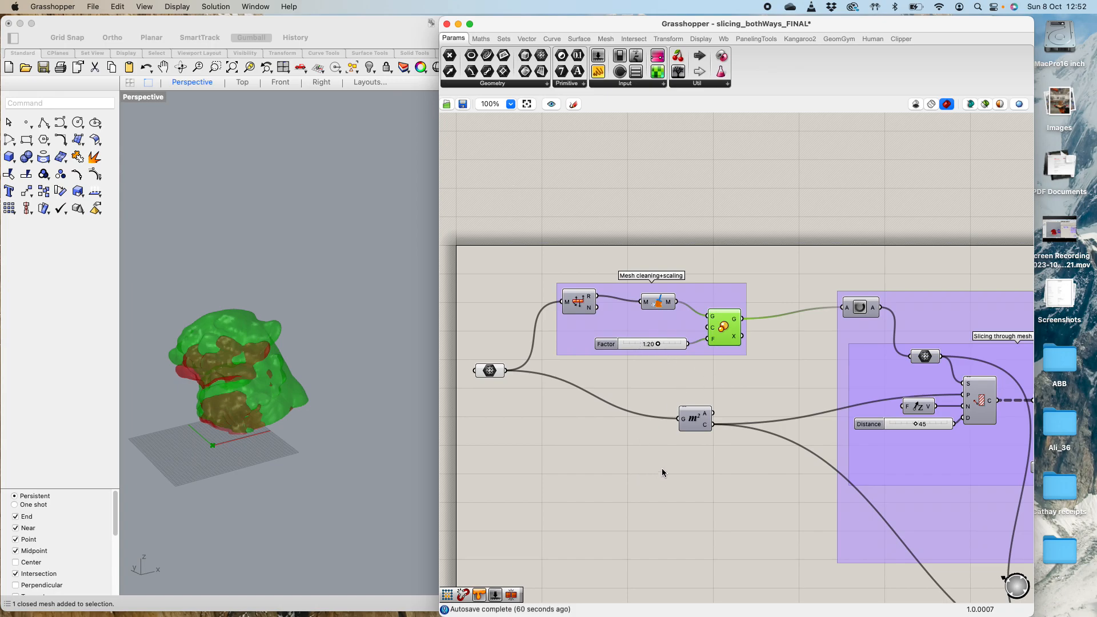
pyautogui.click(675, 463)
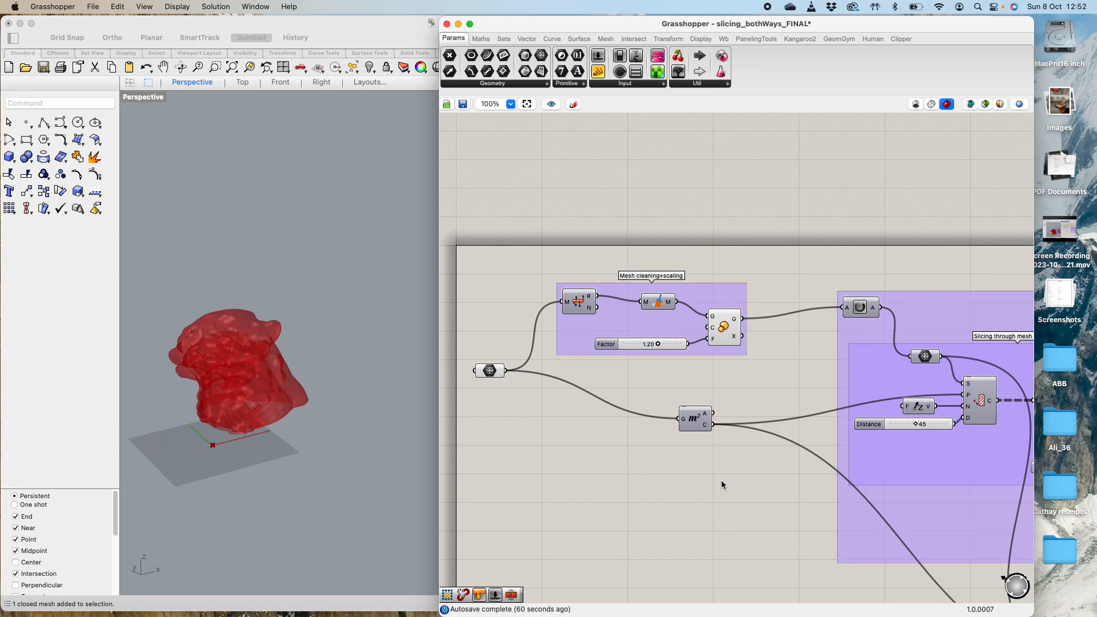
# Step: Connect the scaled mesh to the Area component in place of the input mesh, and move the mesh parameter beside the Mesh cleaning+scaling group
pyautogui.doubleClick(691, 430)
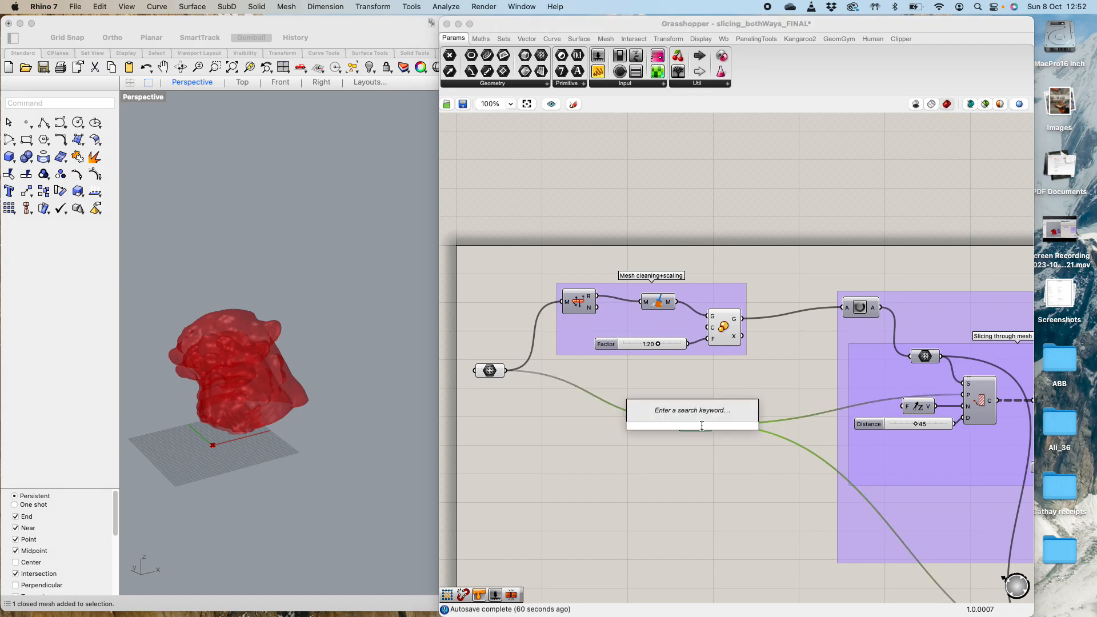
pyautogui.press('Escape')
pyautogui.moveTo(696, 421); pyautogui.dragTo(776, 427)
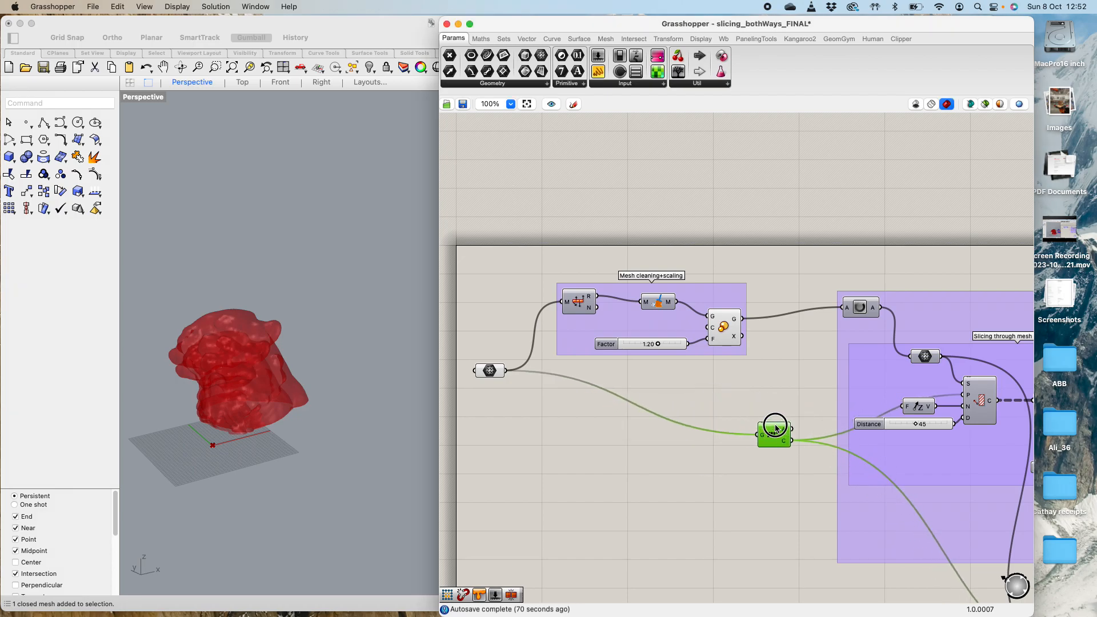
pyautogui.moveTo(741, 319); pyautogui.dragTo(758, 439)
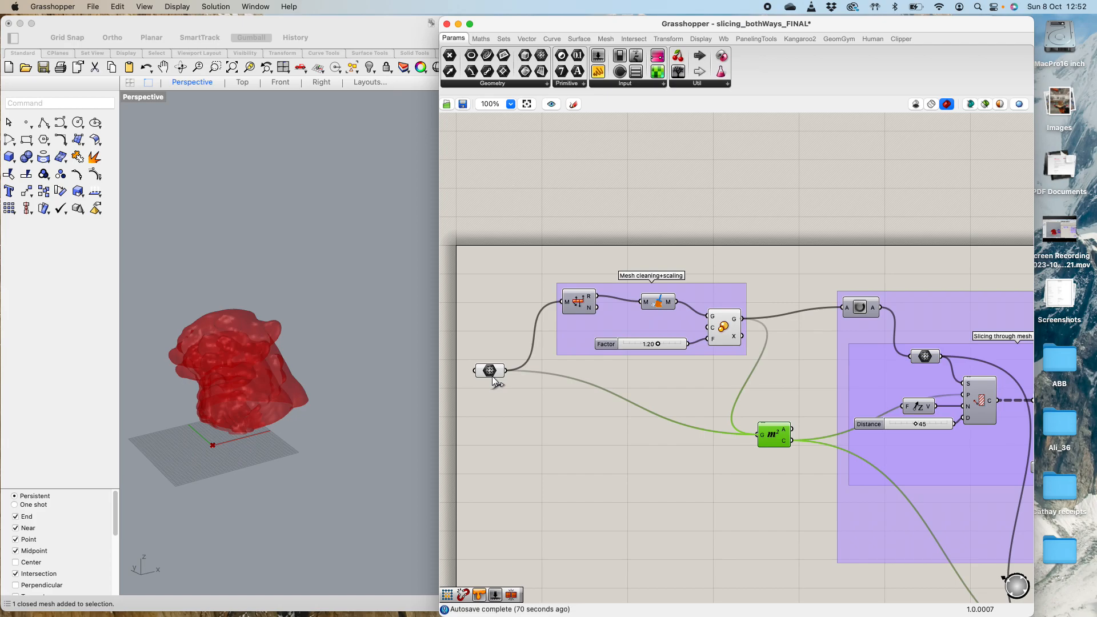
pyautogui.moveTo(497, 371); pyautogui.dragTo(511, 317)
pyautogui.click(589, 410)
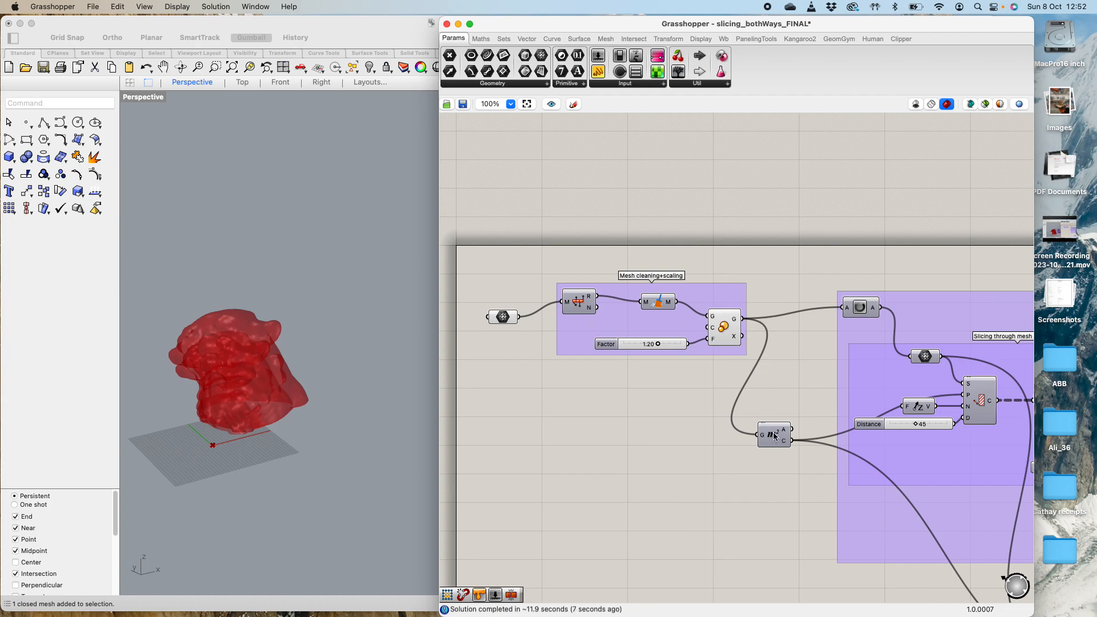
# Step: Check the Area component's description, and reposition the component slightly closer beneath the scaling component
pyautogui.moveTo(774, 437)
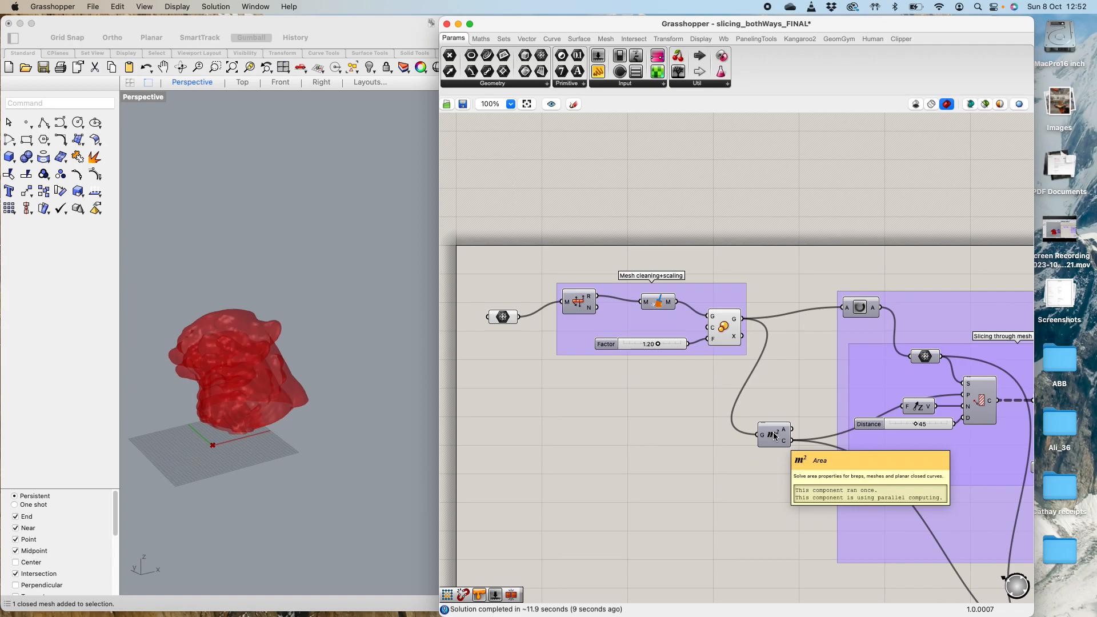
pyautogui.scroll(-1, 780, 509)
pyautogui.scroll(4, 779, 508)
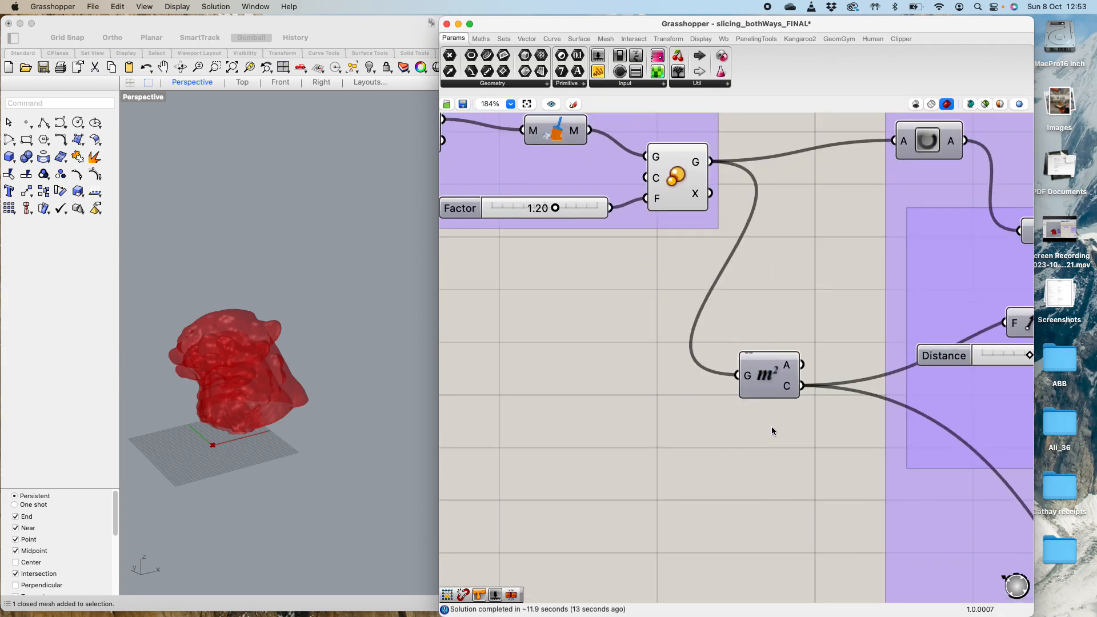
pyautogui.moveTo(766, 396); pyautogui.dragTo(723, 423)
pyautogui.click(760, 440)
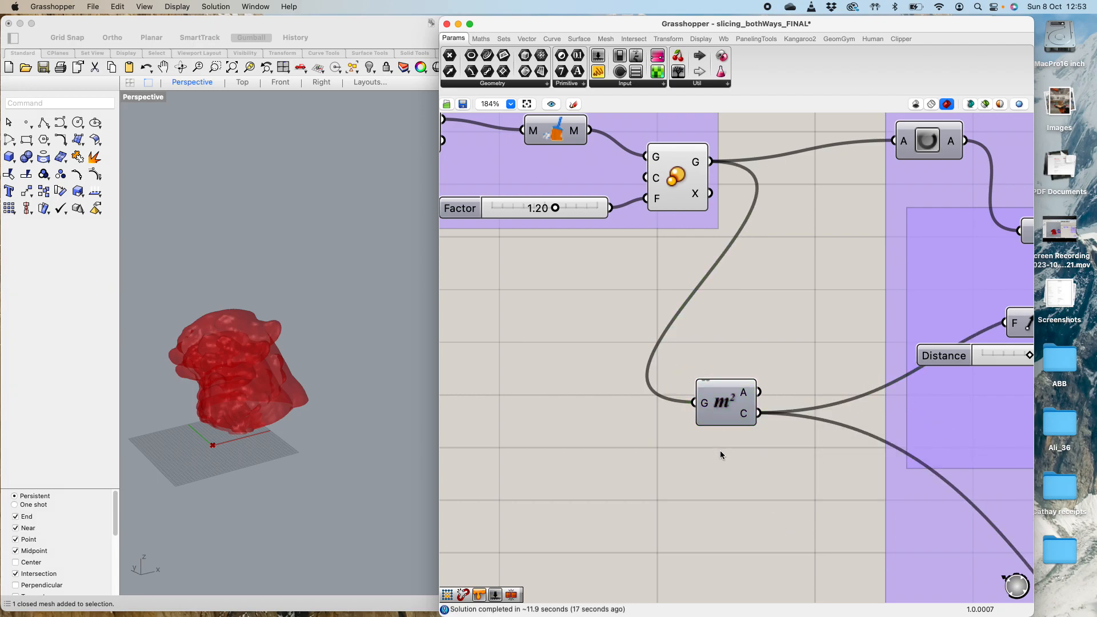
# Step: Enable the preview of the Area component, look at its centroid inside the mesh in the viewport, and deselect it
pyautogui.click(736, 411)
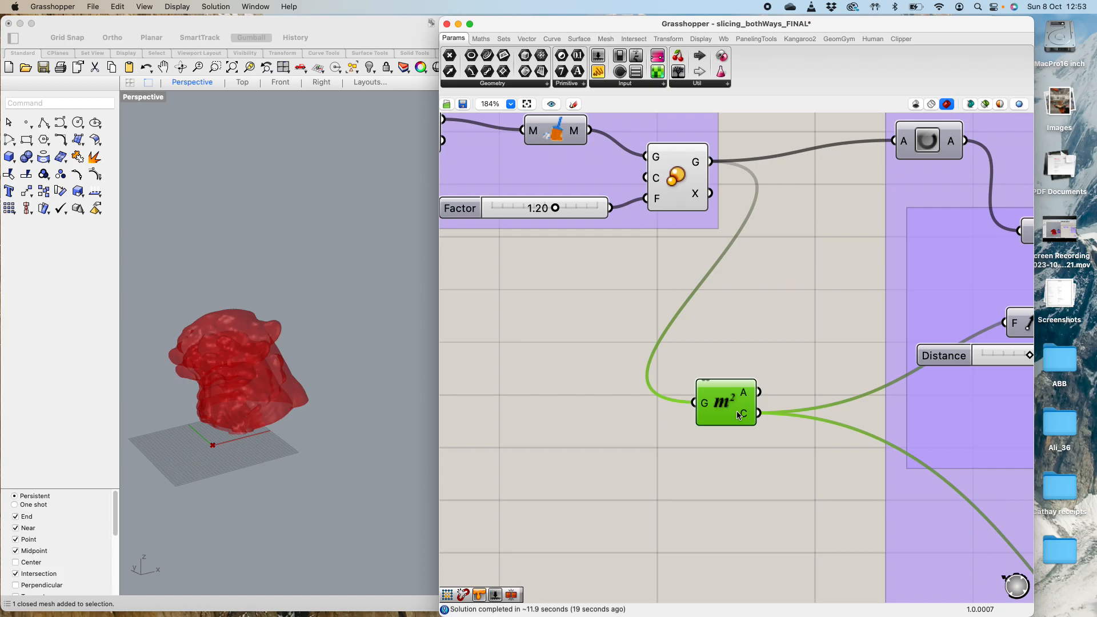
pyautogui.moveTo(250, 476); pyautogui.dragTo(320, 485, button='right')
pyautogui.scroll(5, 607, 398)
pyautogui.scroll(-10, 607, 399)
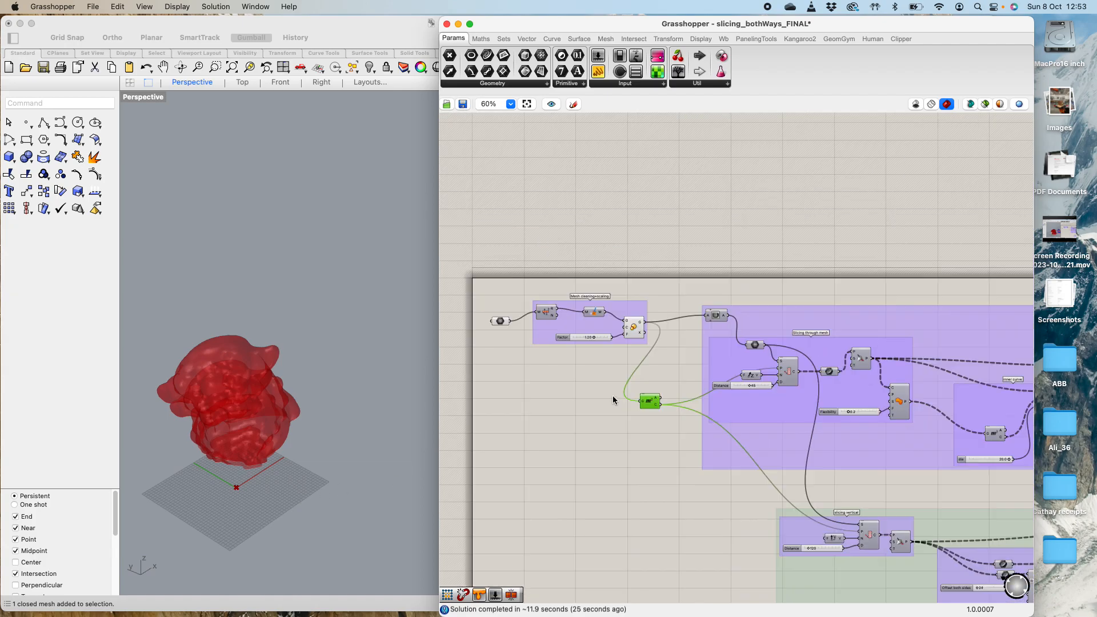
pyautogui.click(470, 260)
pyautogui.doubleClick(481, 283)
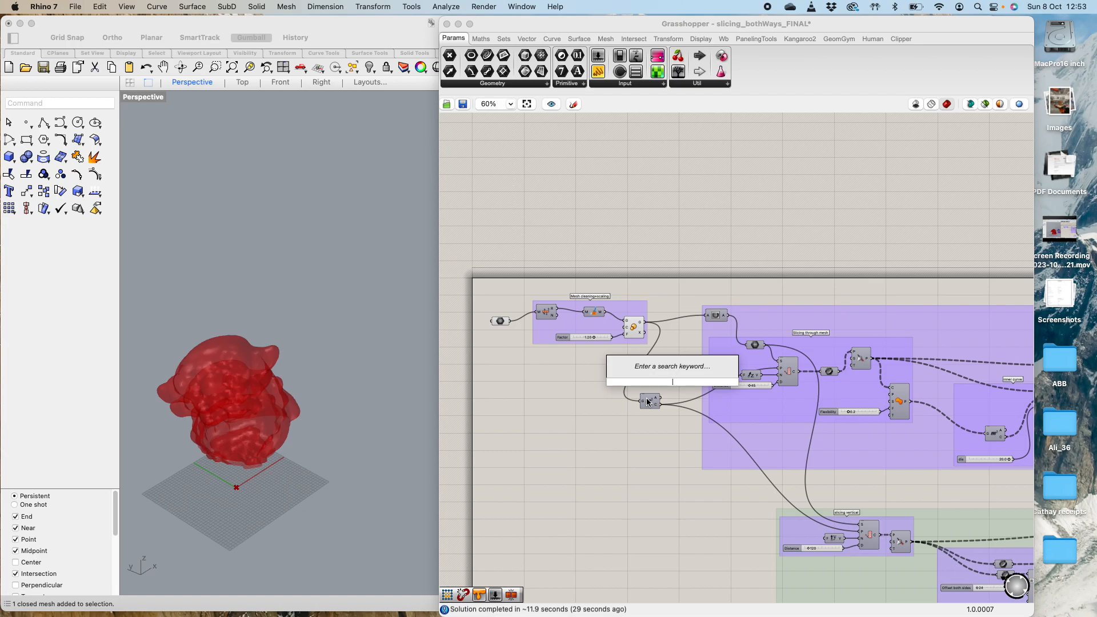
pyautogui.click(650, 401)
pyautogui.middleClick(647, 398)
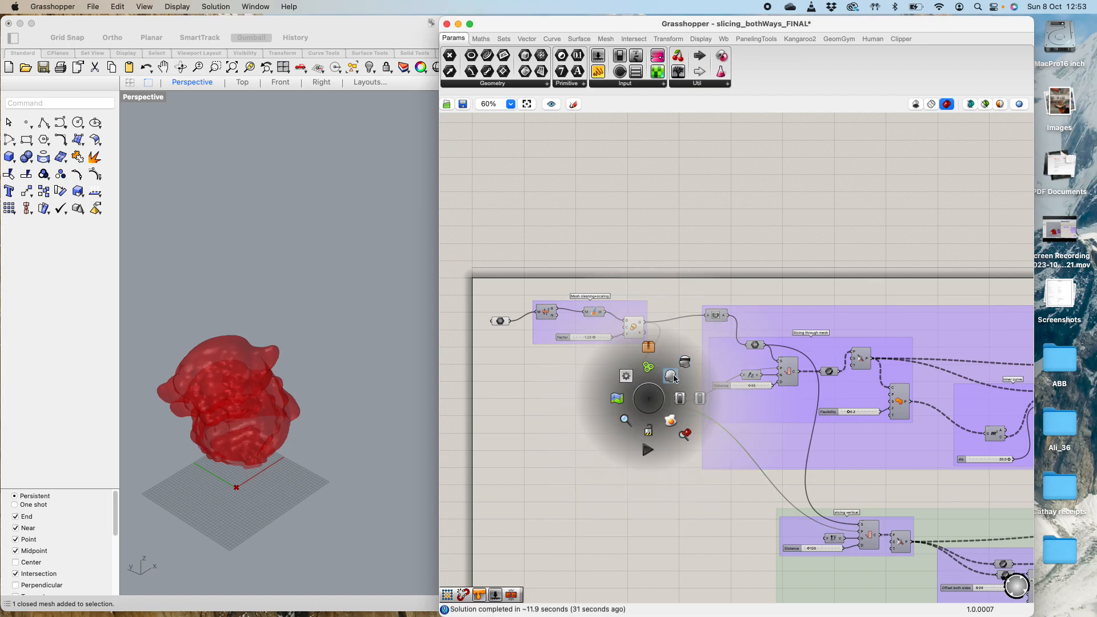
pyautogui.click(673, 376)
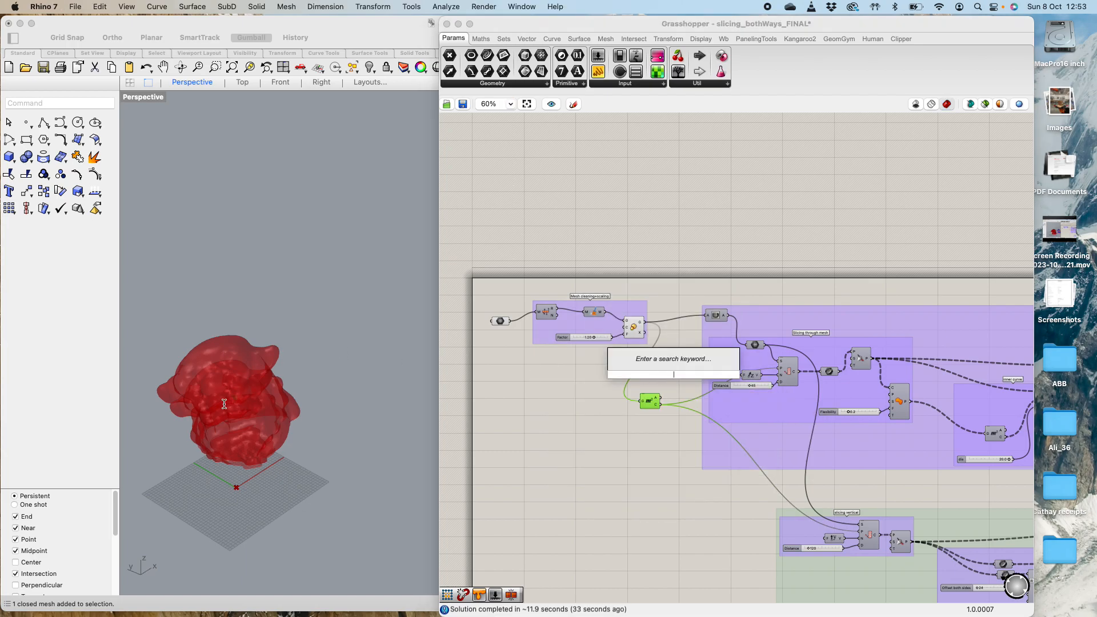
pyautogui.scroll(5, 227, 404)
pyautogui.scroll(-3, 228, 400)
pyautogui.click(570, 486)
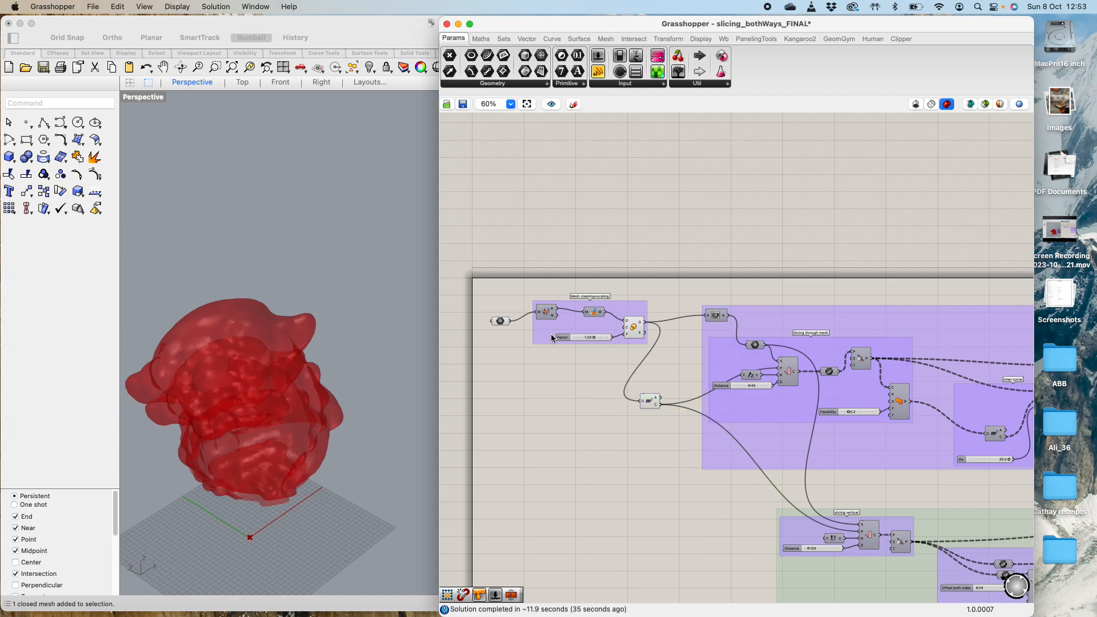
# Step: Disable the preview of the input mesh and the Mesh cleaning+scaling components, save the definition, and clear the selection
pyautogui.moveTo(492, 289); pyautogui.dragTo(657, 379)
pyautogui.middleClick(621, 327)
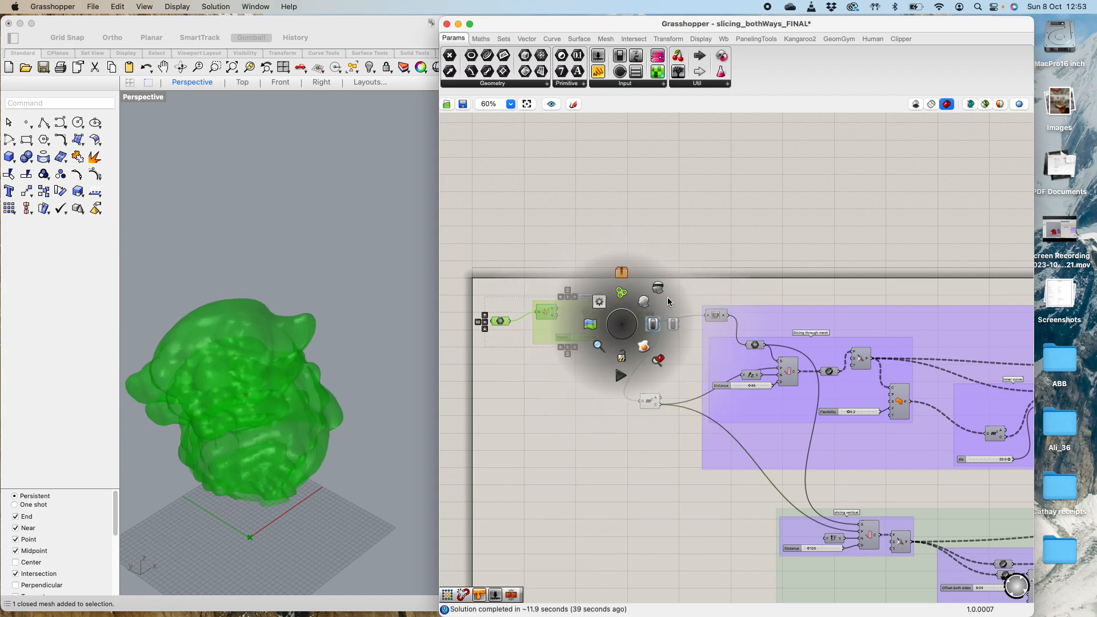
pyautogui.doubleClick(658, 285)
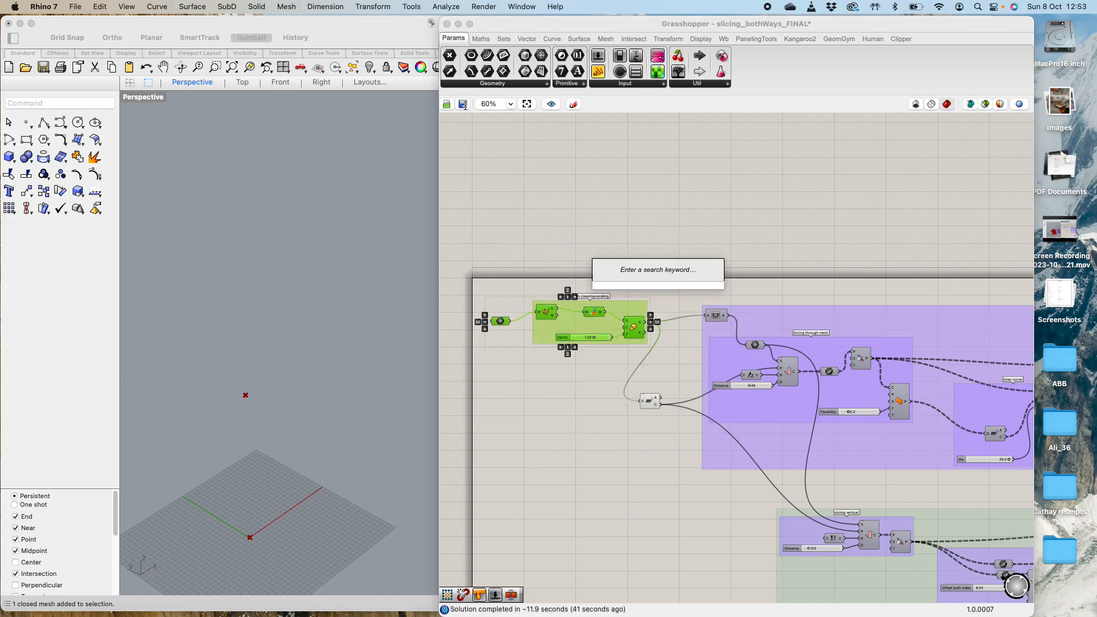
pyautogui.click(462, 104)
pyautogui.click(625, 480)
# Step: Follow the vertical slicing components and read the error message on the Interpolate component in the inner curve group
pyautogui.doubleClick(651, 401)
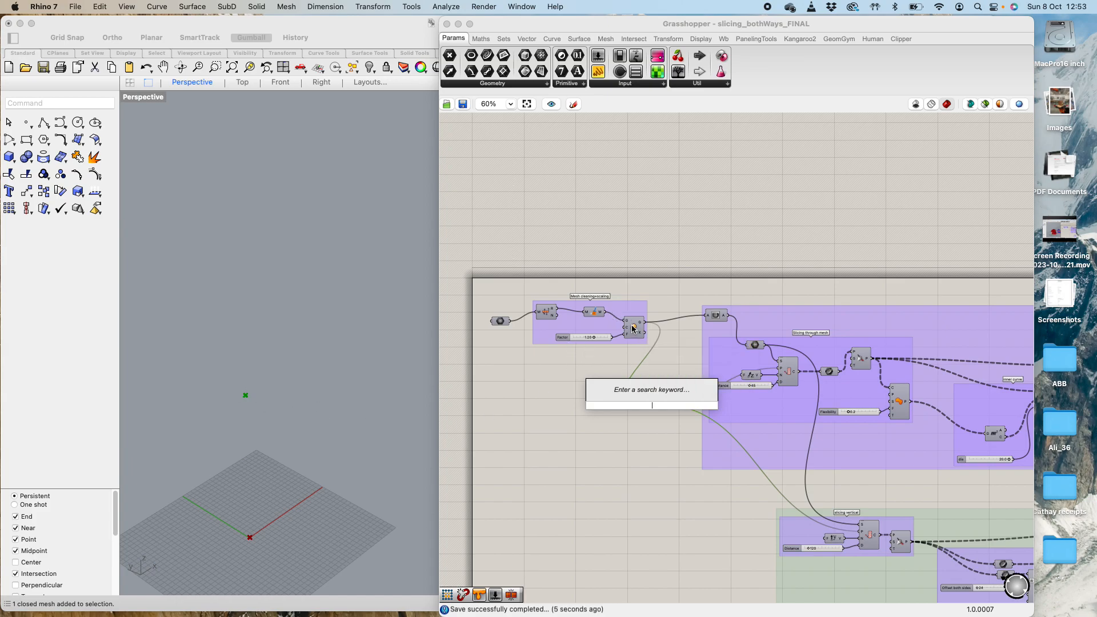
pyautogui.scroll(-5, 566, 503)
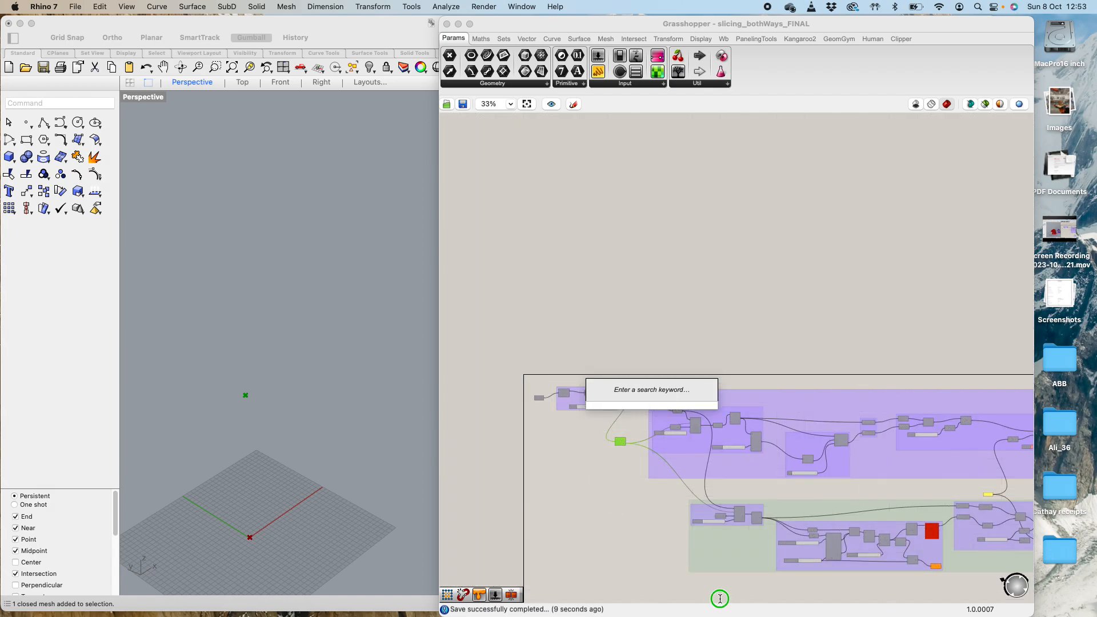
pyautogui.moveTo(720, 599); pyautogui.dragTo(595, 496, button='right')
pyautogui.scroll(6, 611, 416)
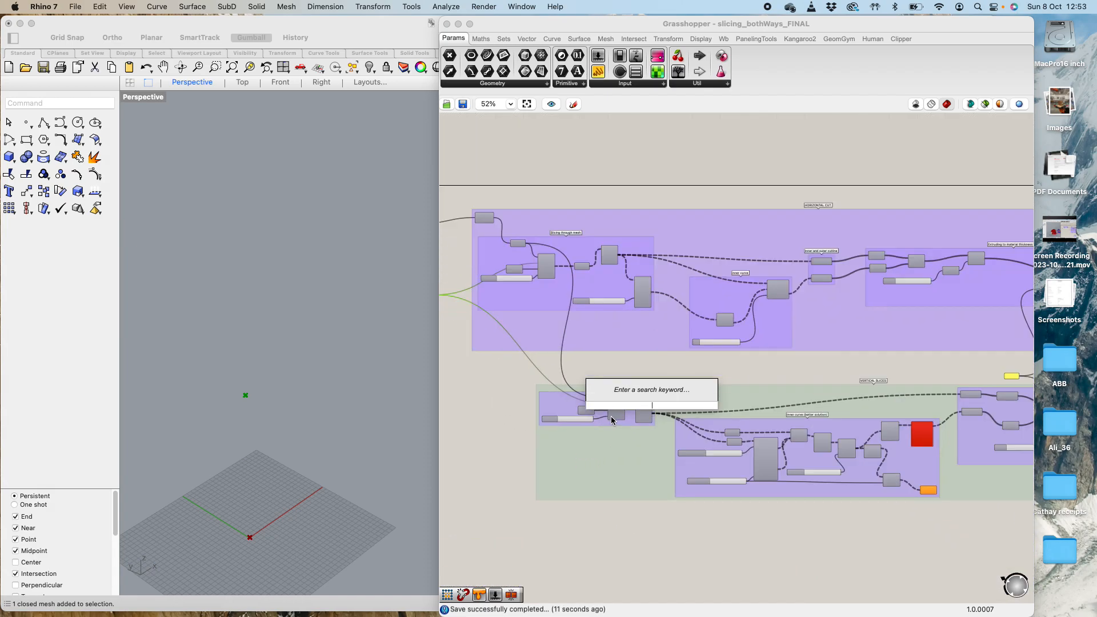
pyautogui.click(705, 315)
pyautogui.doubleClick(705, 315)
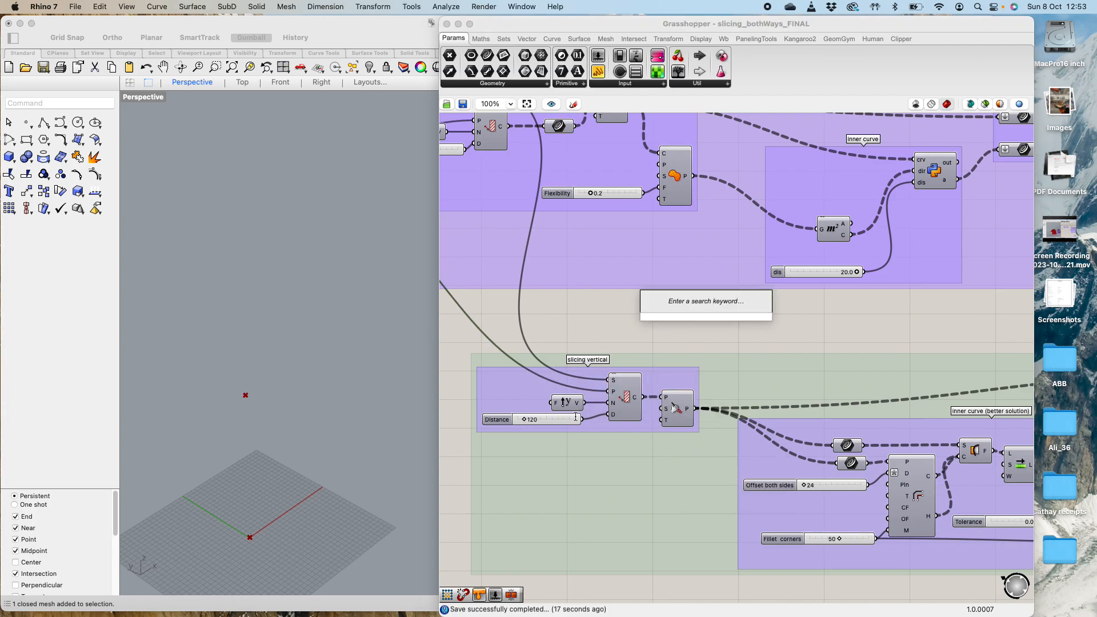
pyautogui.scroll(-5, 631, 420)
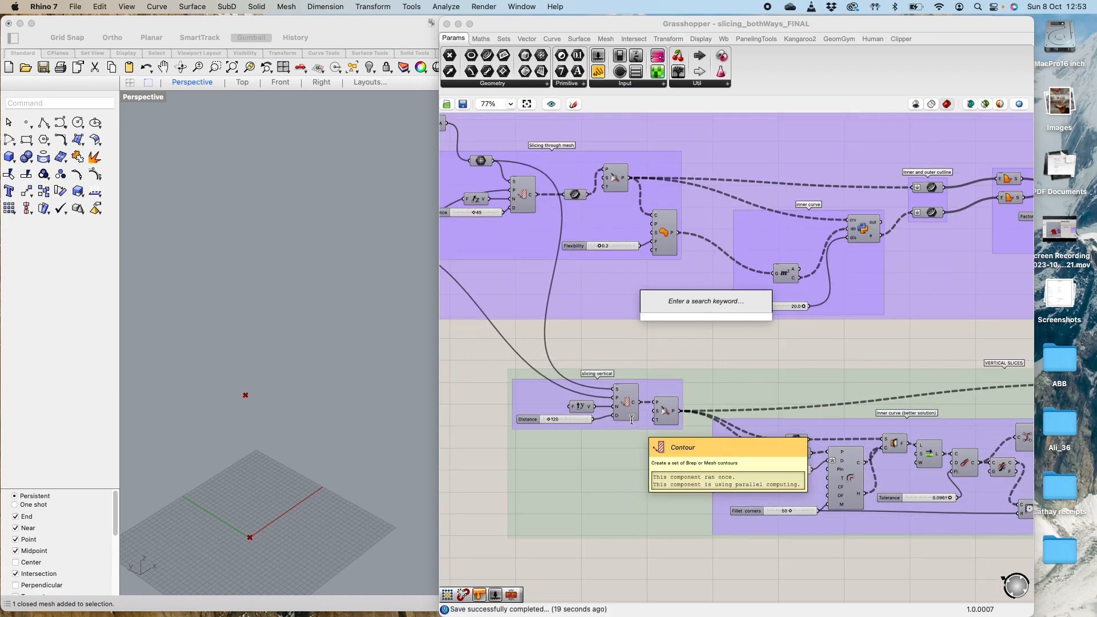
pyautogui.scroll(5, 899, 401)
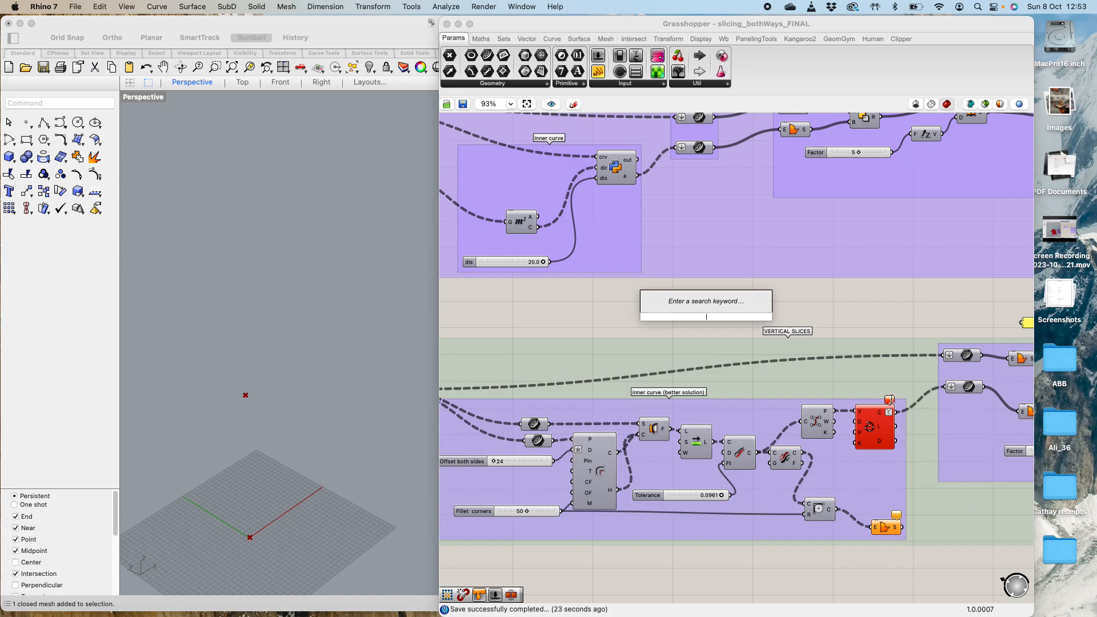
pyautogui.moveTo(889, 400)
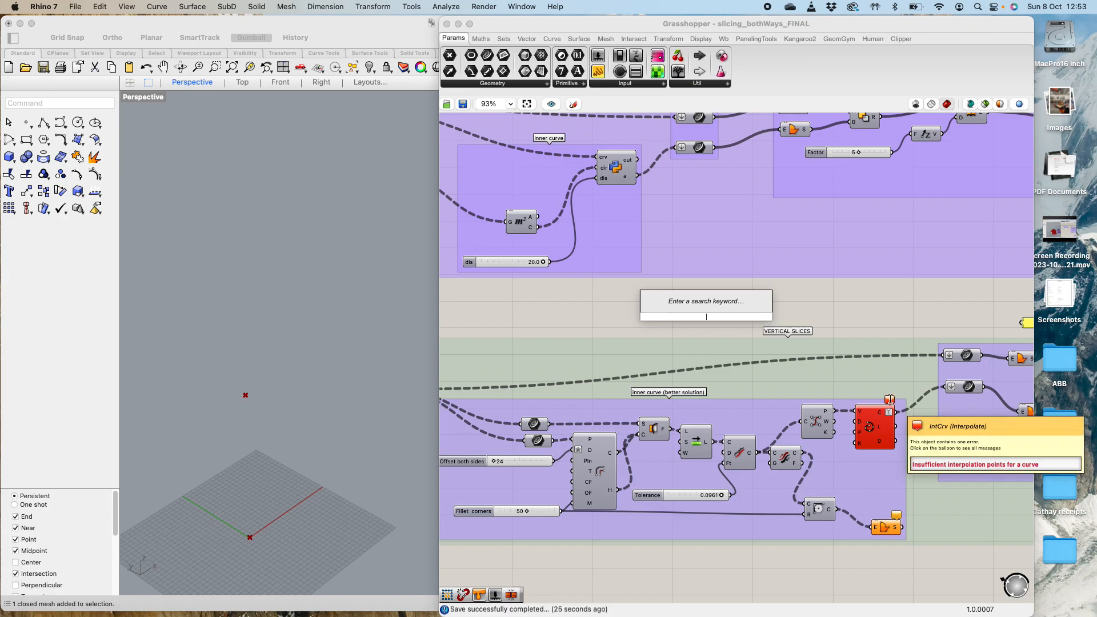
pyautogui.doubleClick(816, 415)
pyautogui.click(946, 498)
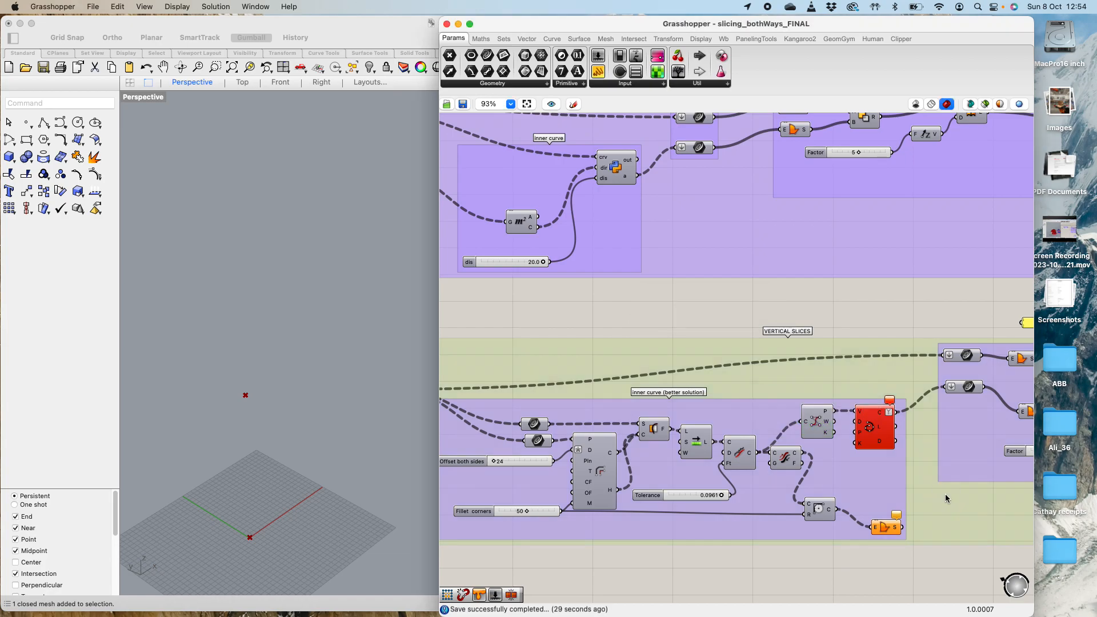
pyautogui.middleClick(816, 416)
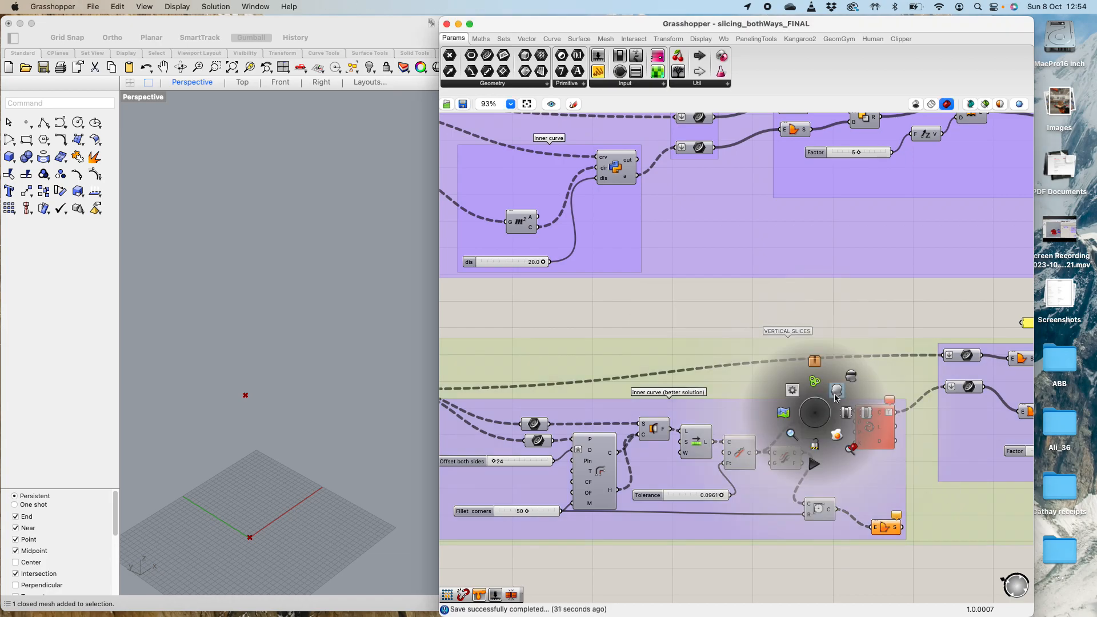
pyautogui.click(835, 398)
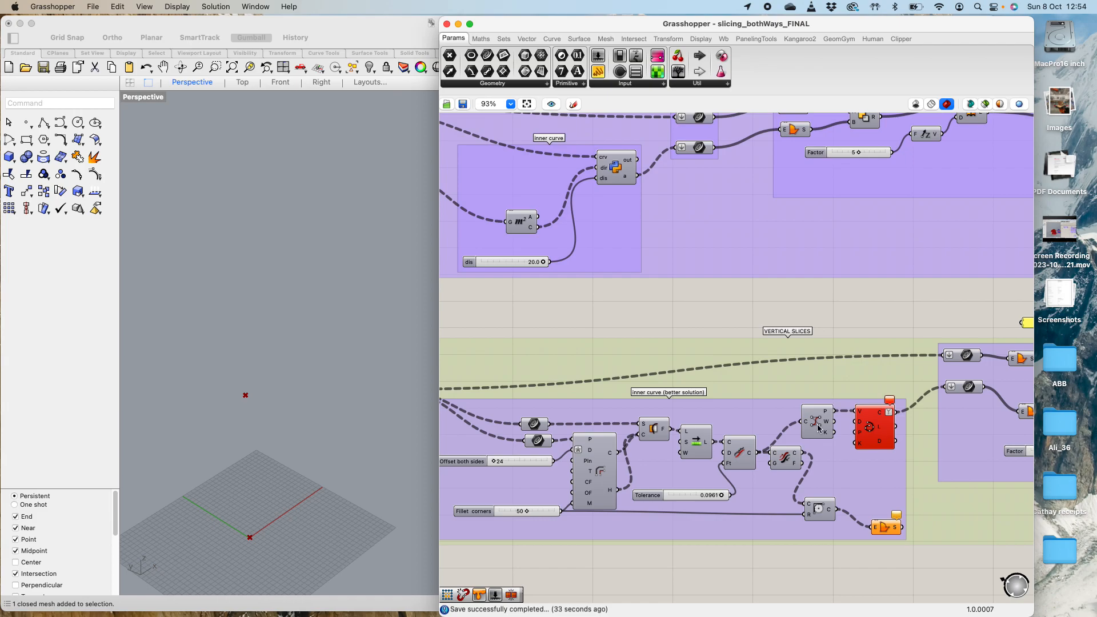
# Step: Connect the input mesh to the Area component in place of the scaled mesh
pyautogui.scroll(-5, 819, 424)
pyautogui.scroll(-9, 620, 462)
pyautogui.scroll(12, 506, 435)
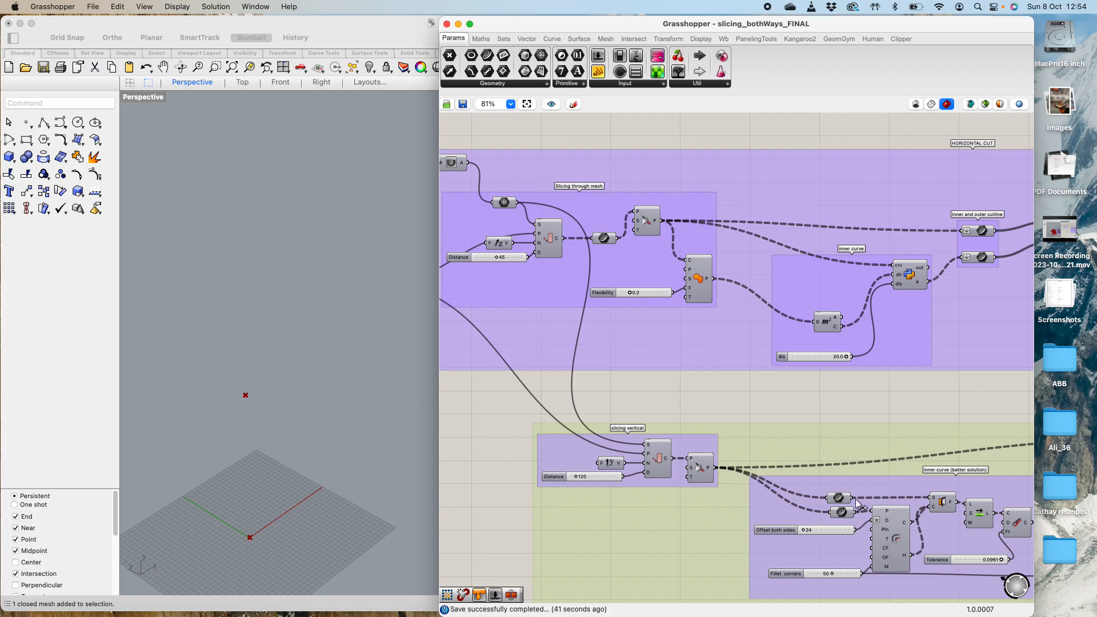
pyautogui.scroll(-1, 844, 507)
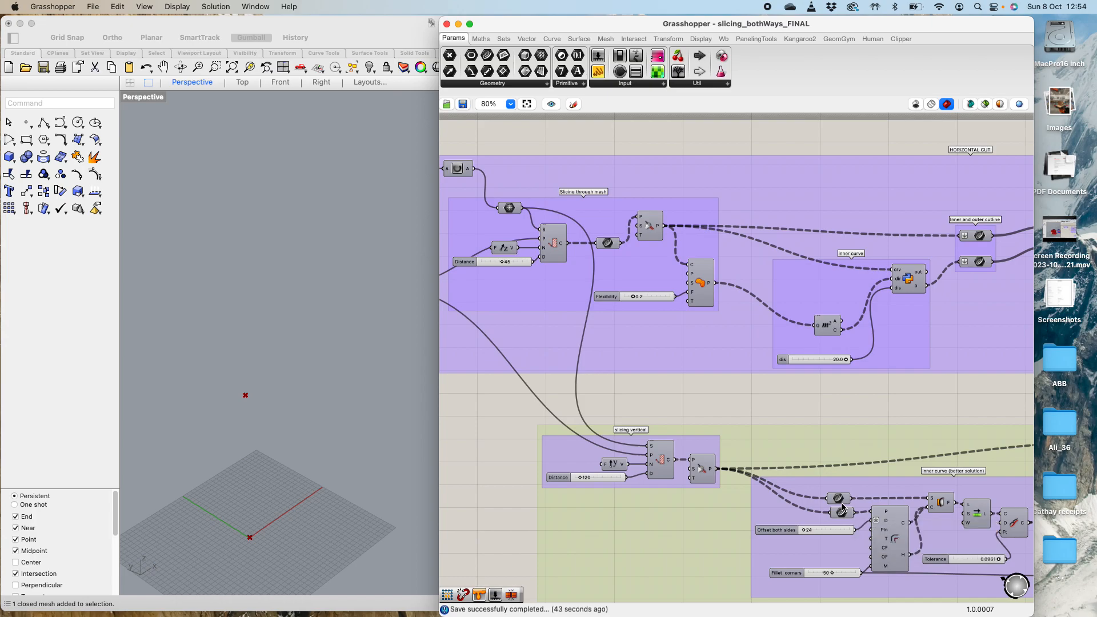
pyautogui.scroll(-3, 842, 507)
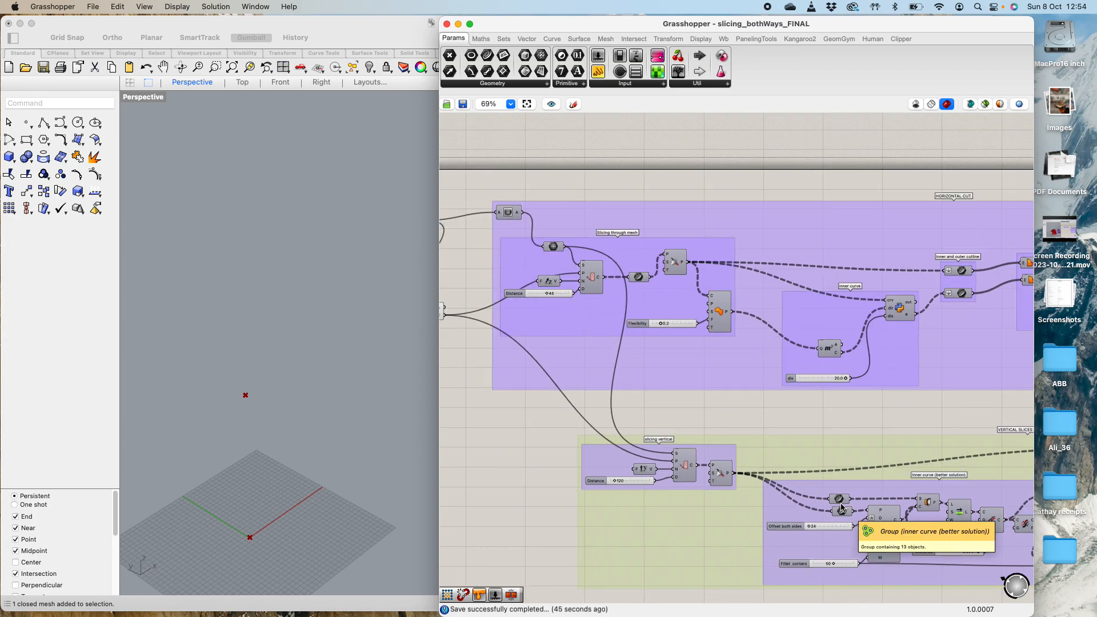
pyautogui.scroll(-2, 841, 508)
pyautogui.scroll(8, 581, 376)
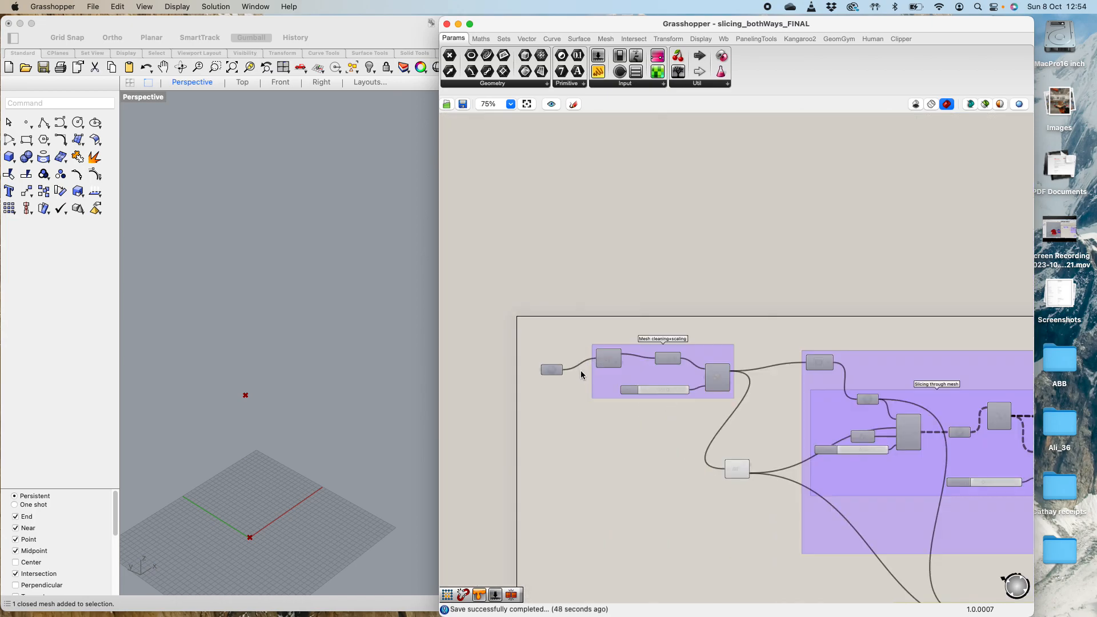
pyautogui.moveTo(549, 369); pyautogui.dragTo(857, 562)
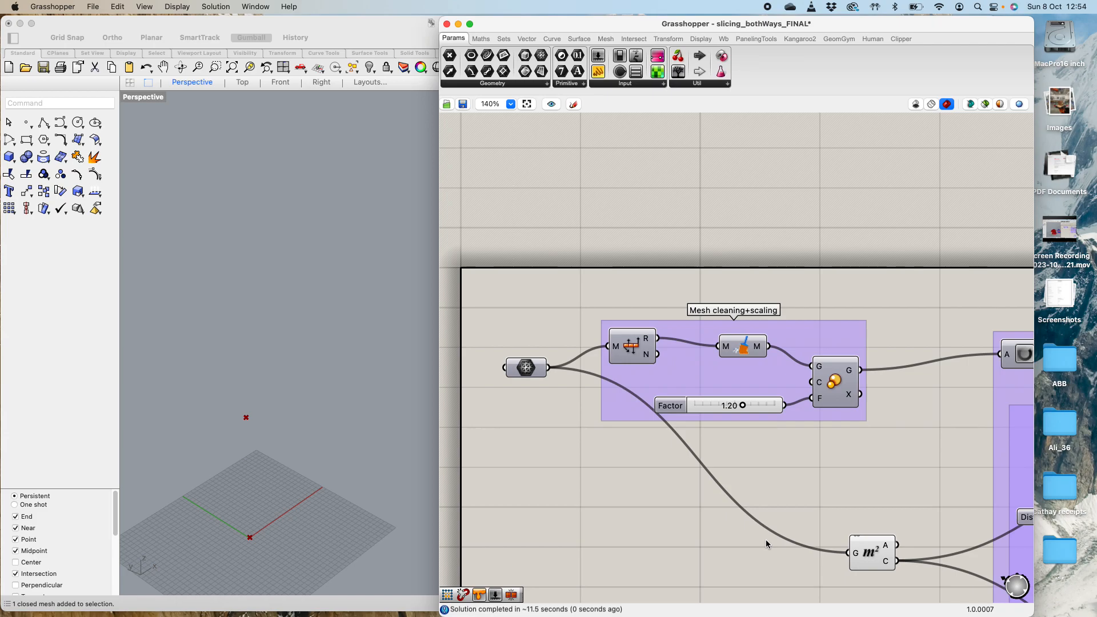
# Step: Check the horizontal cut and vertical slices groups for component errors with the input mesh driving Area
pyautogui.scroll(-2, 766, 540)
pyautogui.scroll(-5, 765, 535)
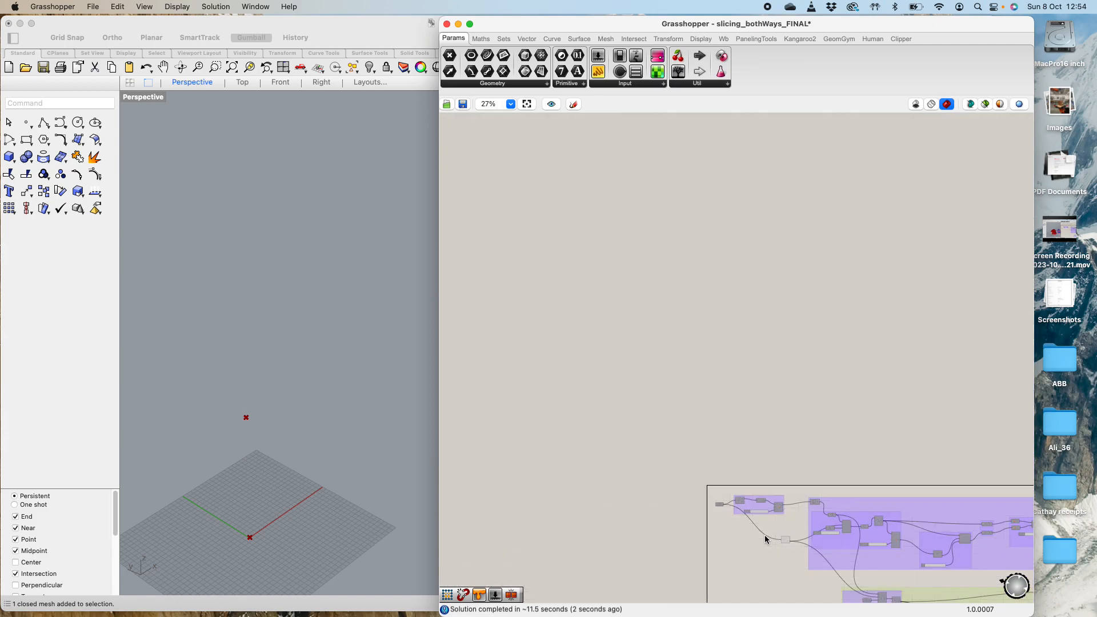
pyautogui.moveTo(946, 580); pyautogui.dragTo(807, 429, button='right')
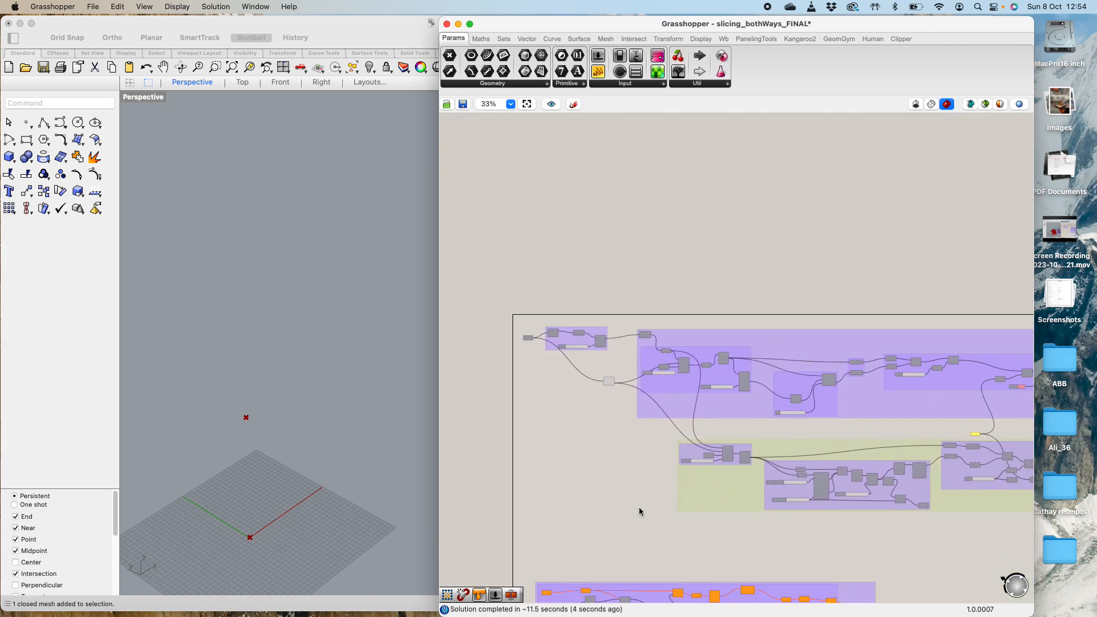
pyautogui.scroll(3, 719, 442)
pyautogui.scroll(-5, 718, 440)
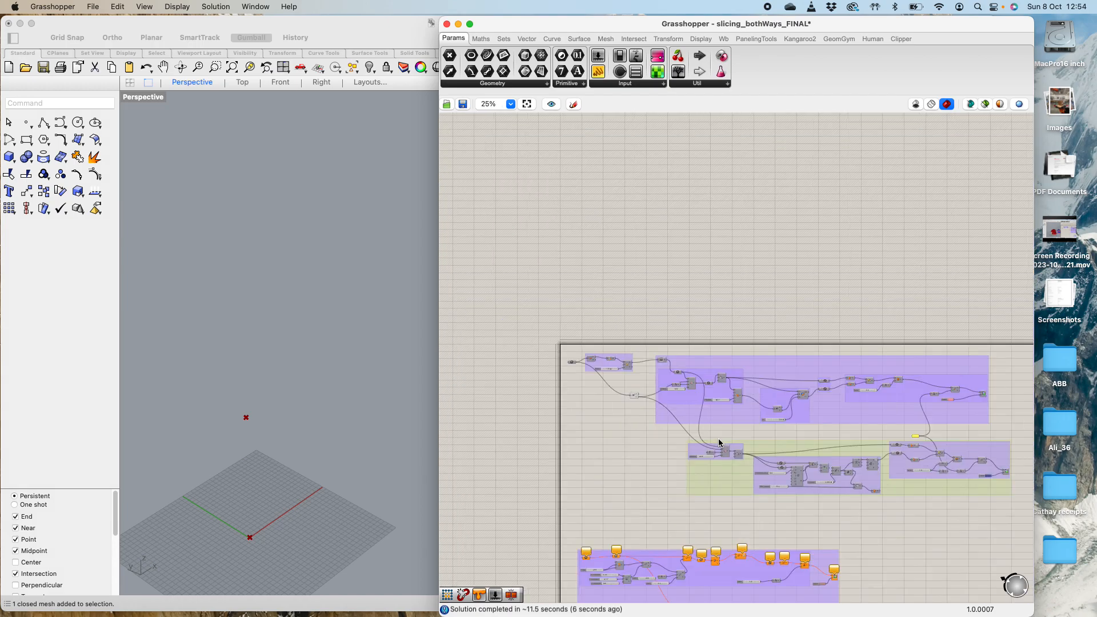
pyautogui.scroll(4, 721, 435)
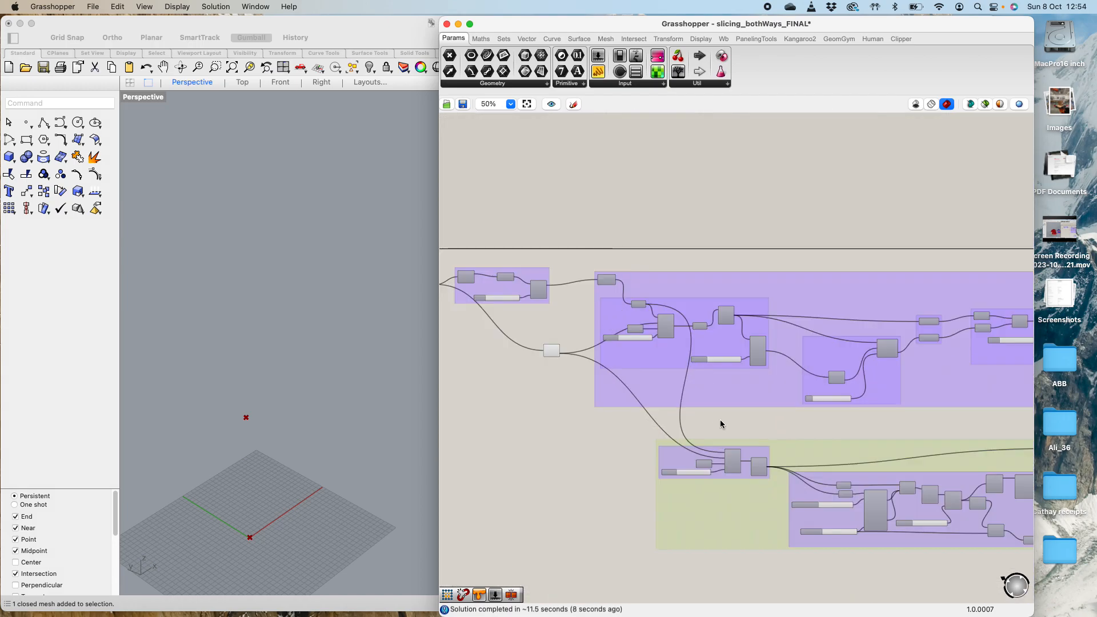
pyautogui.scroll(3, 722, 425)
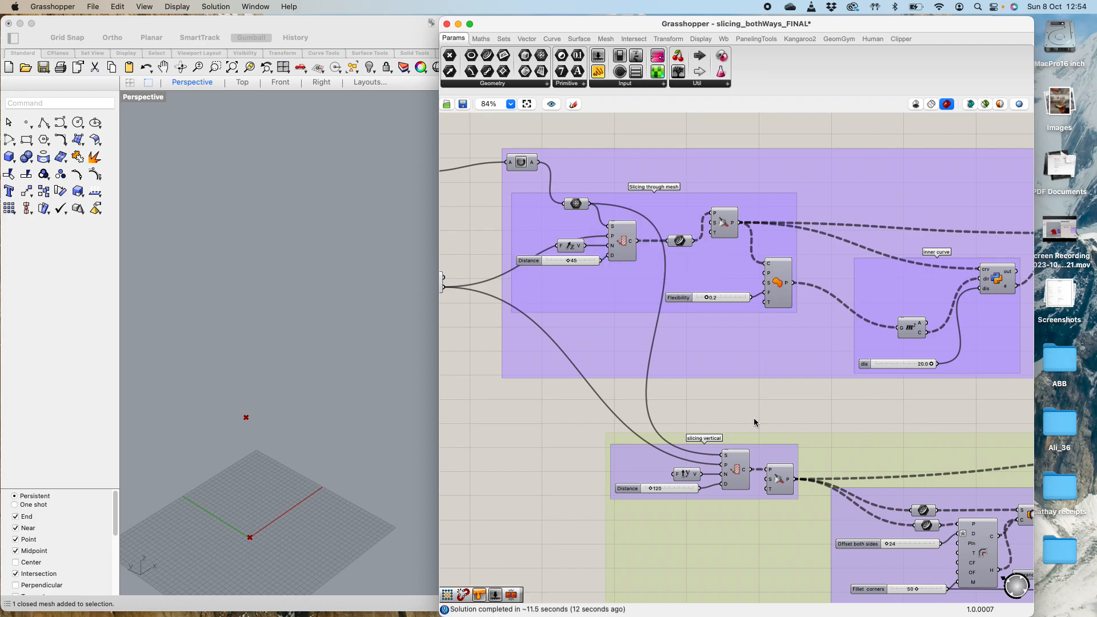
pyautogui.scroll(-5, 773, 440)
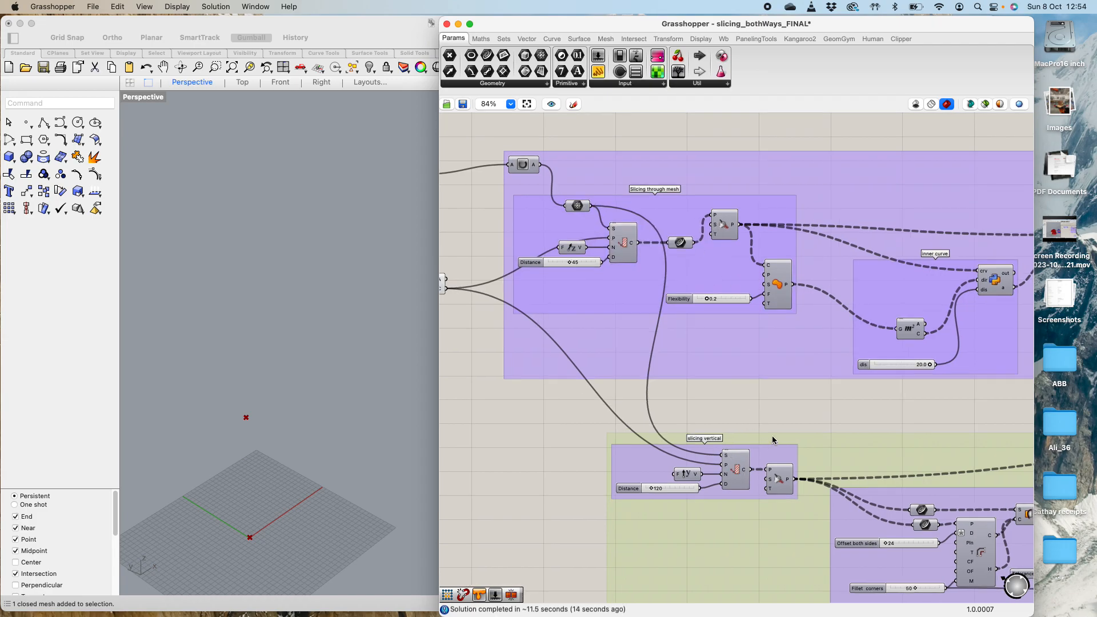
pyautogui.scroll(1, 773, 440)
# Step: Reconnect the scaled mesh to the Area component in place of the input mesh
pyautogui.moveTo(639, 426); pyautogui.dragTo(702, 491, button='right')
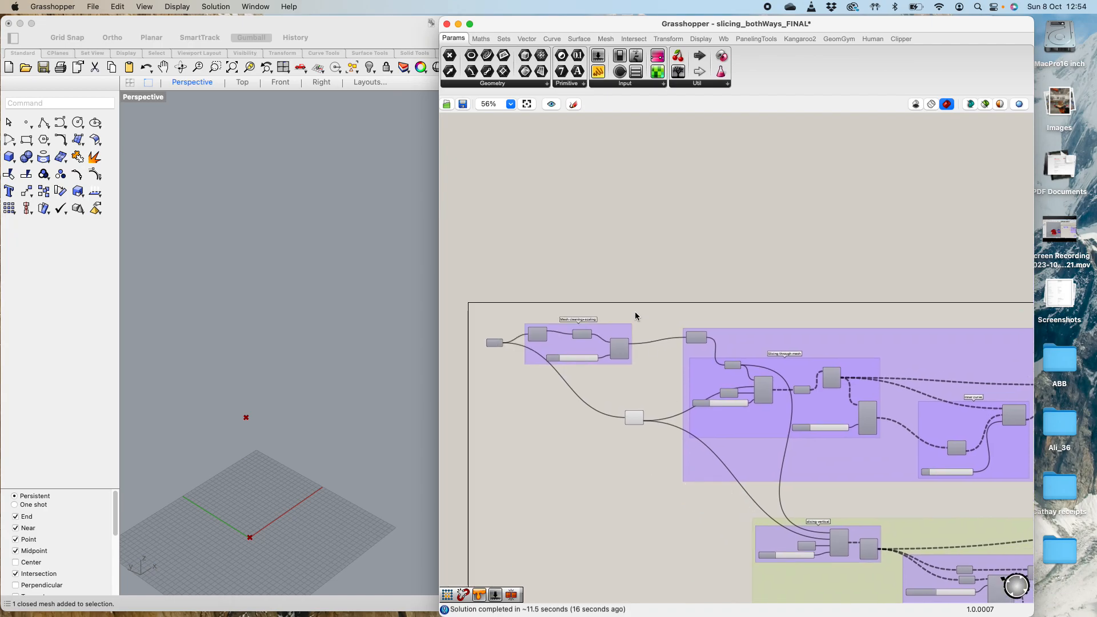
pyautogui.scroll(-1, 667, 353)
pyautogui.scroll(5, 666, 352)
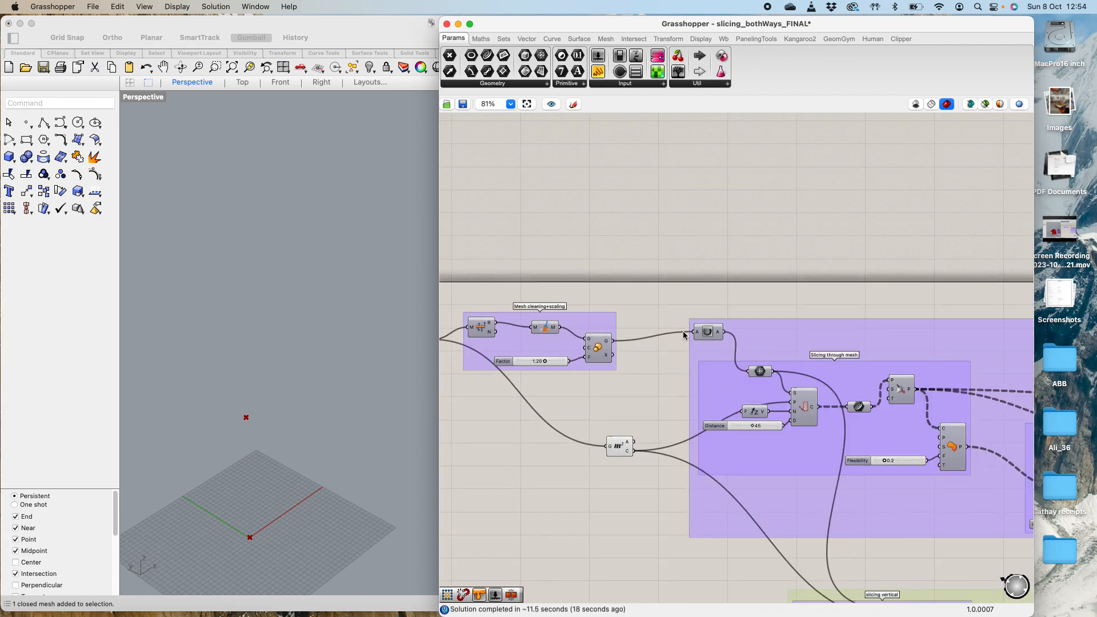
pyautogui.moveTo(613, 341); pyautogui.dragTo(609, 445)
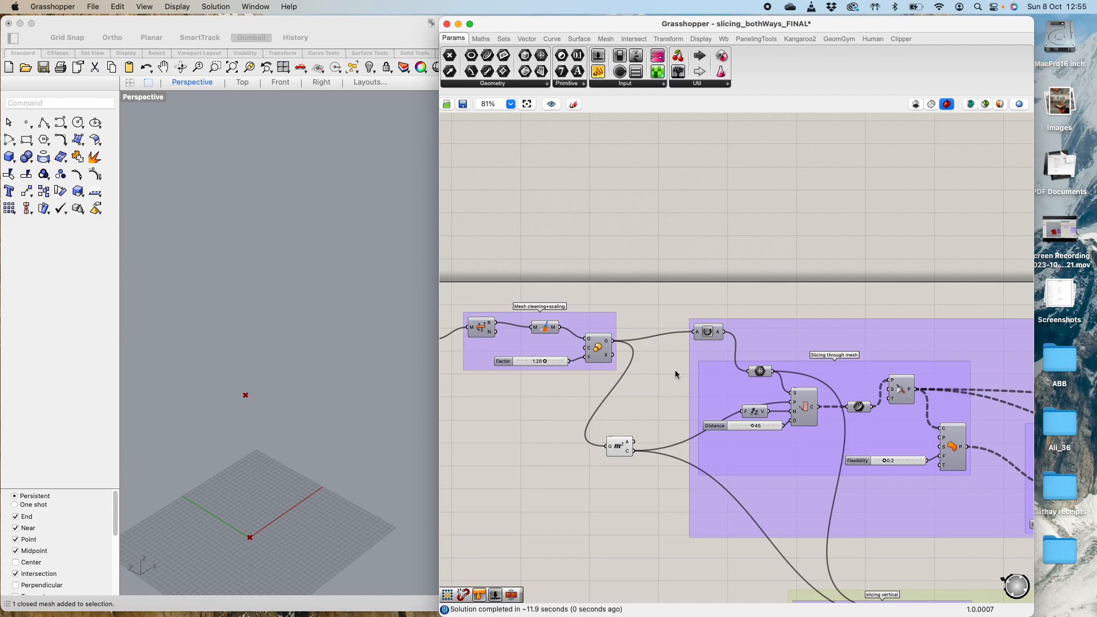
# Step: Inspect the failing Interpolate component, and set the Distance slider in the slicing vertical group to 140
pyautogui.scroll(-5, 675, 369)
pyautogui.scroll(-4, 674, 366)
pyautogui.scroll(10, 854, 442)
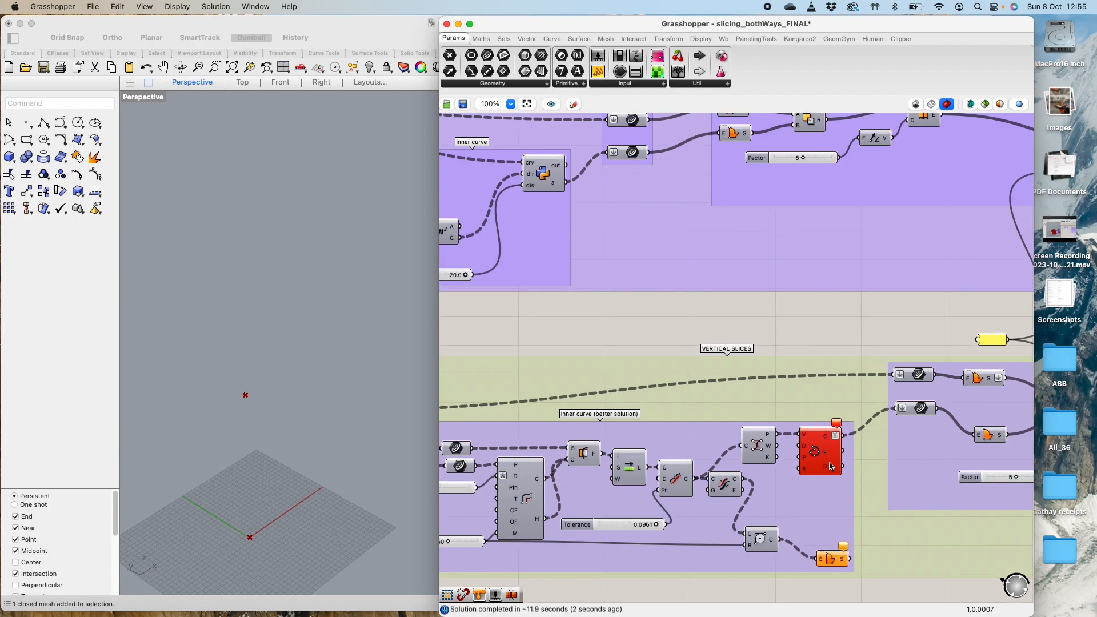
pyautogui.moveTo(818, 455)
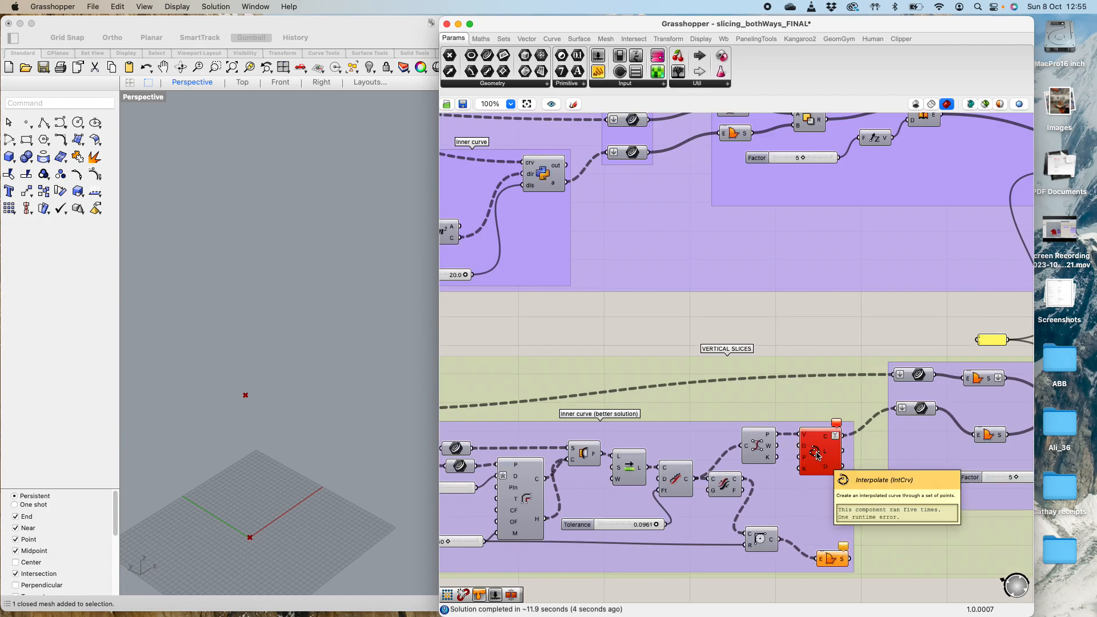
pyautogui.scroll(-4, 818, 455)
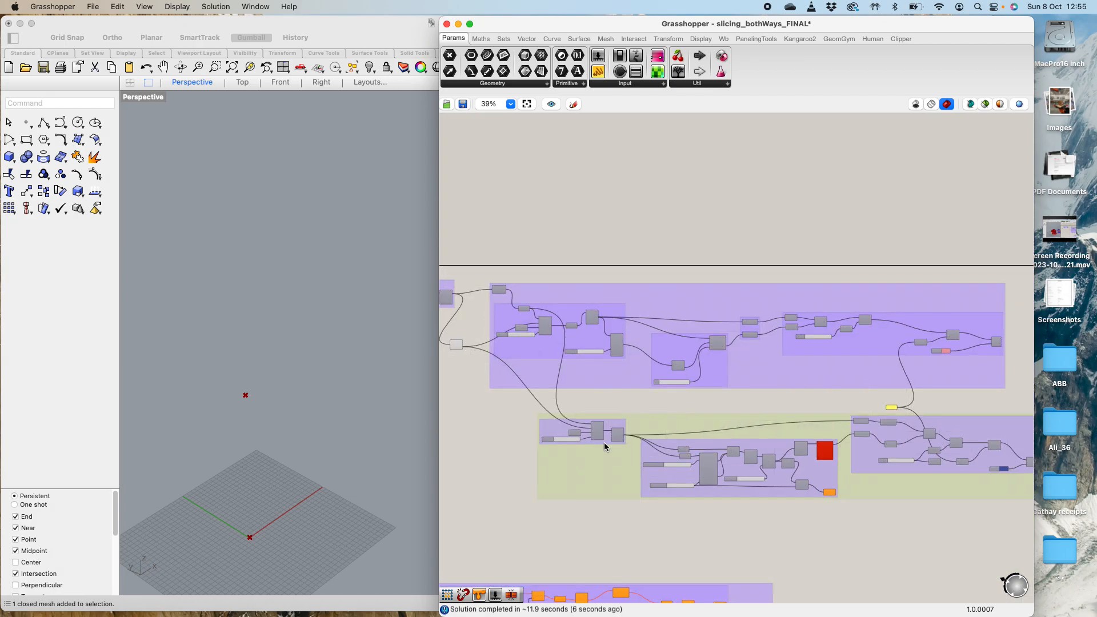
pyautogui.scroll(3, 582, 442)
pyautogui.doubleClick(494, 438)
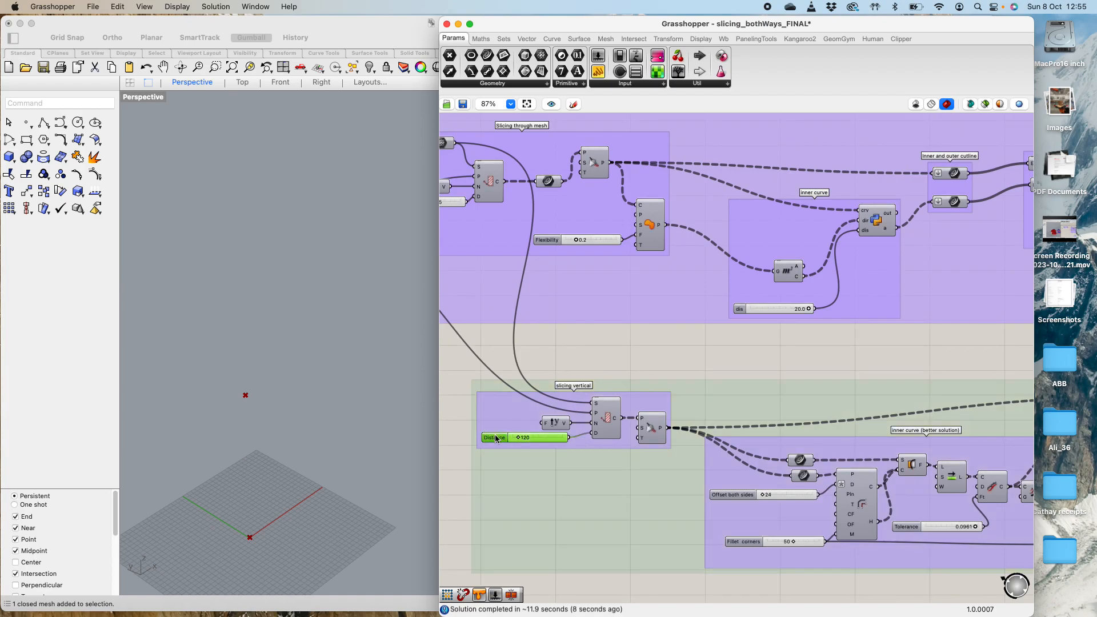
pyautogui.doubleClick(444, 547)
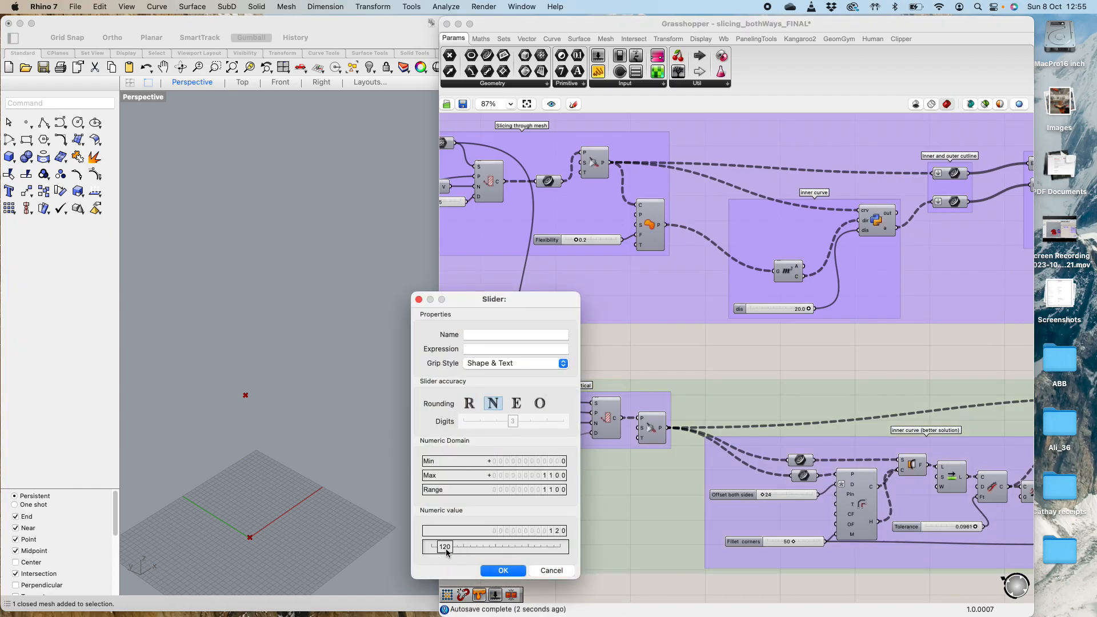
pyautogui.write('140')
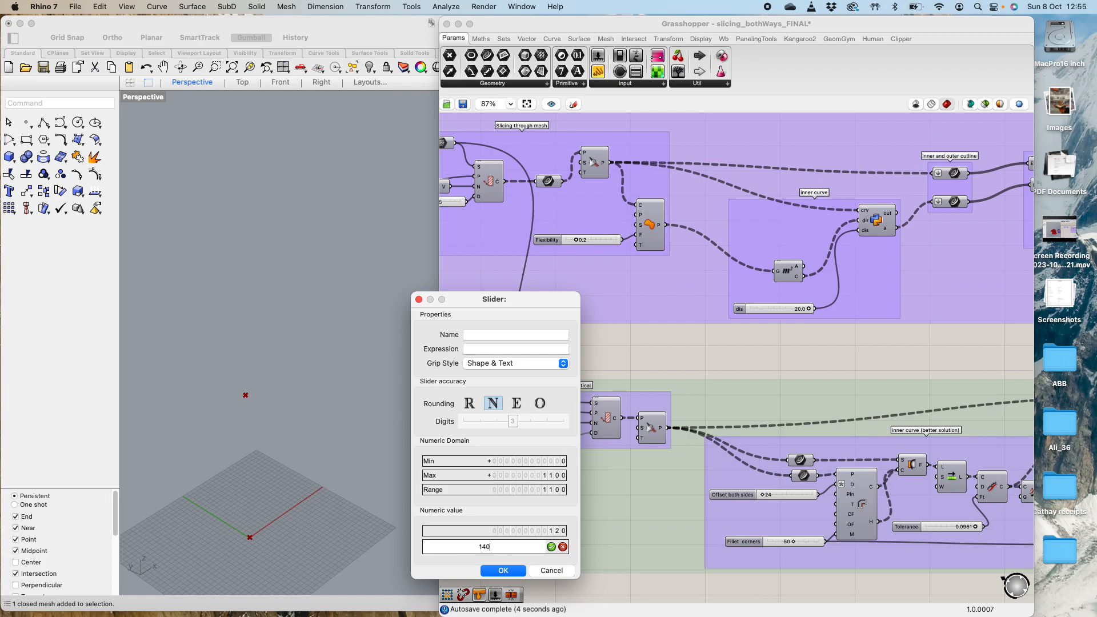
pyautogui.click(551, 547)
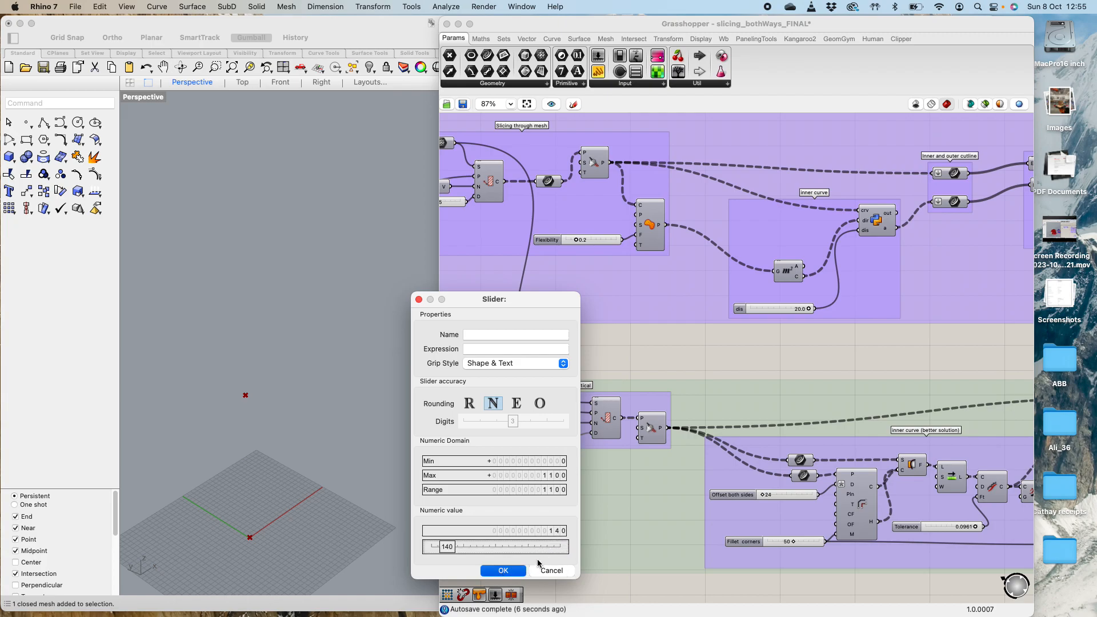
pyautogui.click(632, 549)
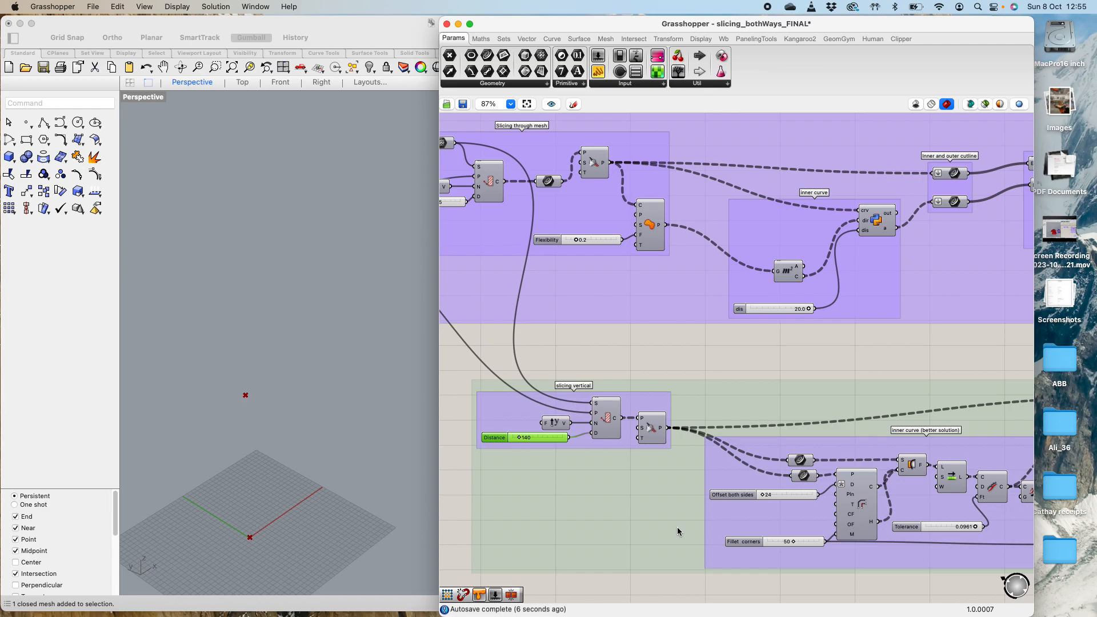
# Step: Deselect the Distance slider, check the vertical slices components, and save the definition
pyautogui.scroll(-5, 679, 530)
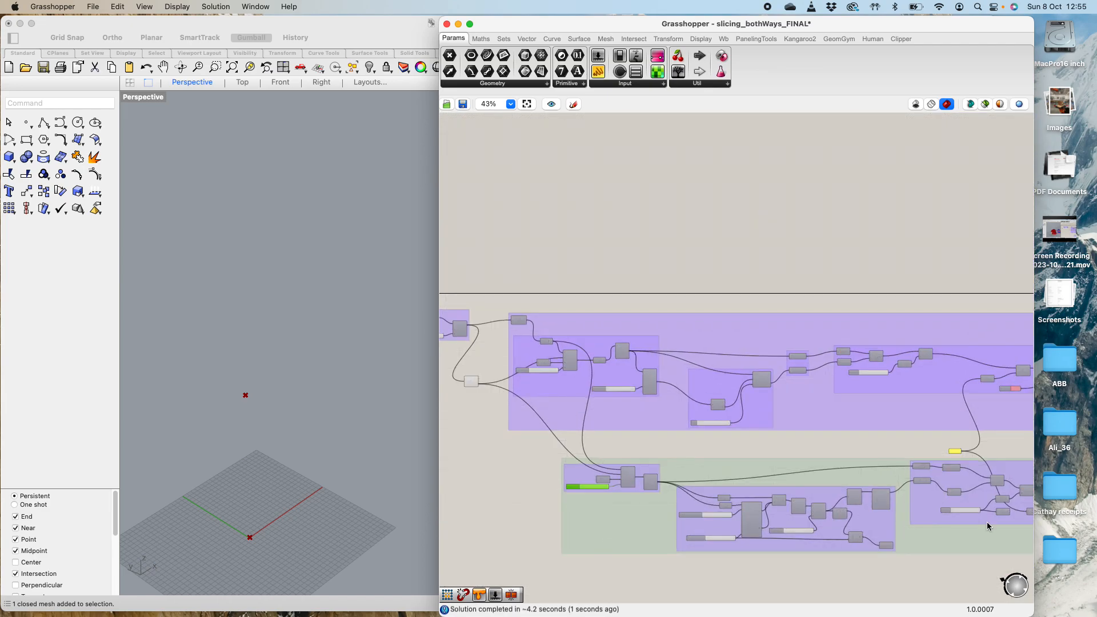
pyautogui.scroll(-3, 798, 462)
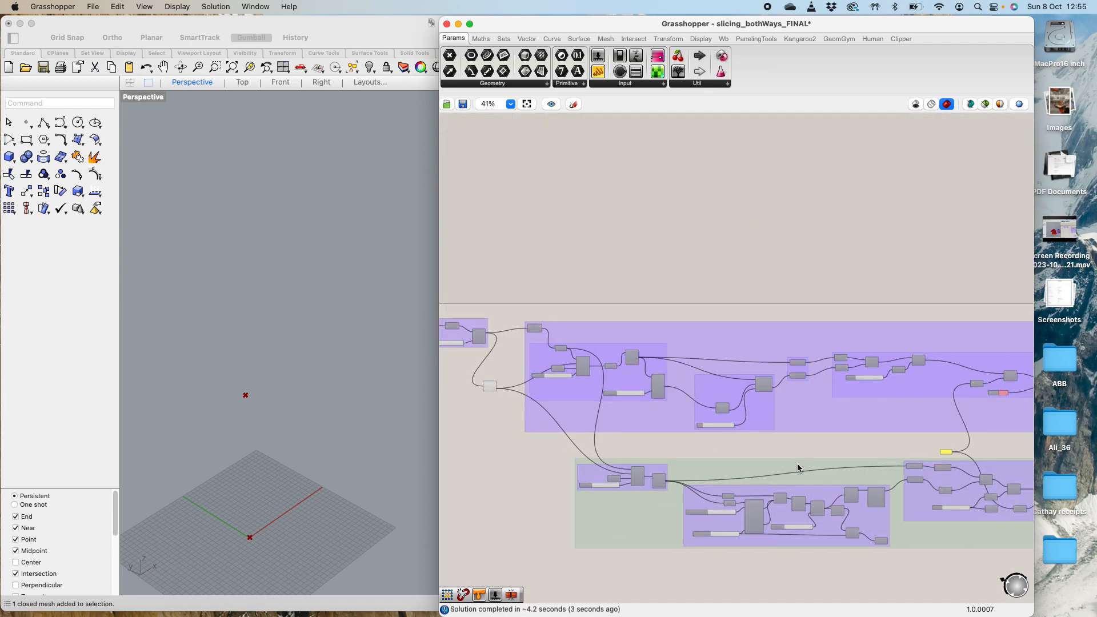
pyautogui.click(462, 104)
pyautogui.scroll(1, 805, 392)
pyautogui.scroll(8, 884, 465)
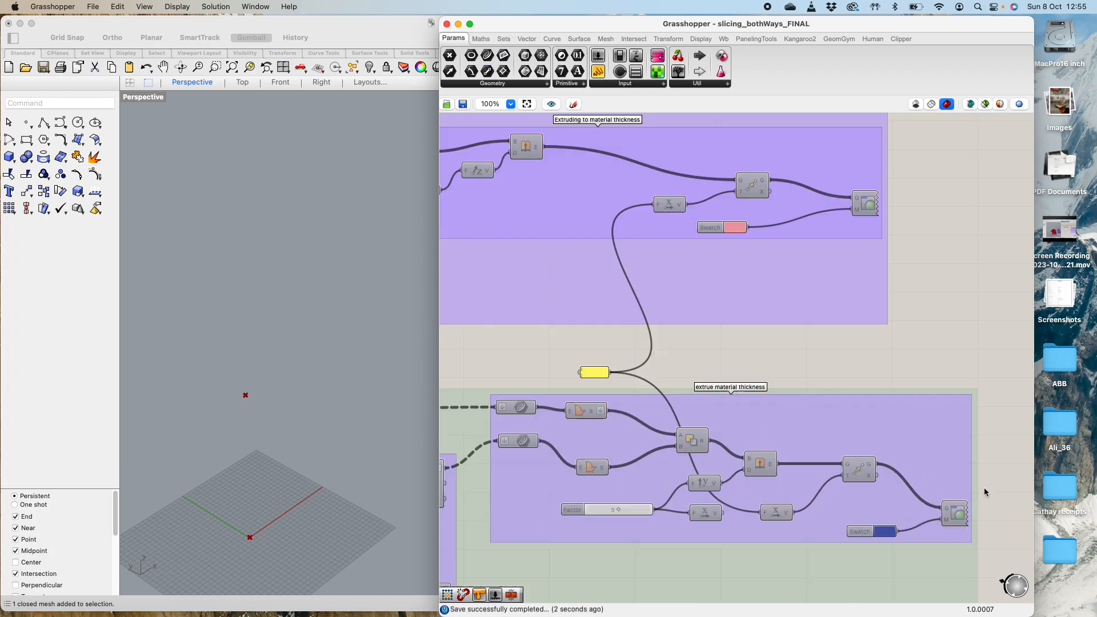
# Step: Enable the preview of the final Custom Preview component in the vertical slices group and inspect the blue-swatch slices in the viewport
pyautogui.press('space')
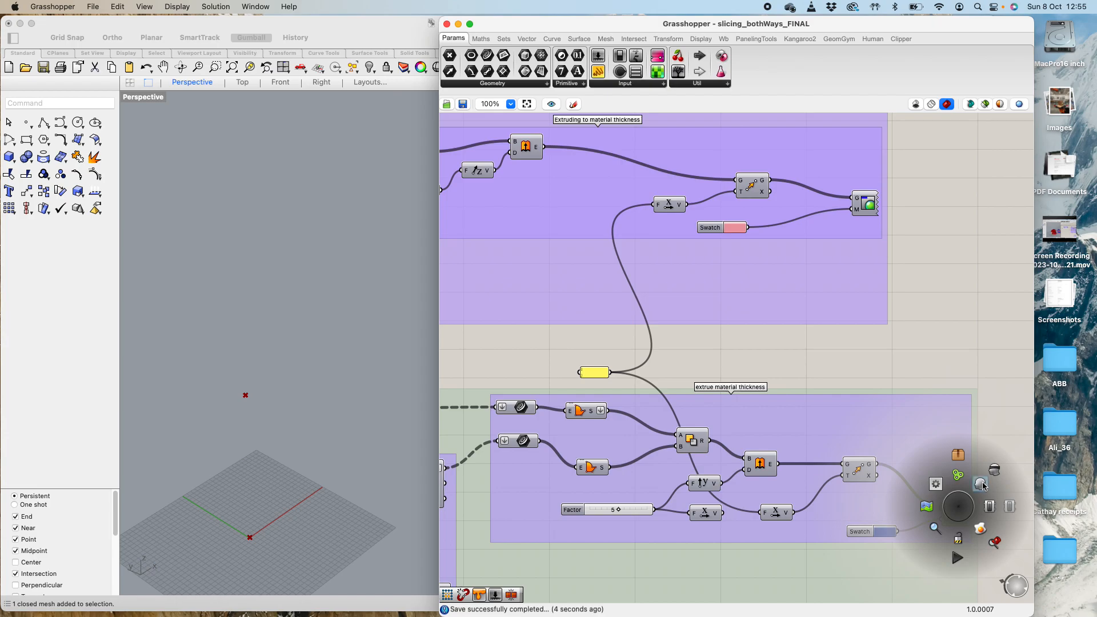
pyautogui.click(981, 485)
pyautogui.scroll(4, 342, 383)
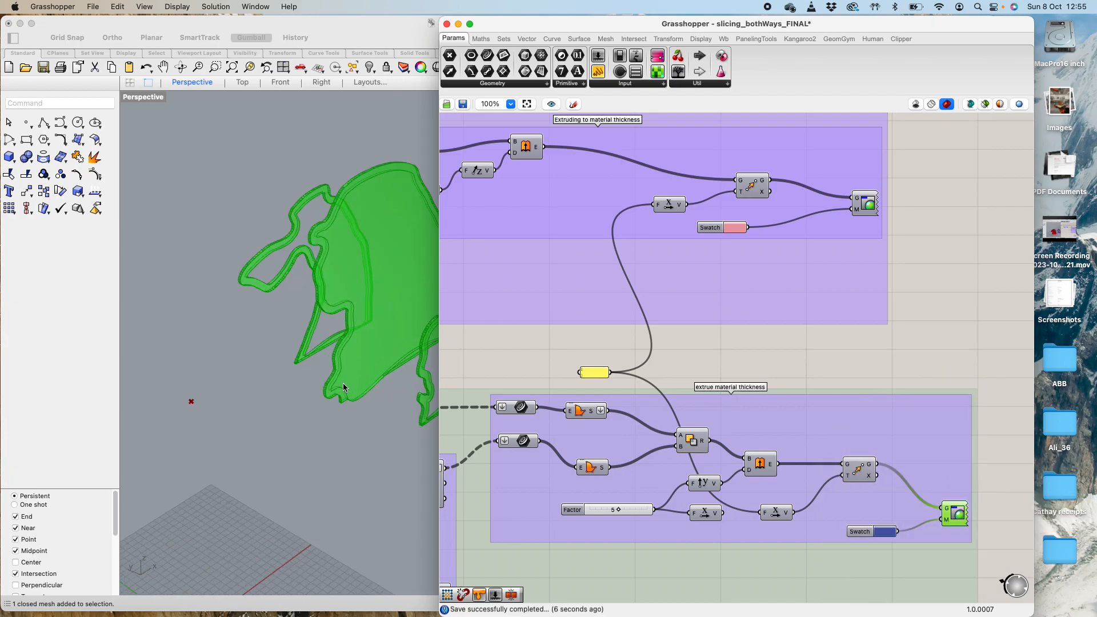
pyautogui.scroll(2, 678, 523)
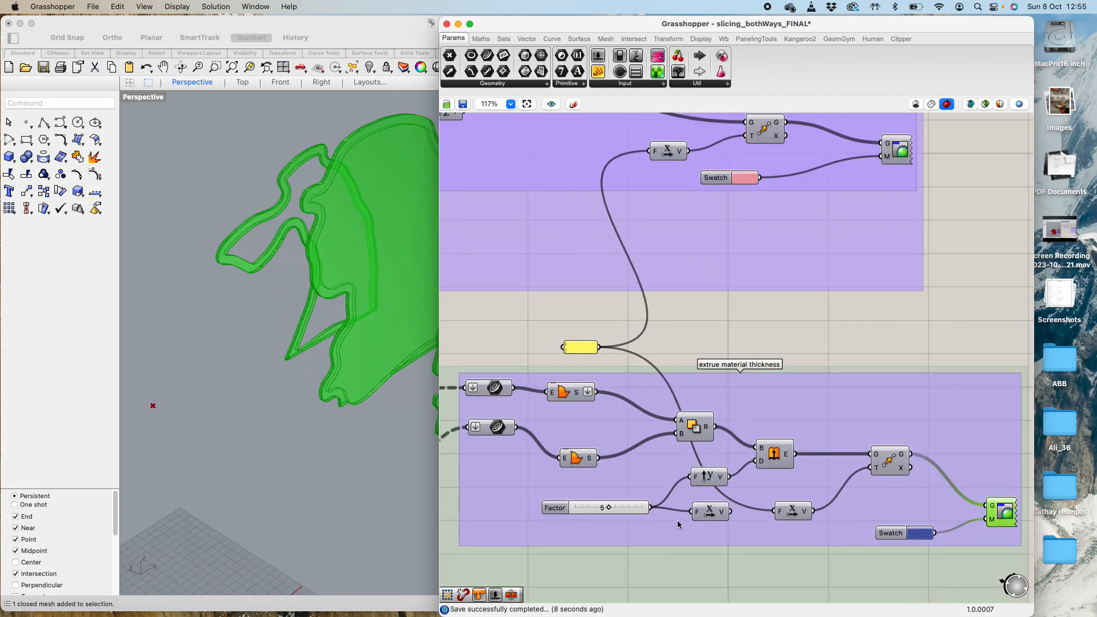
# Step: Check the settings of the Offset both sides slider in the vertical inner curve group without changing them
pyautogui.scroll(-8, 693, 534)
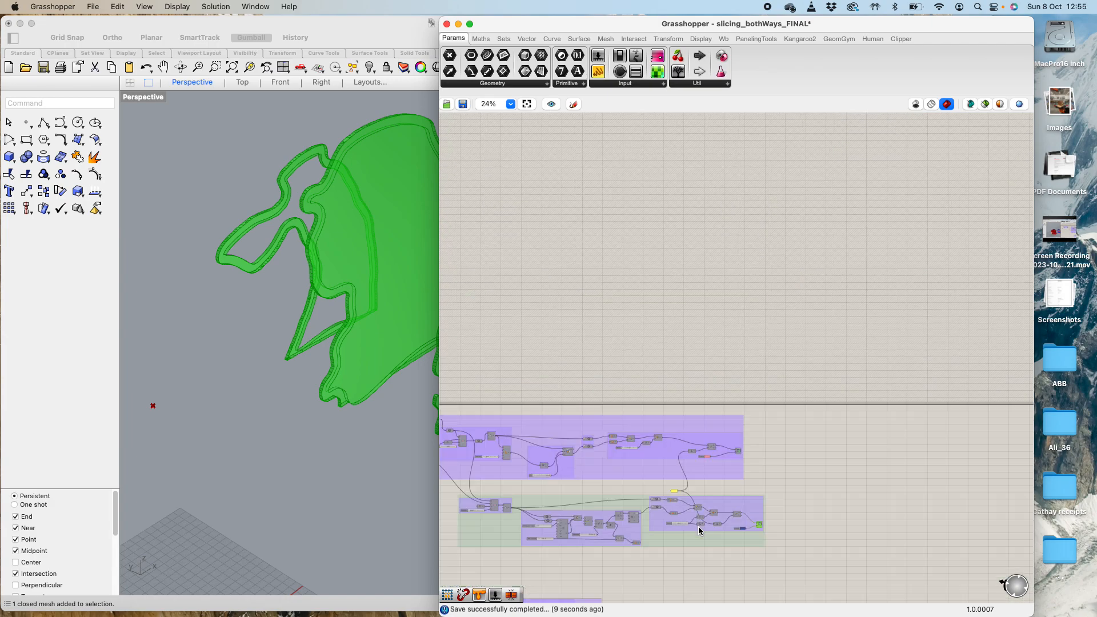
pyautogui.scroll(6, 524, 534)
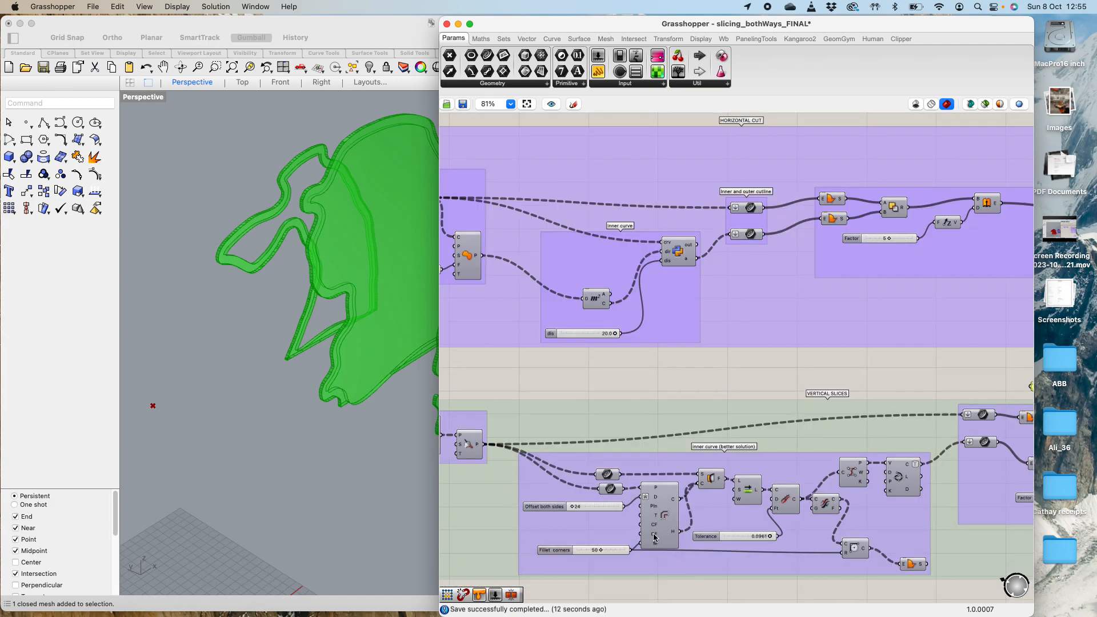
pyautogui.doubleClick(540, 509)
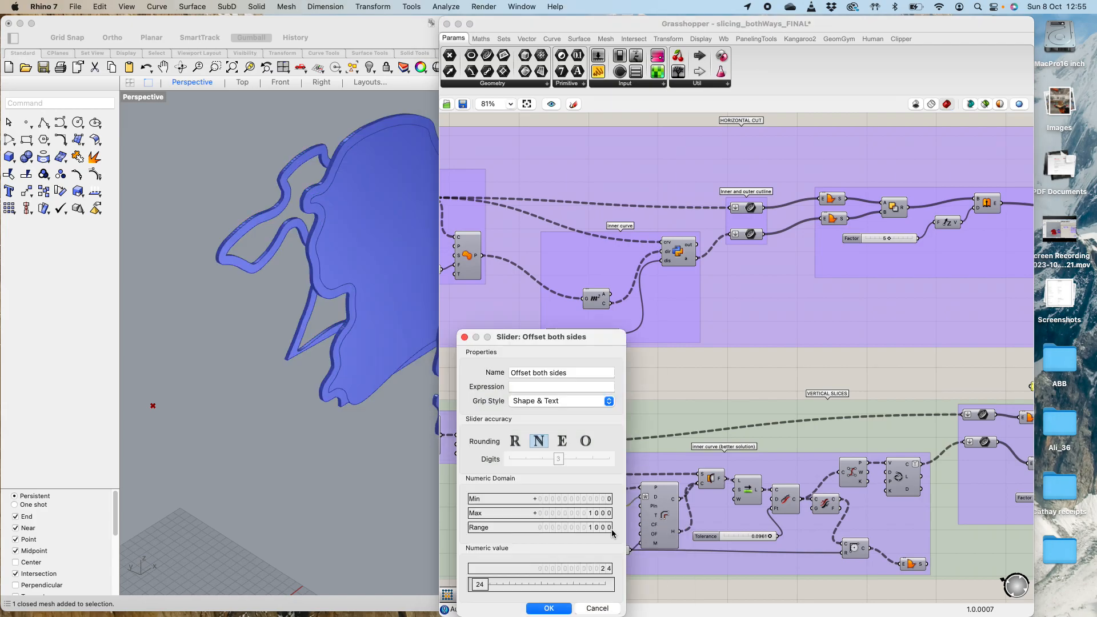
pyautogui.click(595, 609)
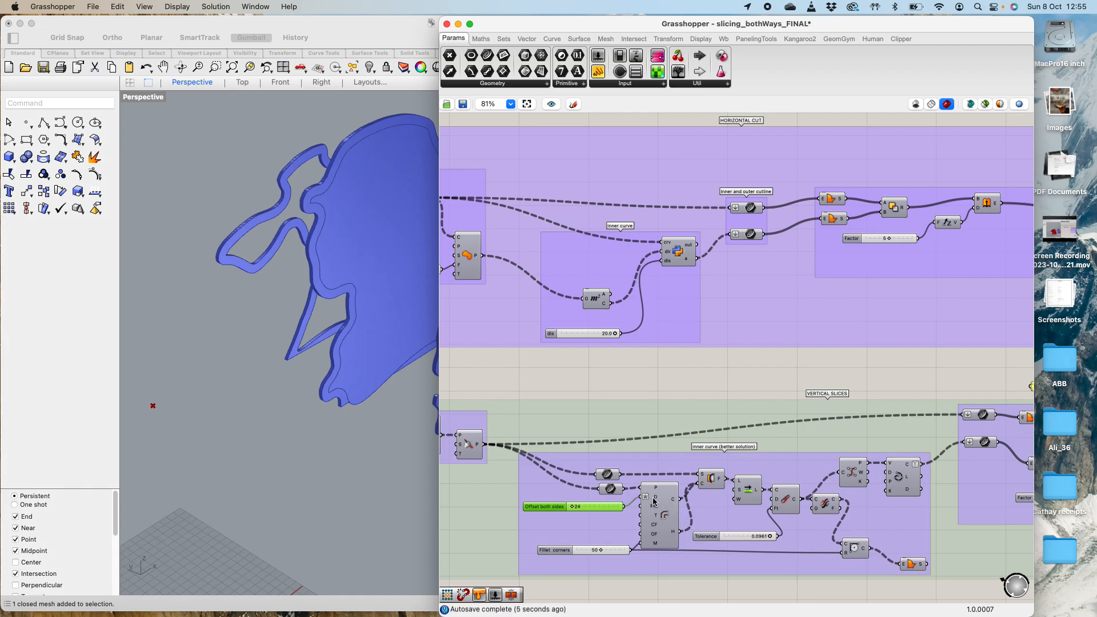
# Step: Examine the expression on the D input of the vertical inner curve's offset component in the Expression Designer, leaving it as is
pyautogui.moveTo(648, 499)
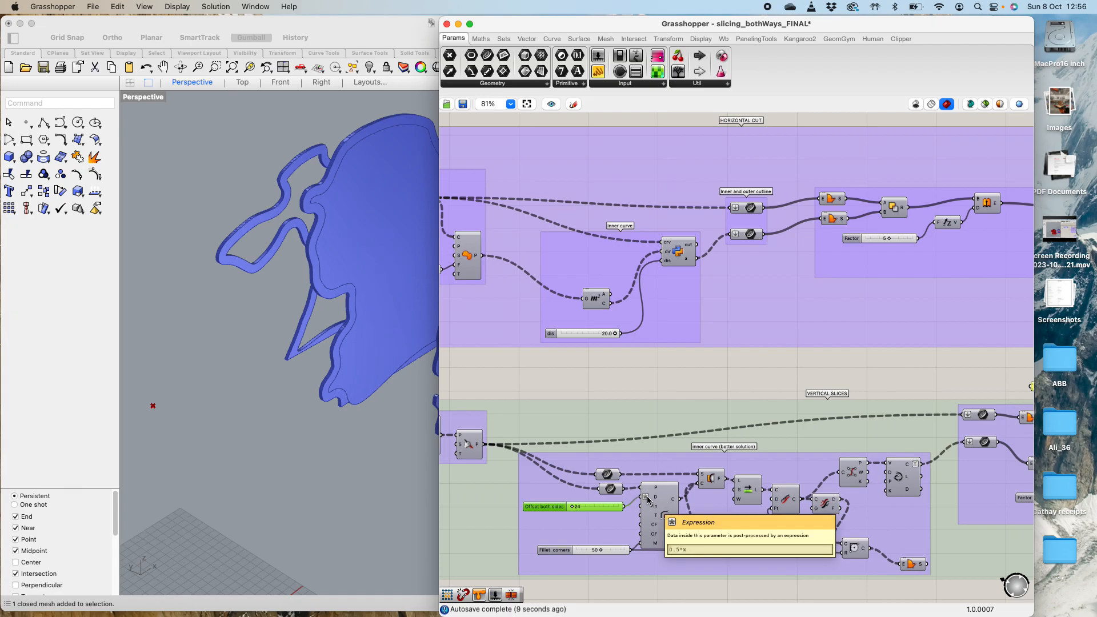
pyautogui.scroll(5, 647, 500)
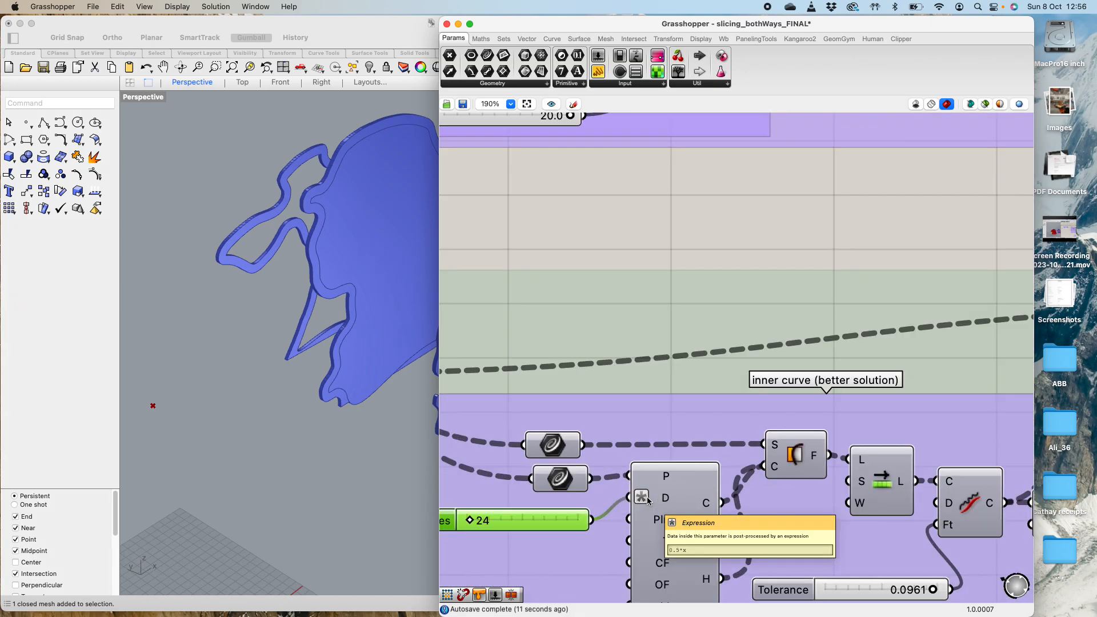
pyautogui.scroll(-2, 647, 500)
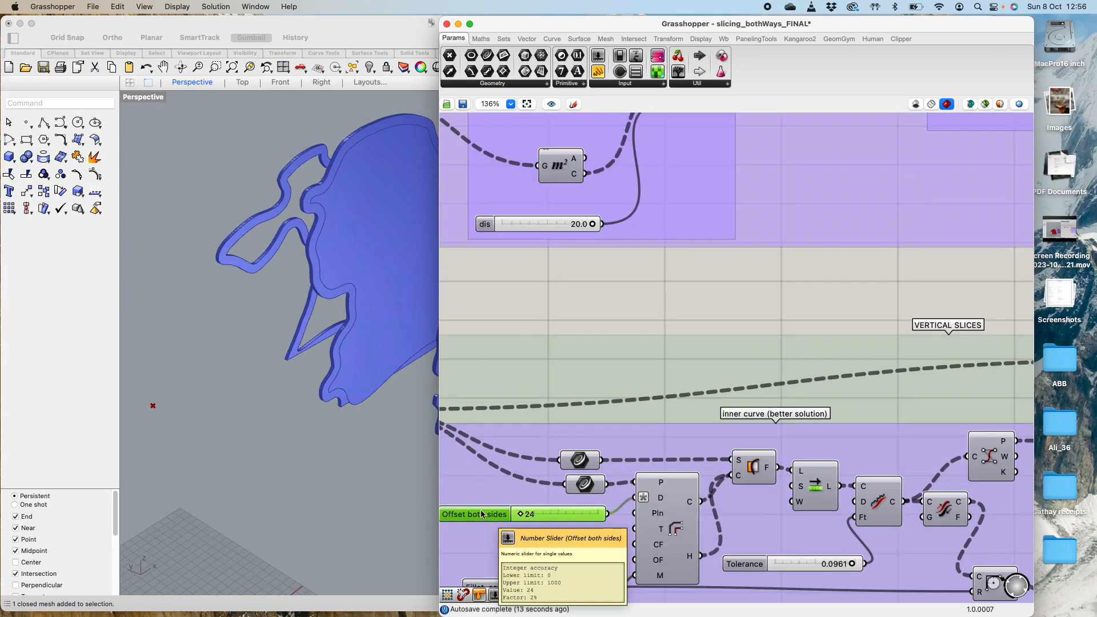
pyautogui.rightClick(644, 500)
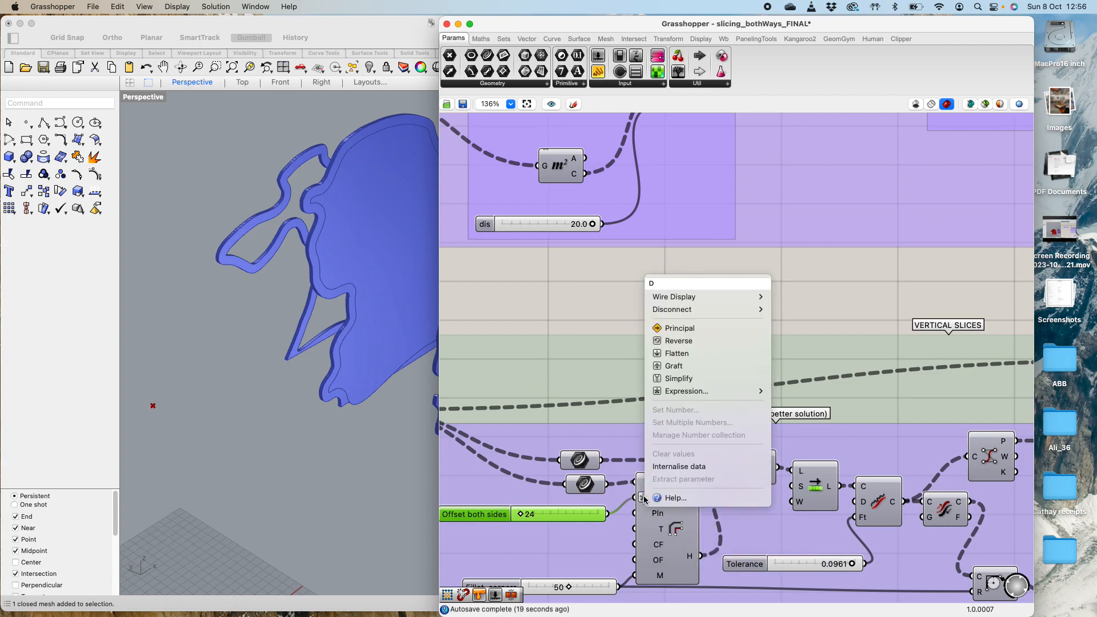
pyautogui.moveTo(676, 393)
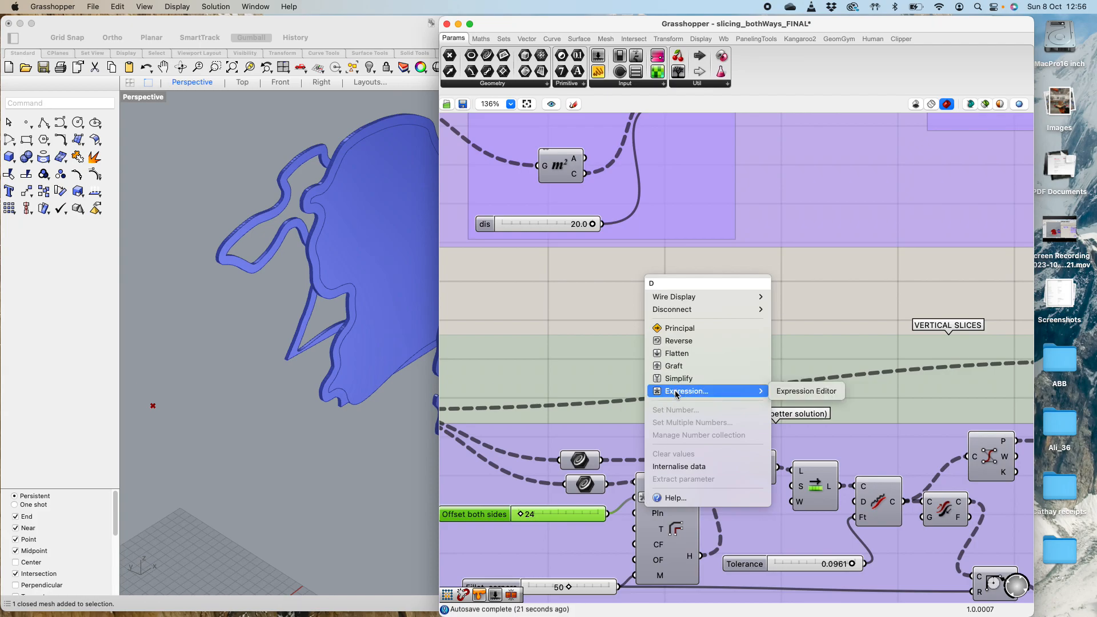
pyautogui.click(792, 391)
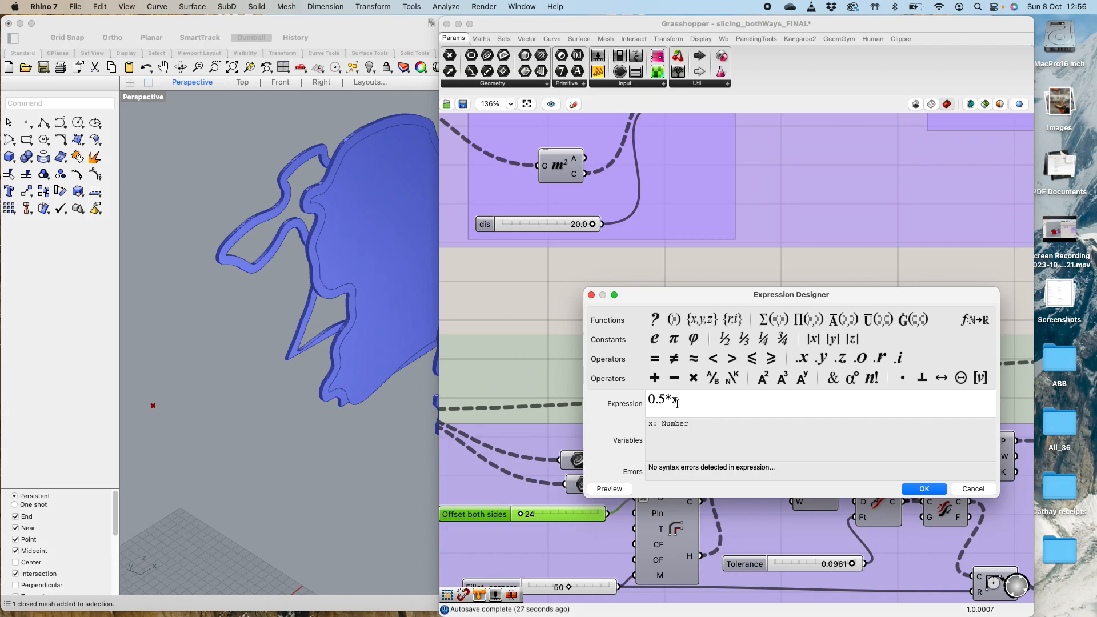
pyautogui.moveTo(676, 402); pyautogui.dragTo(643, 401)
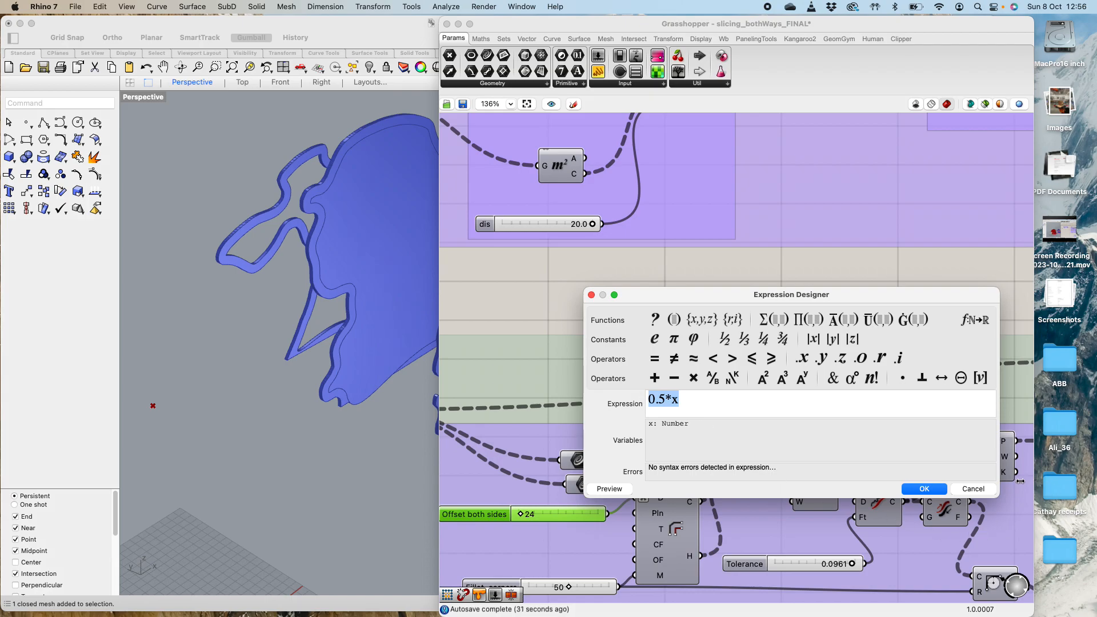
pyautogui.click(973, 488)
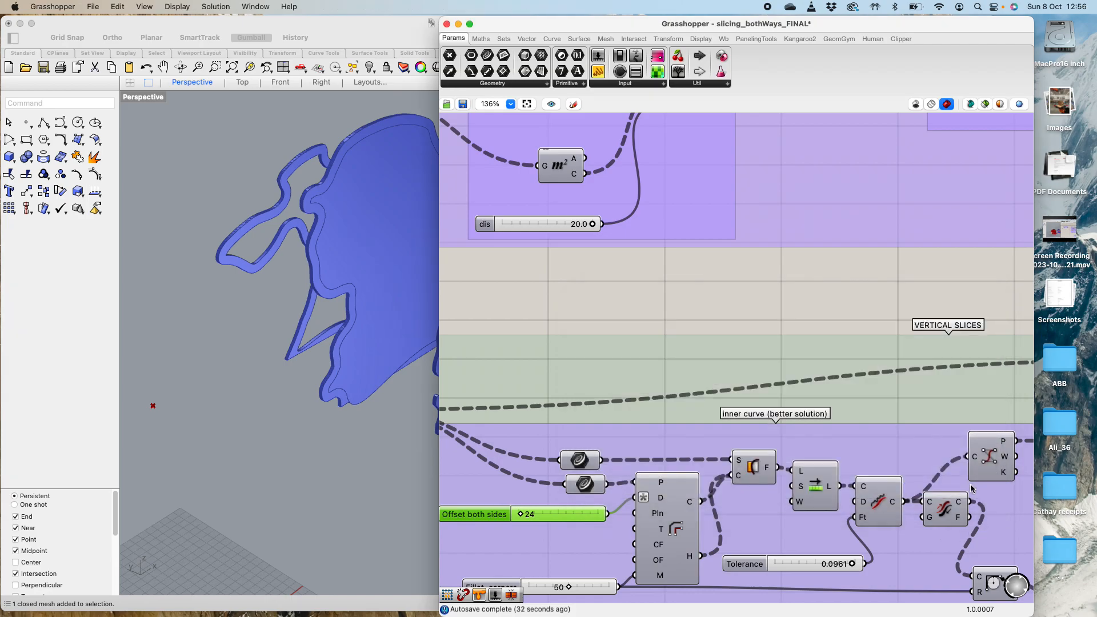
# Step: Set the Offset both sides slider to 50 and inspect the resulting vertical slices in the viewport
pyautogui.doubleClick(491, 516)
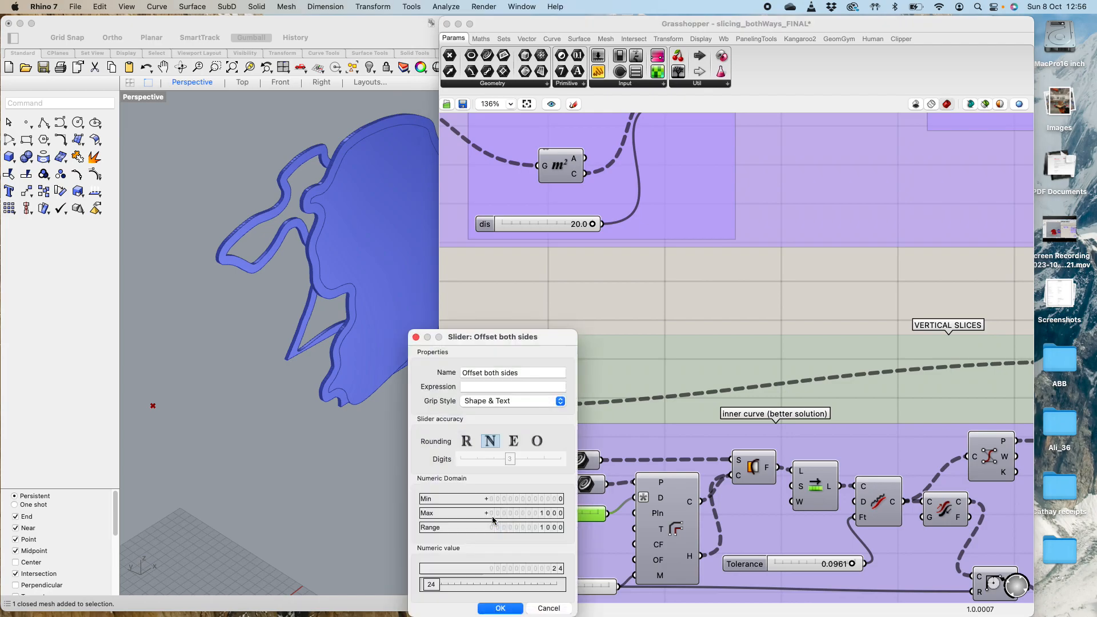
pyautogui.doubleClick(434, 585)
pyautogui.write('50')
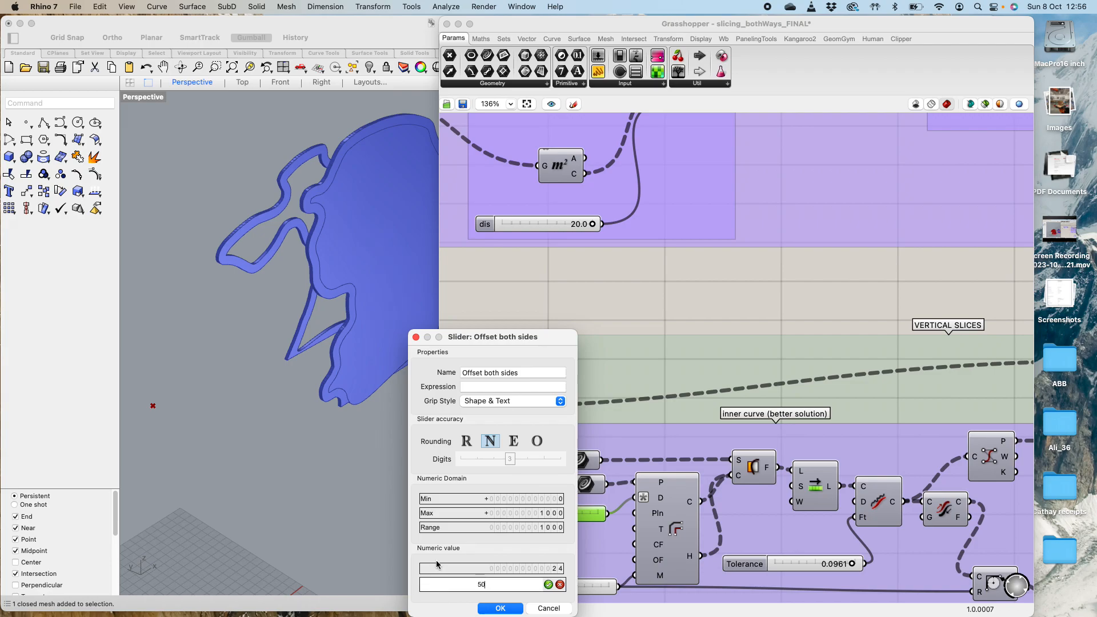
pyautogui.click(548, 585)
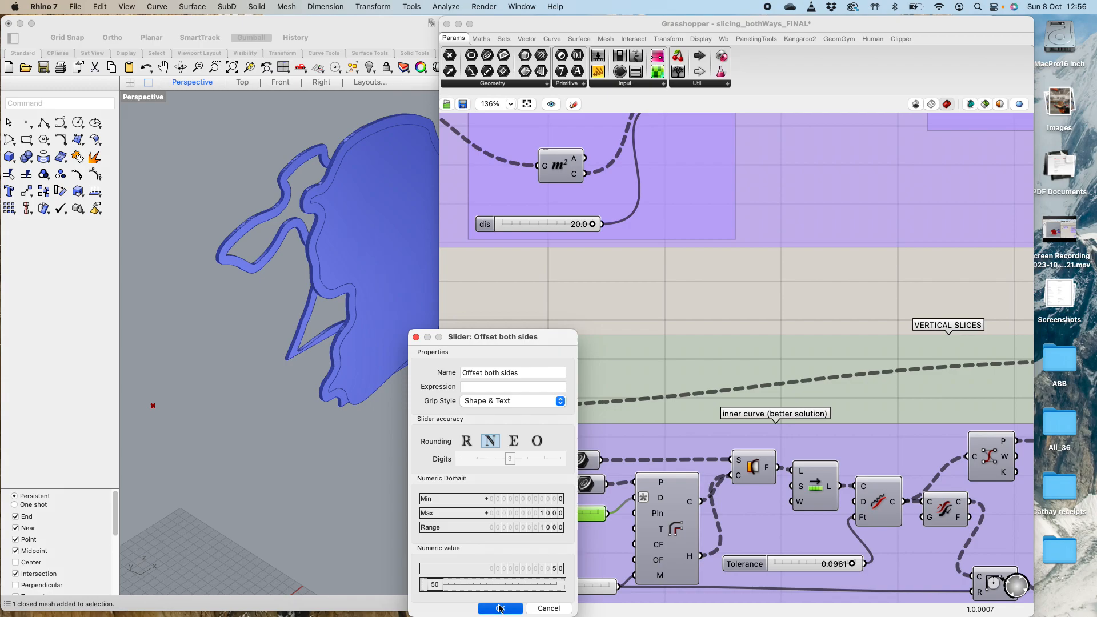
pyautogui.click(500, 608)
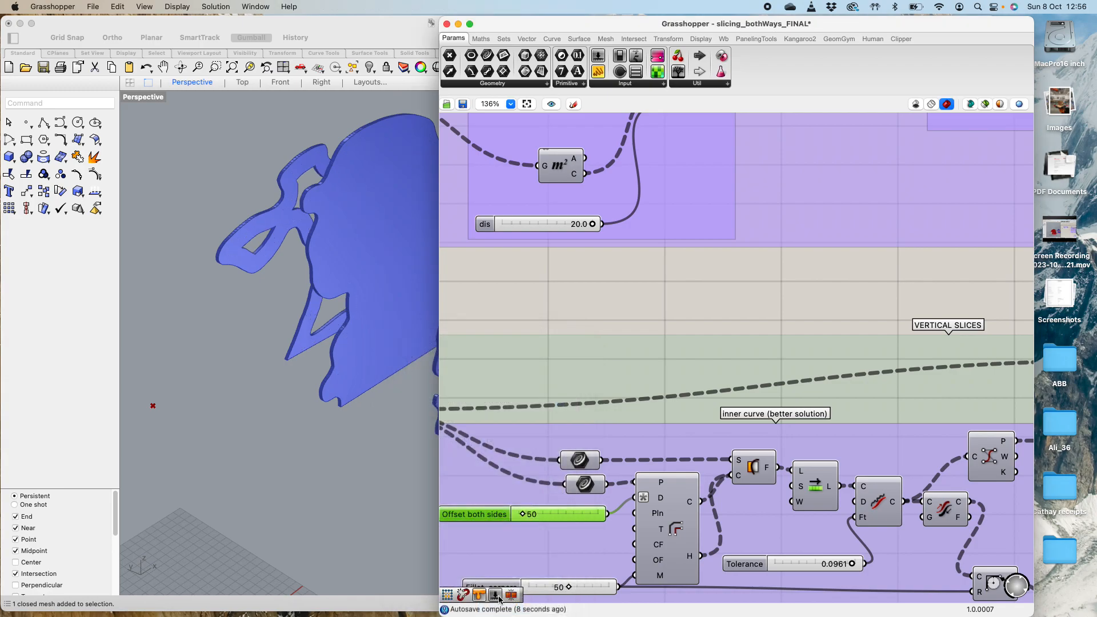
pyautogui.scroll(-5, 341, 301)
pyautogui.scroll(2, 342, 302)
pyautogui.scroll(4, 371, 268)
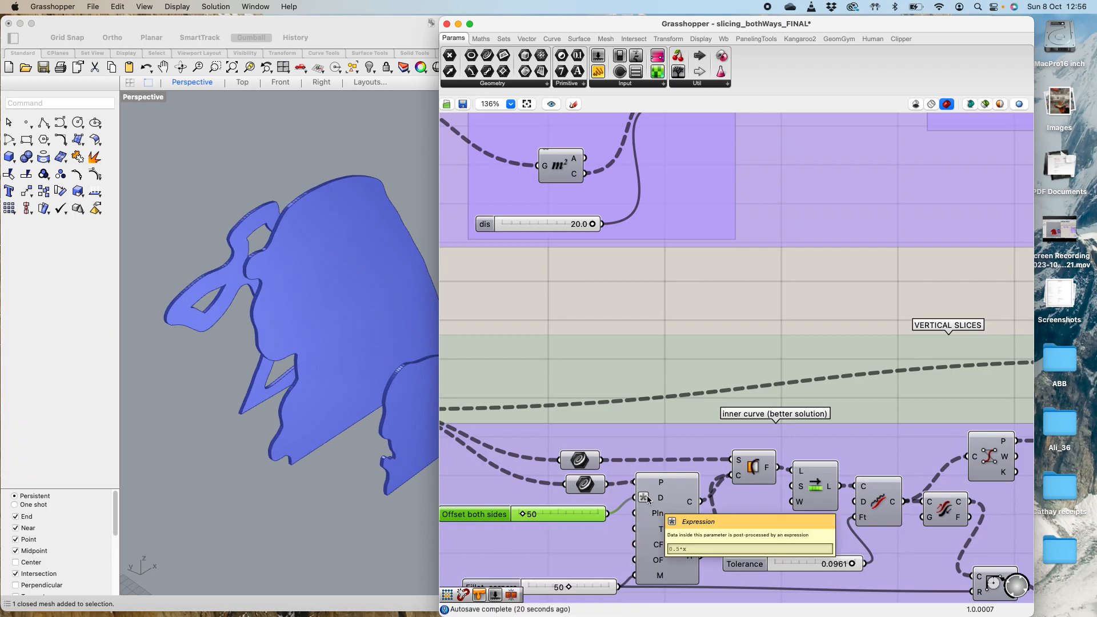
# Step: Set the Offset both sides slider in the vertical inner curve group to 25
pyautogui.doubleClick(502, 512)
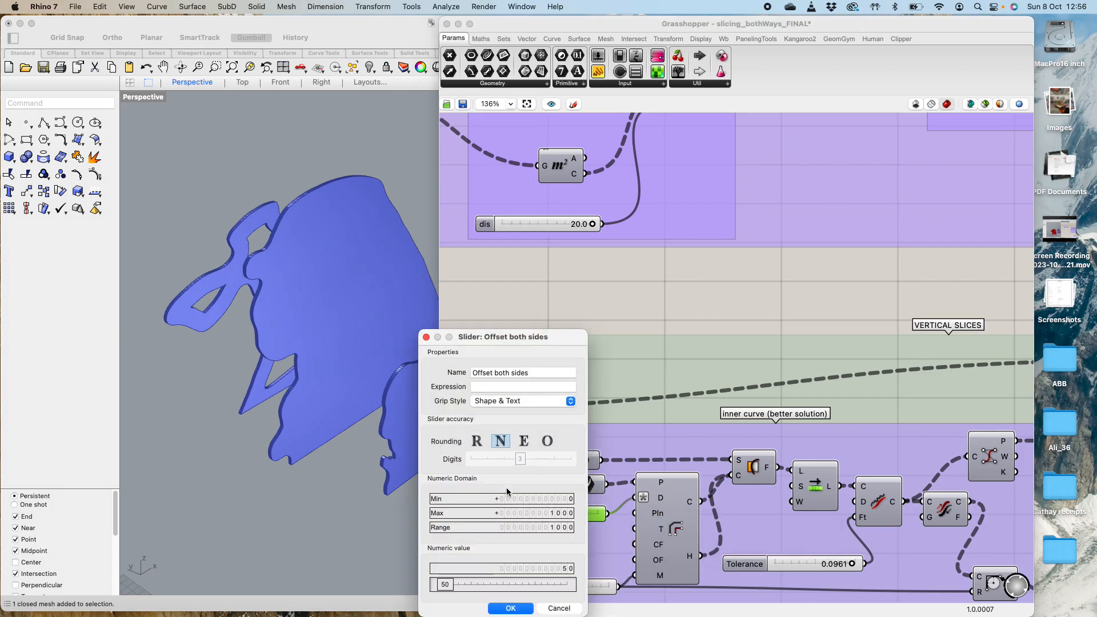
pyautogui.click(444, 584)
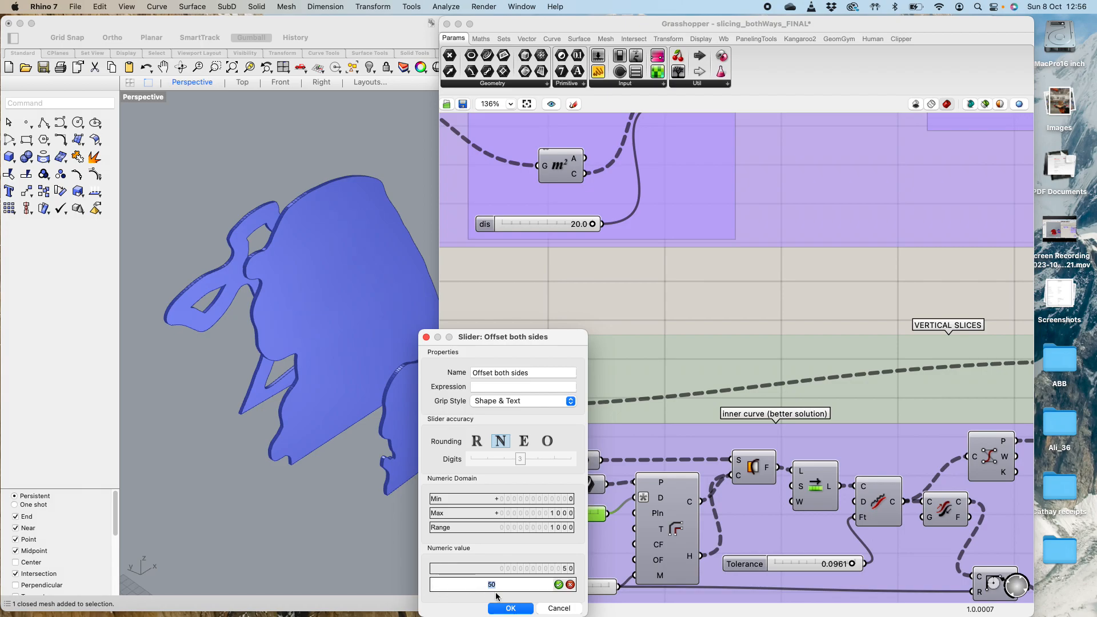
pyautogui.write('25')
pyautogui.click(558, 585)
pyautogui.click(521, 610)
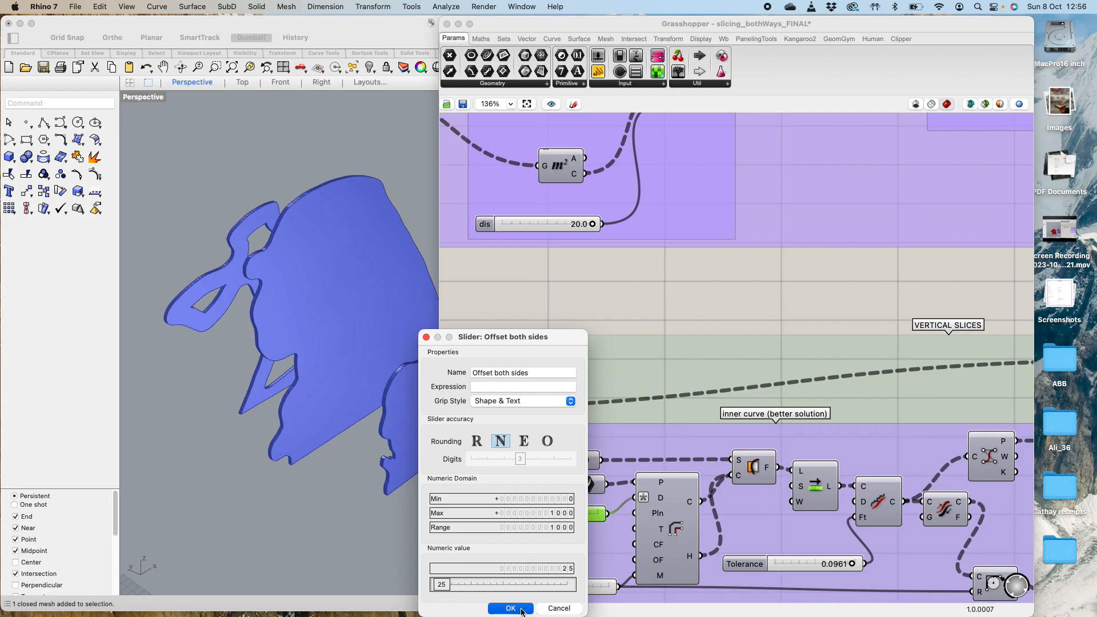
pyautogui.click(521, 609)
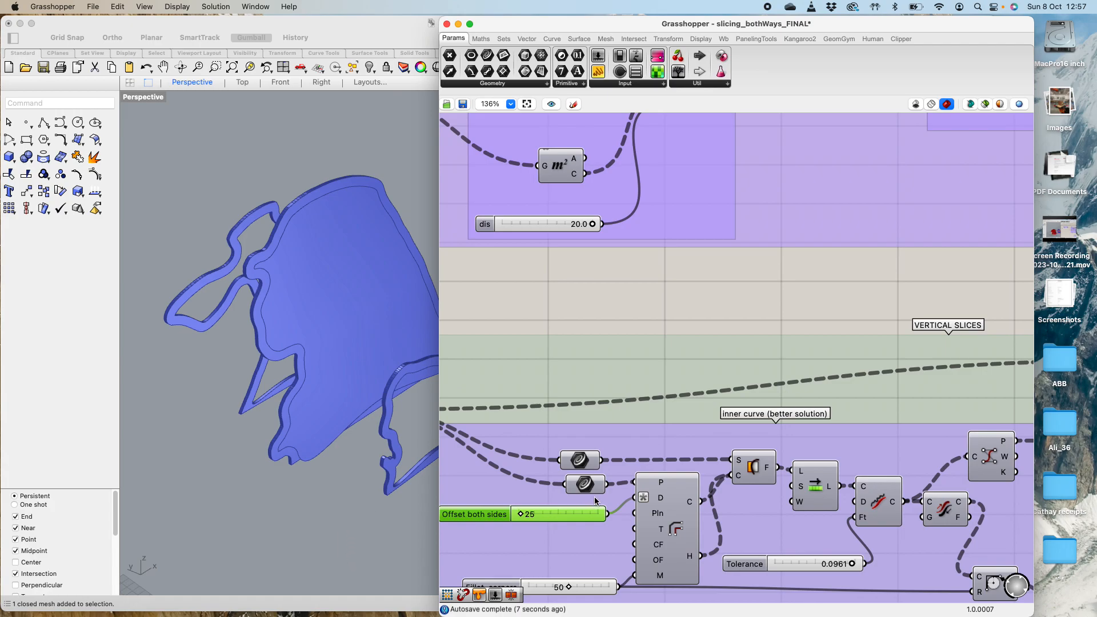
# Step: Remove the 0.5*x expression from the D input of the vertical inner curve's offset component
pyautogui.rightClick(660, 500)
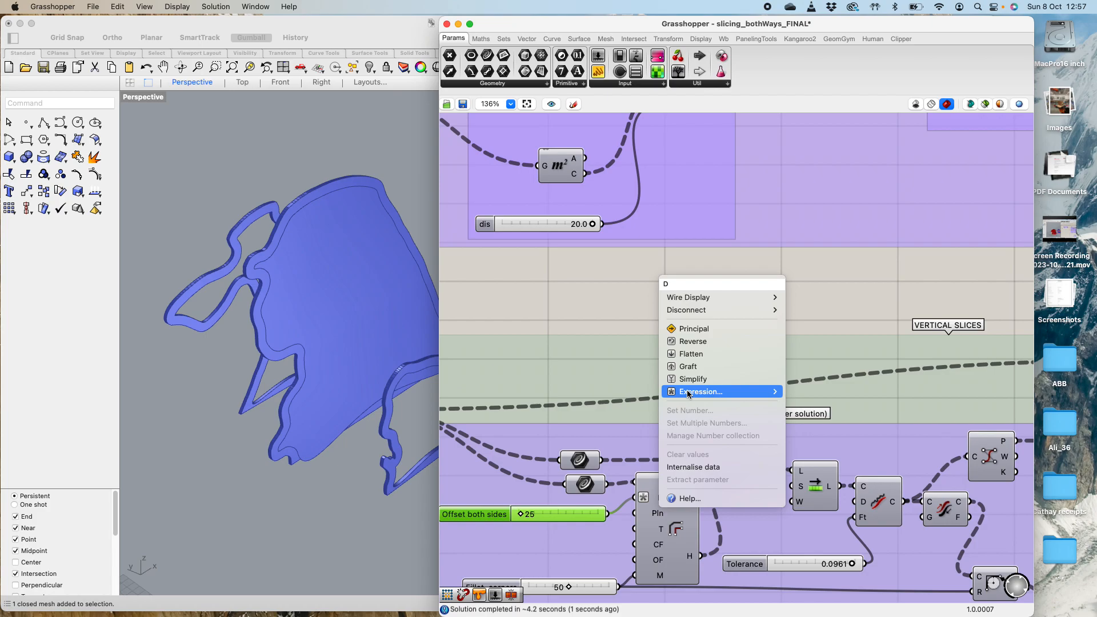
pyautogui.click(752, 391)
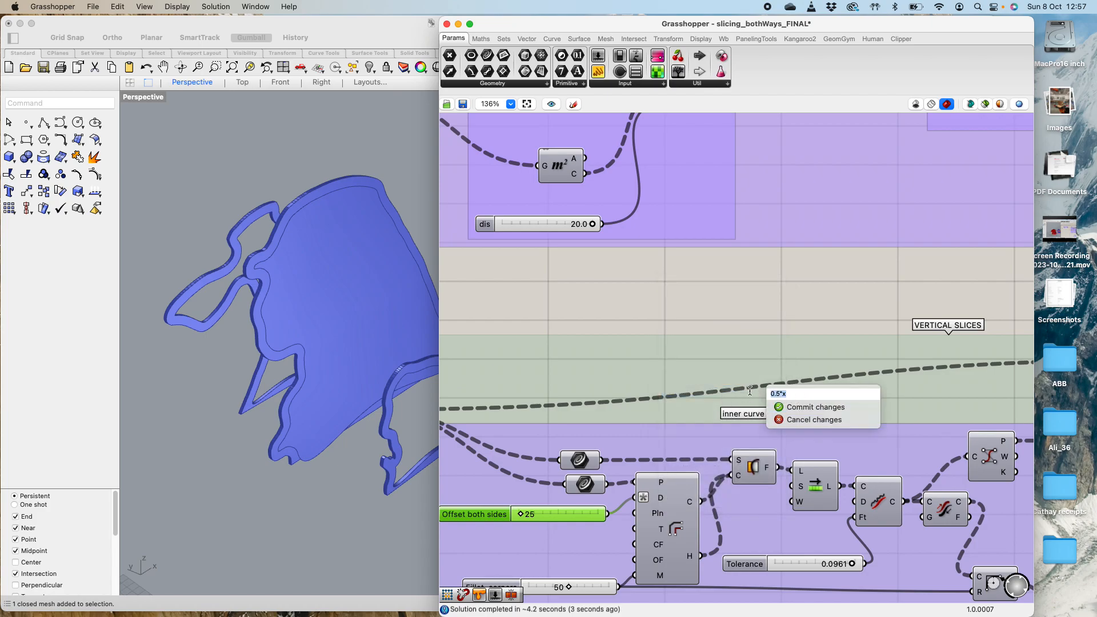
pyautogui.write('0')
pyautogui.click(781, 408)
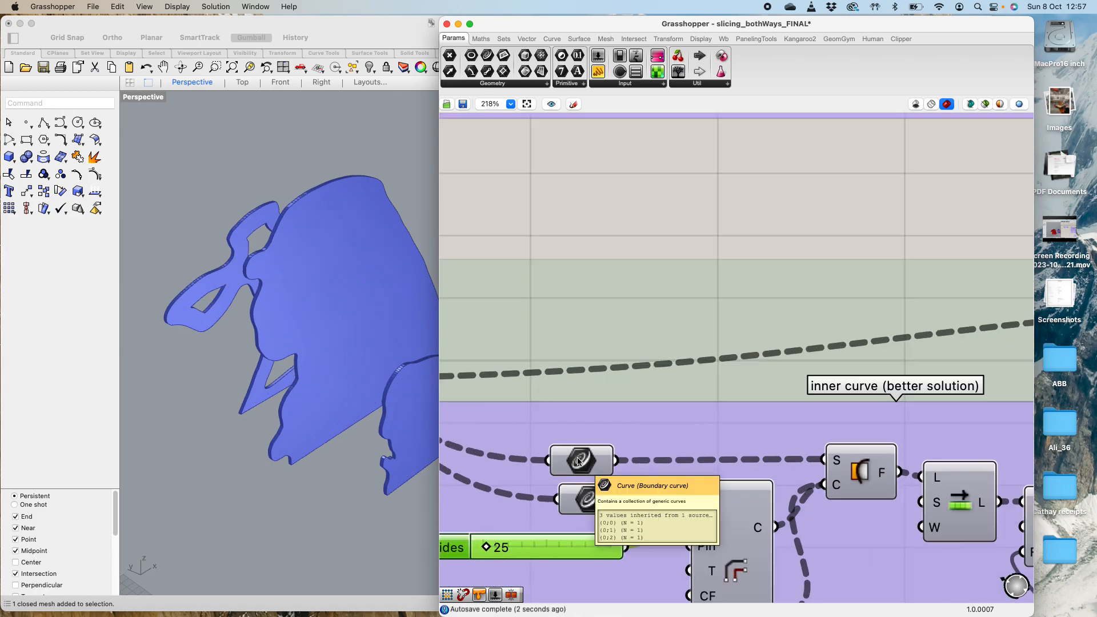
# Step: Set the Offset both sides slider to 20 and inspect the inner curve on the vertical slices up close
pyautogui.scroll(-5, 661, 480)
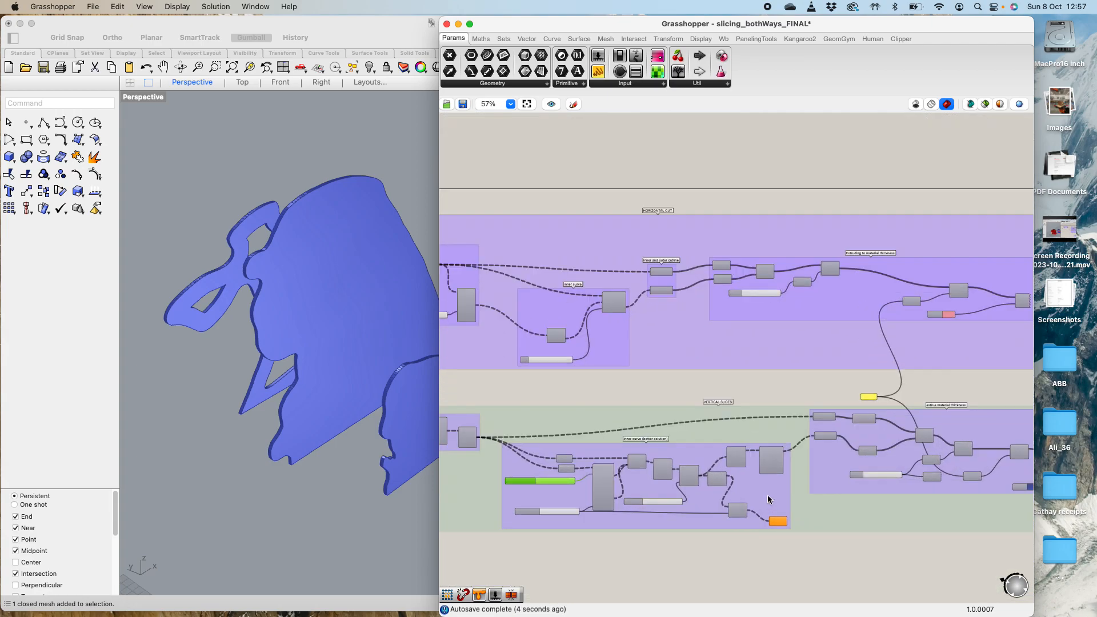
pyautogui.scroll(2, 767, 495)
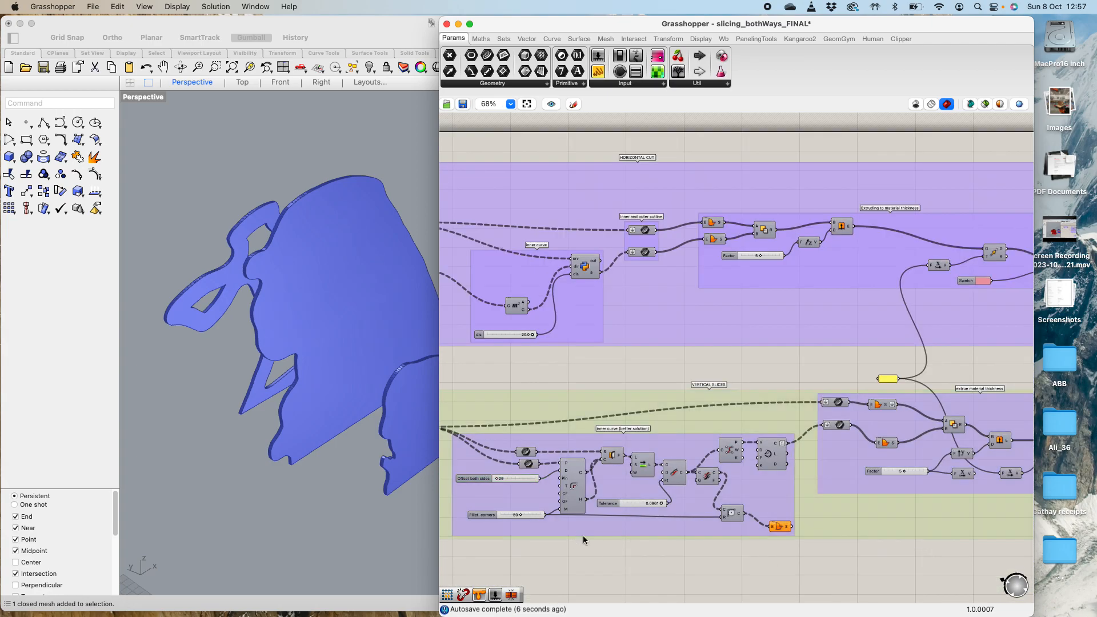
pyautogui.scroll(-5, 499, 472)
pyautogui.scroll(4, 492, 472)
pyautogui.click(482, 479)
pyautogui.scroll(2, 482, 479)
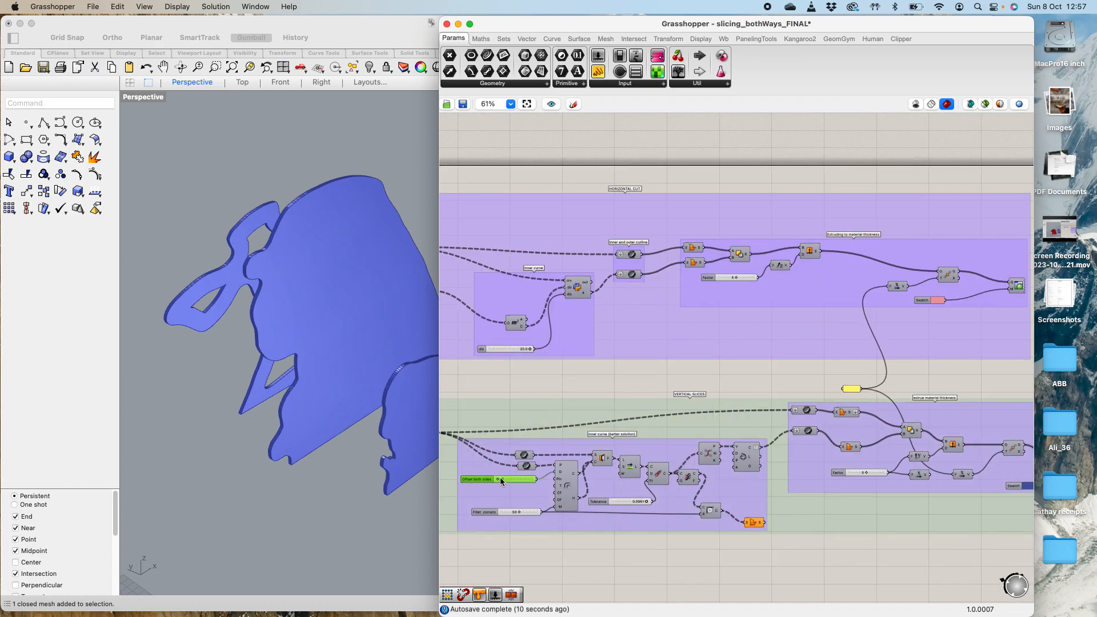
pyautogui.doubleClick(478, 478)
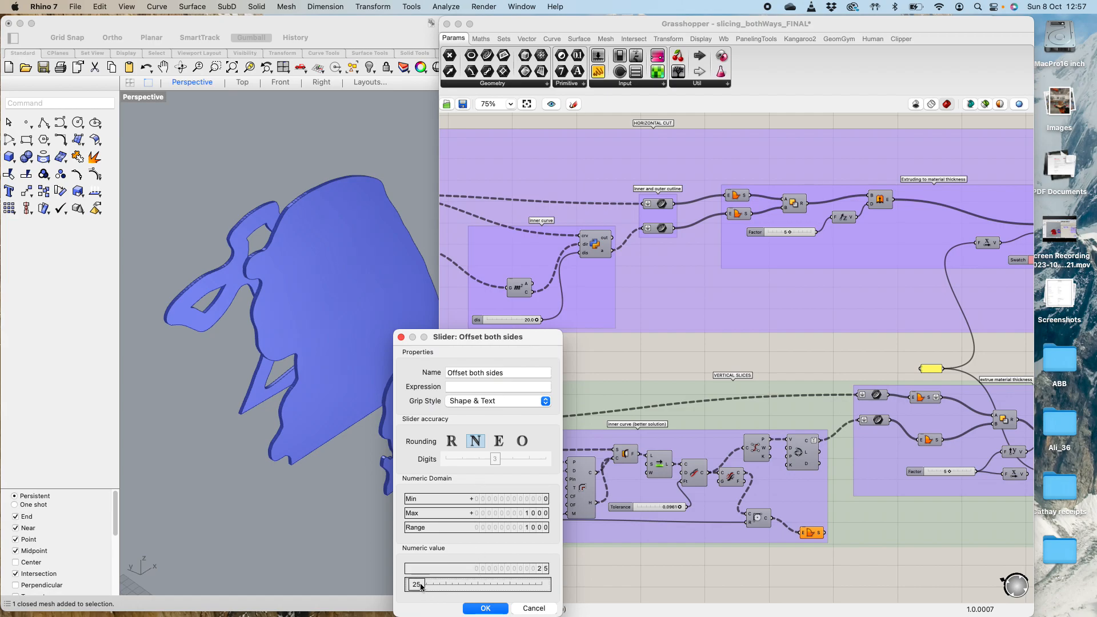
pyautogui.doubleClick(417, 587)
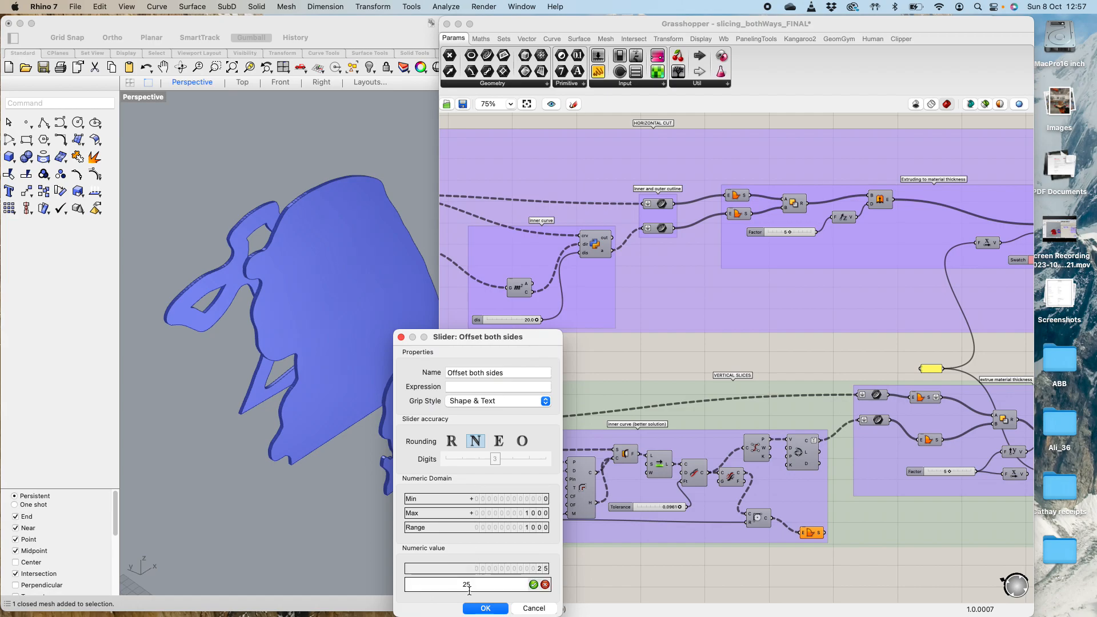
pyautogui.doubleClick(467, 586)
pyautogui.click(533, 584)
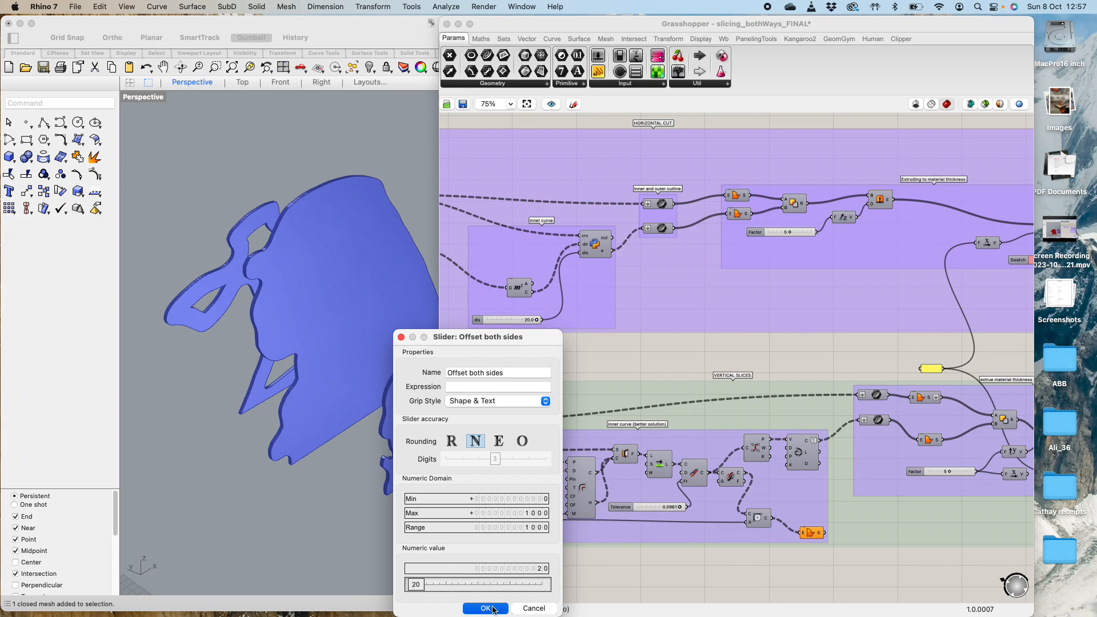
pyautogui.click(485, 609)
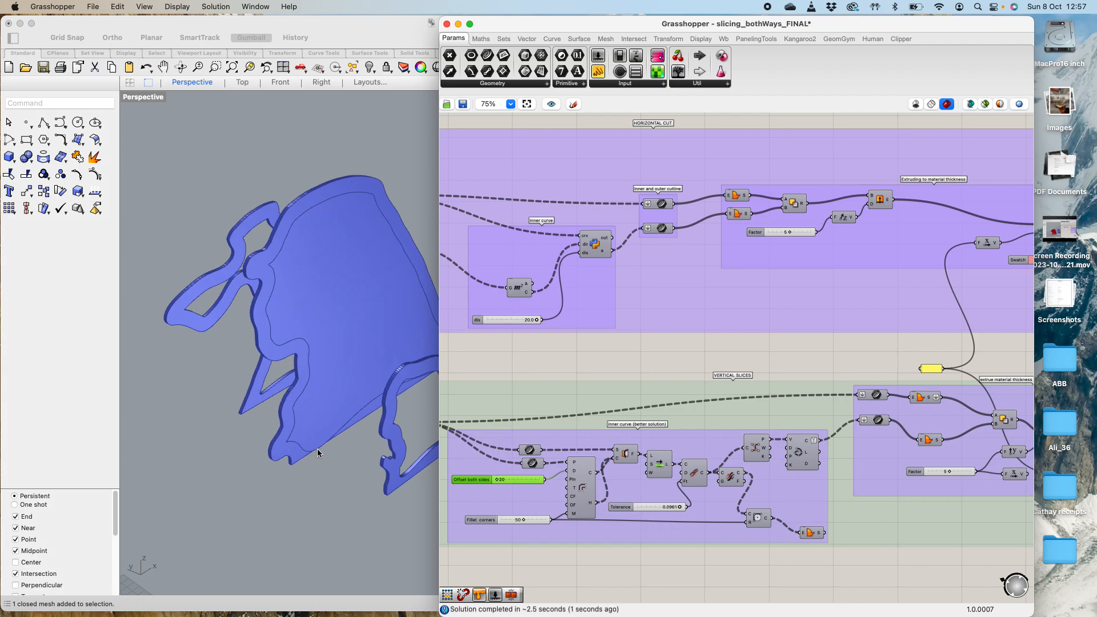
pyautogui.scroll(5, 317, 448)
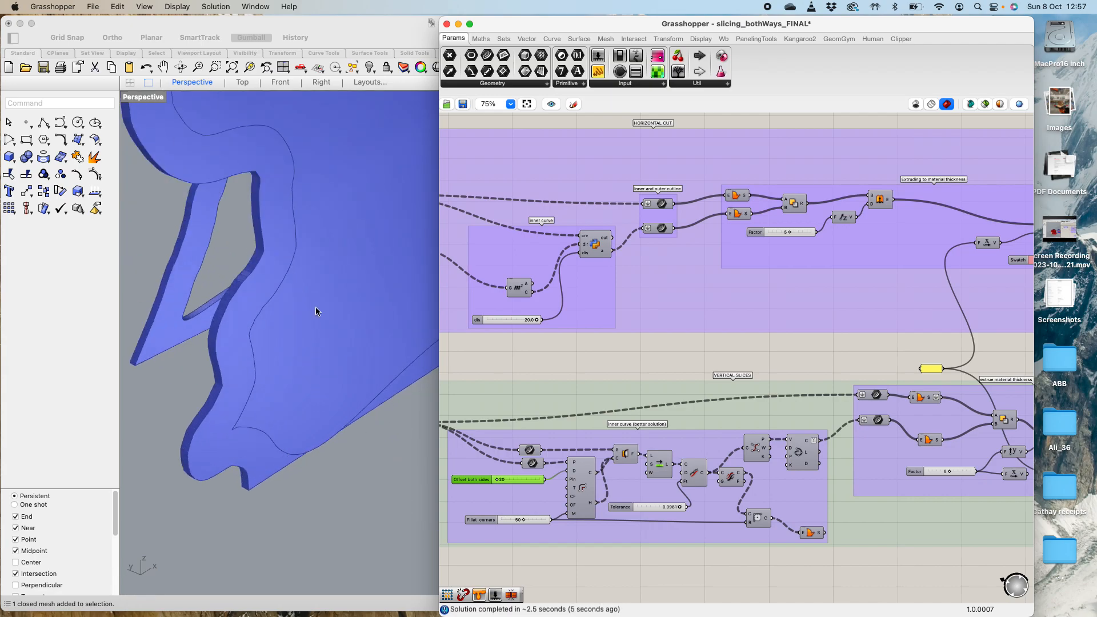
# Step: Examine the vertical slices in the viewport and the inner curve components that generate them
pyautogui.scroll(-3, 306, 326)
pyautogui.scroll(-5, 306, 326)
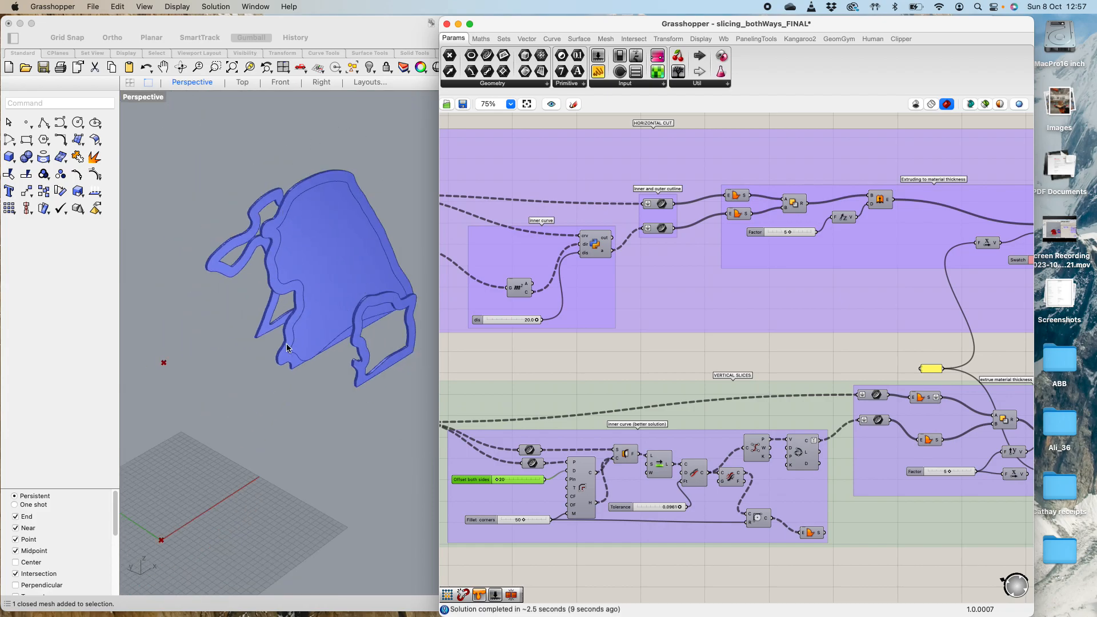
pyautogui.moveTo(260, 381); pyautogui.dragTo(240, 352, button='right')
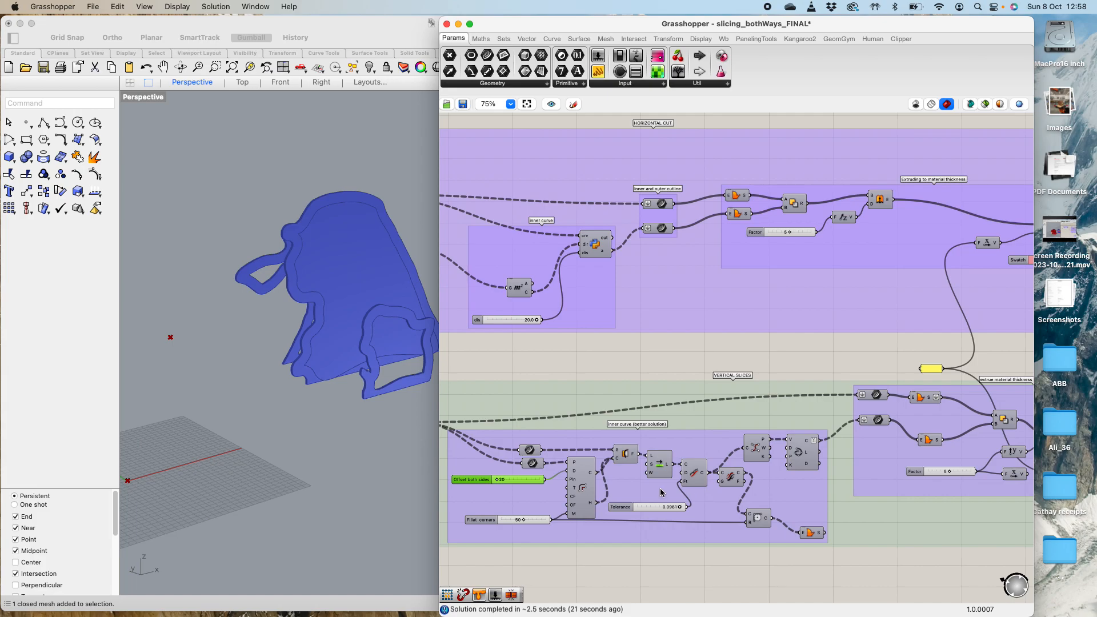
pyautogui.scroll(-1, 725, 446)
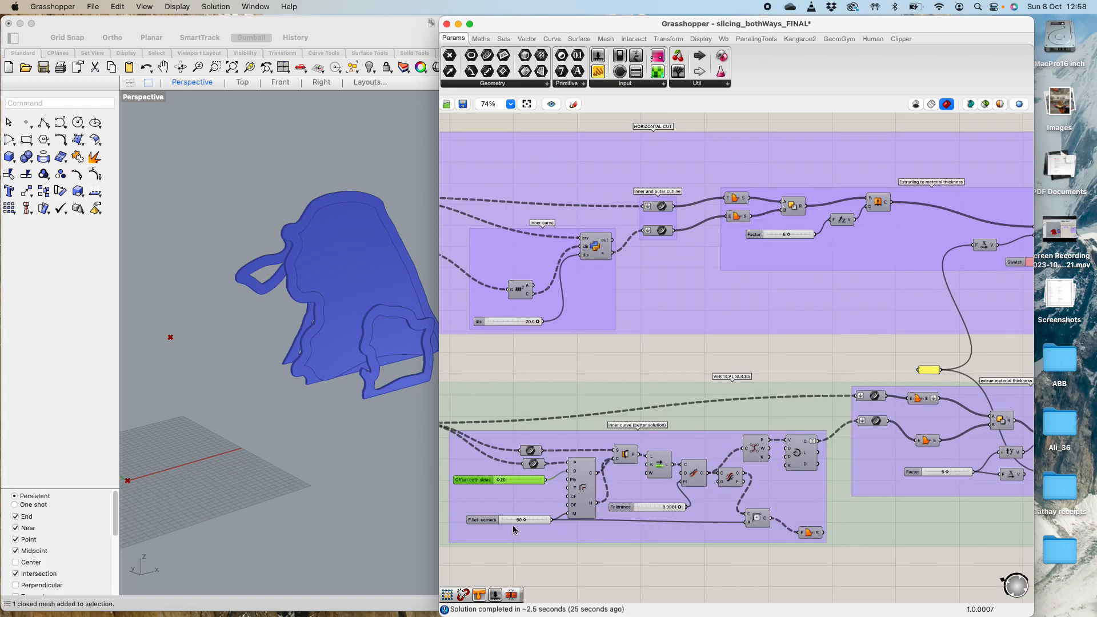
pyautogui.scroll(3, 500, 535)
pyautogui.scroll(1, 500, 535)
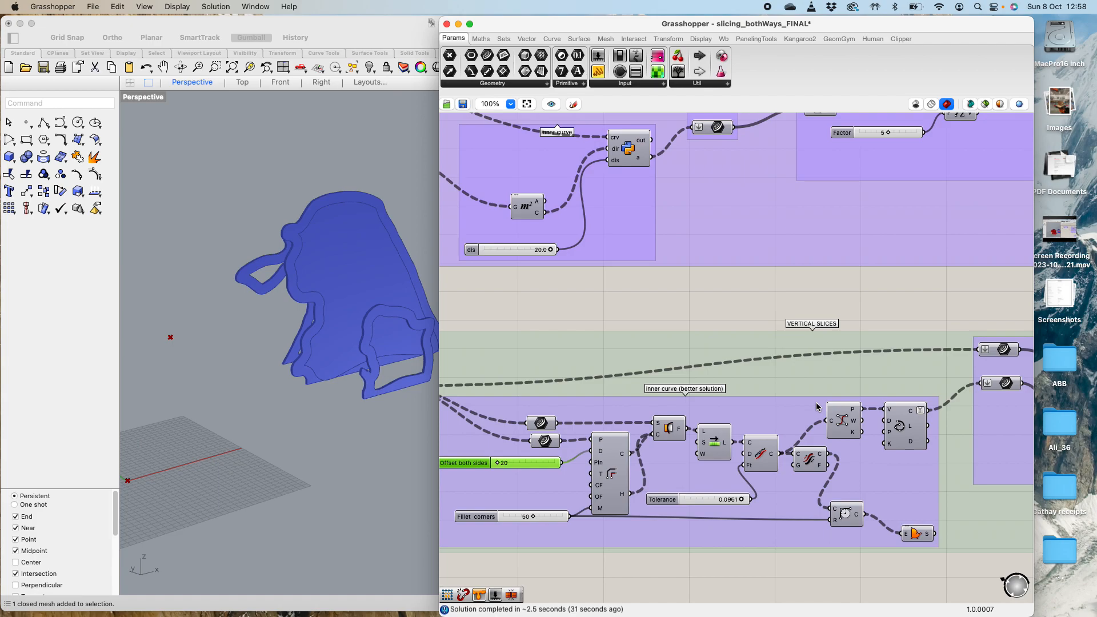
pyautogui.scroll(-2, 808, 408)
pyautogui.scroll(-1, 809, 408)
# Step: Turn on the preview of the horizontal cut's Custom Preview component and inspect the horizontal and vertical slices together in the viewport
pyautogui.moveTo(930, 506); pyautogui.dragTo(515, 506, button='right')
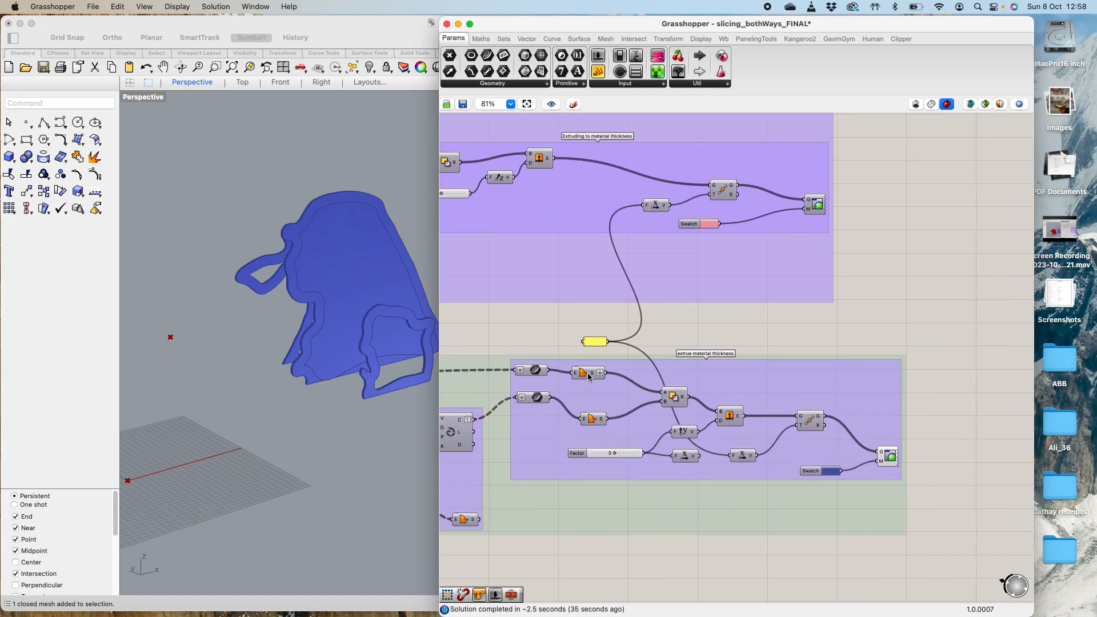
pyautogui.scroll(-5, 773, 330)
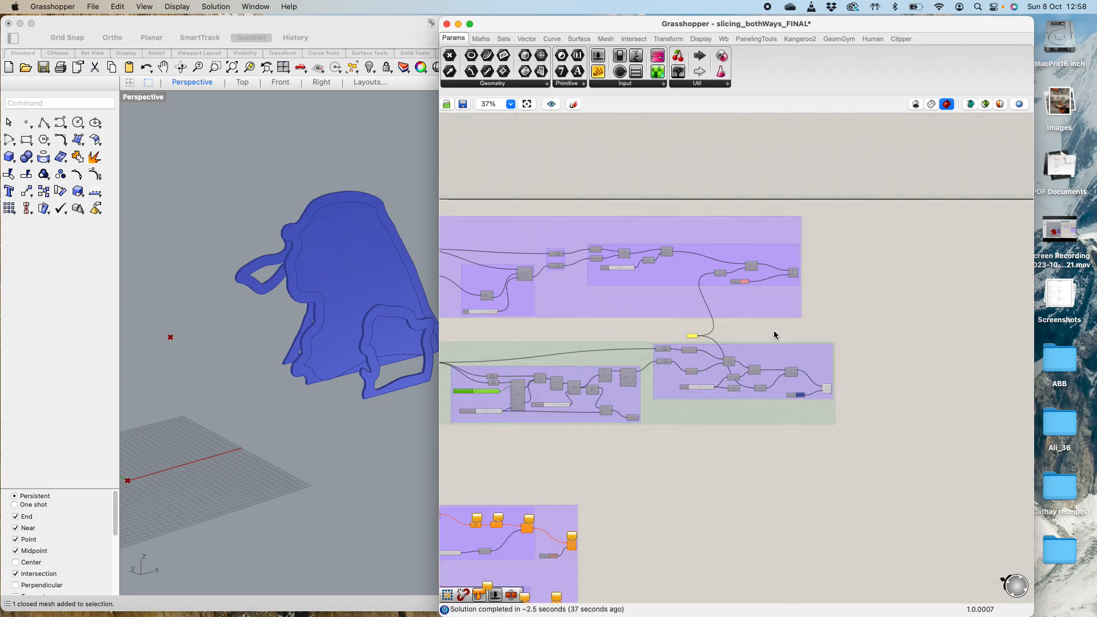
pyautogui.scroll(4, 743, 345)
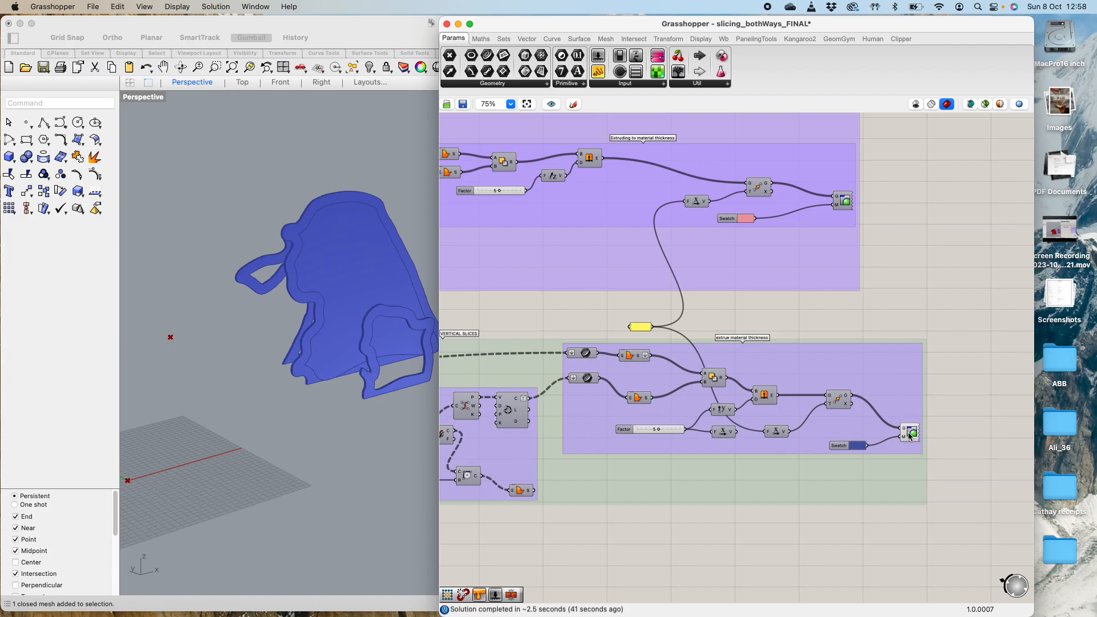
pyautogui.click(842, 201)
pyautogui.press('space')
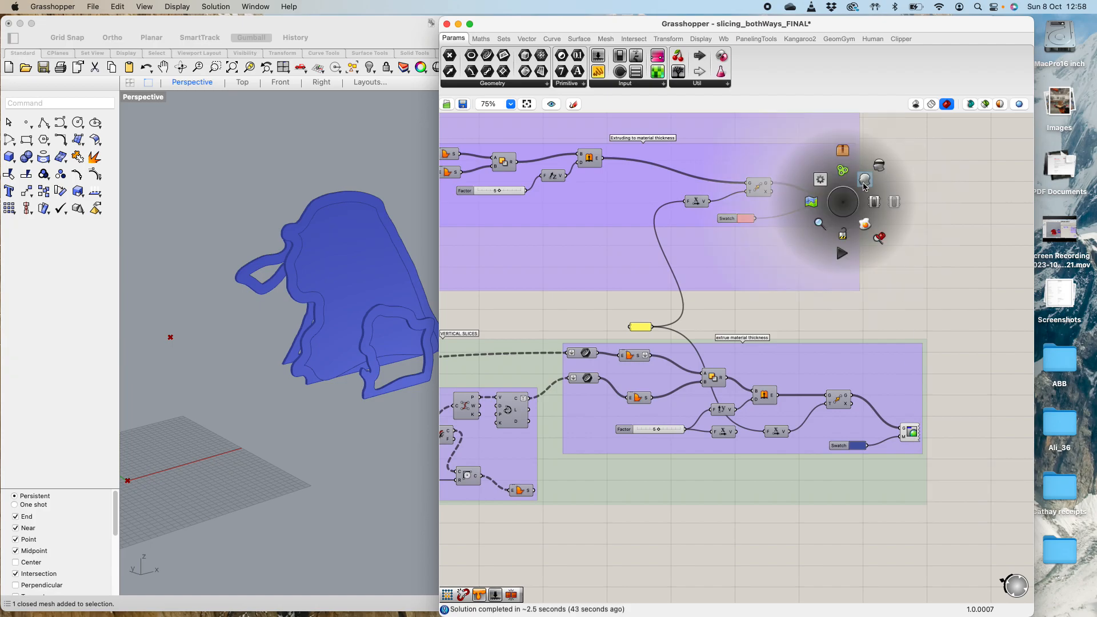
pyautogui.click(864, 183)
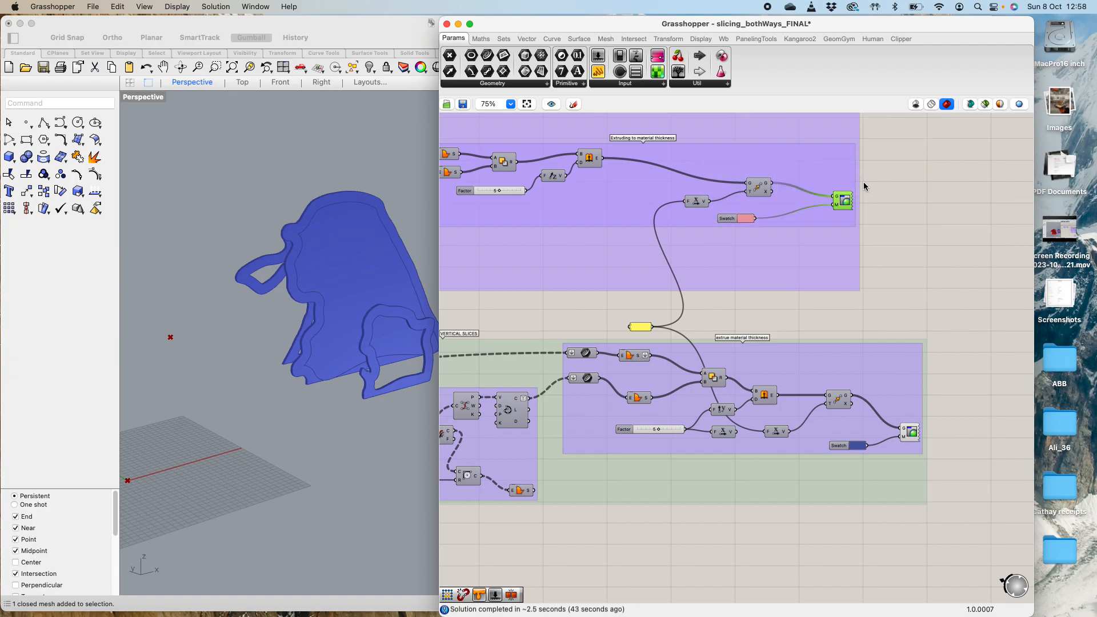
pyautogui.click(345, 429)
pyautogui.rightClick(330, 407)
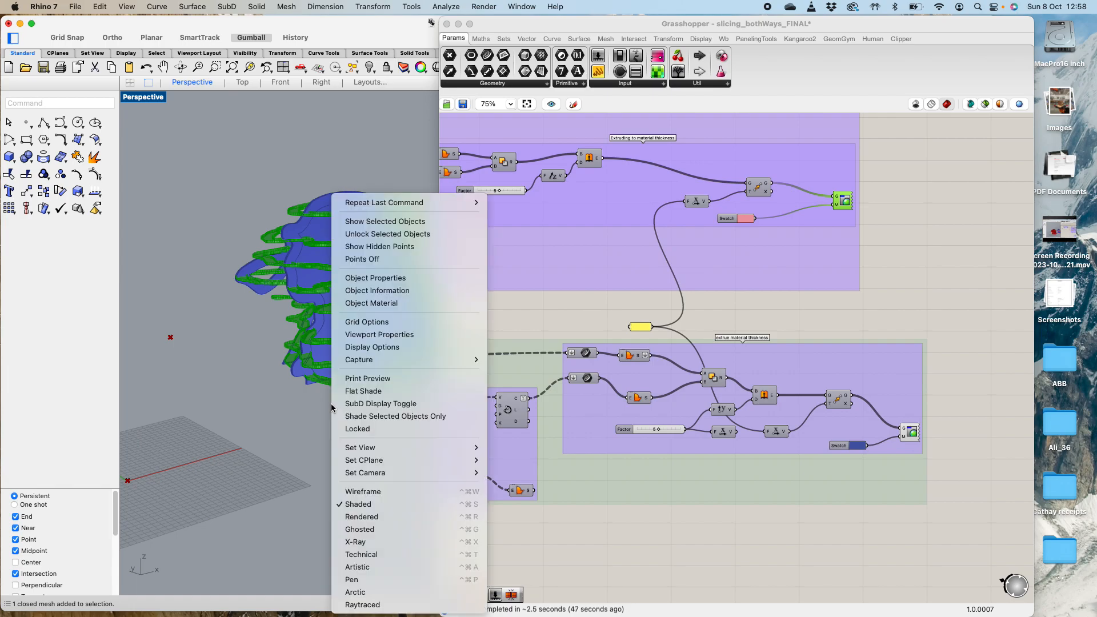
pyautogui.click(262, 385)
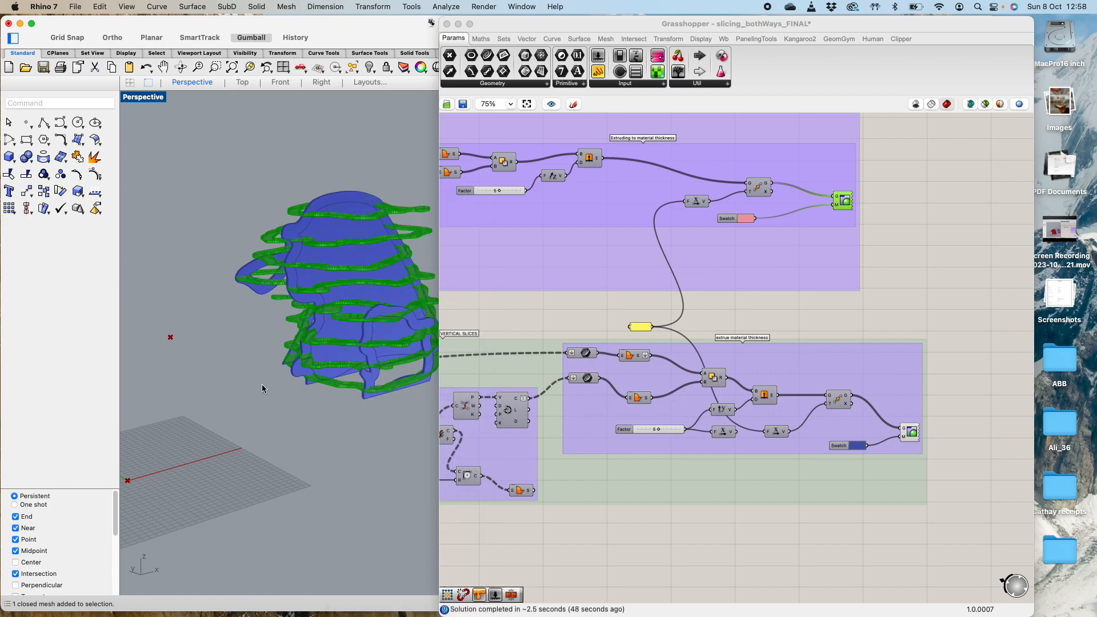
pyautogui.click(937, 320)
pyautogui.moveTo(379, 446); pyautogui.dragTo(409, 443, button='right')
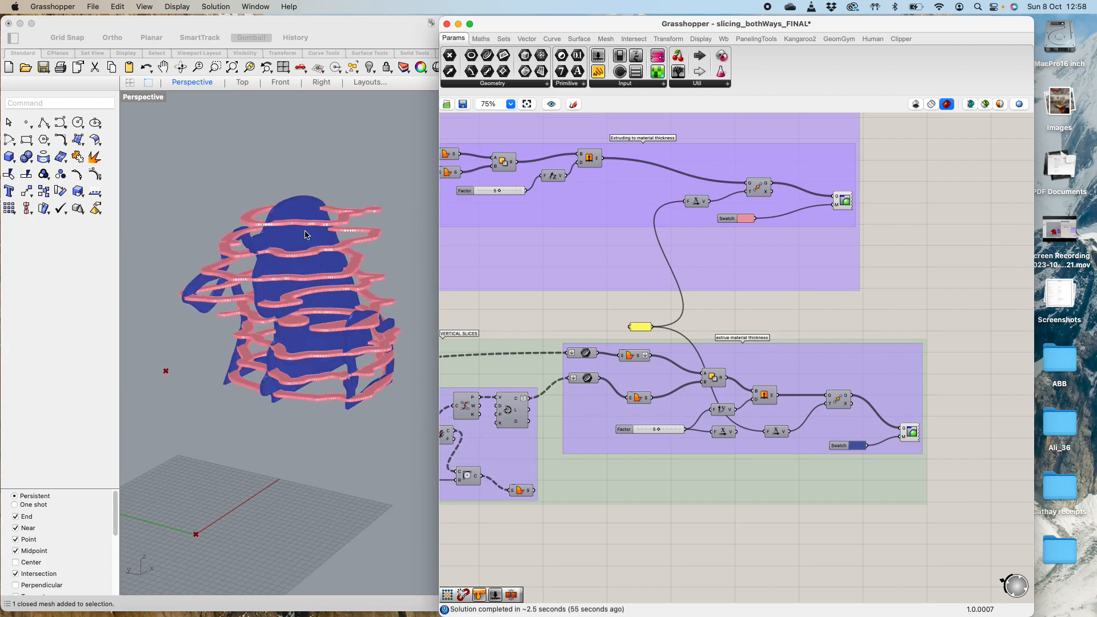
pyautogui.scroll(5, 300, 228)
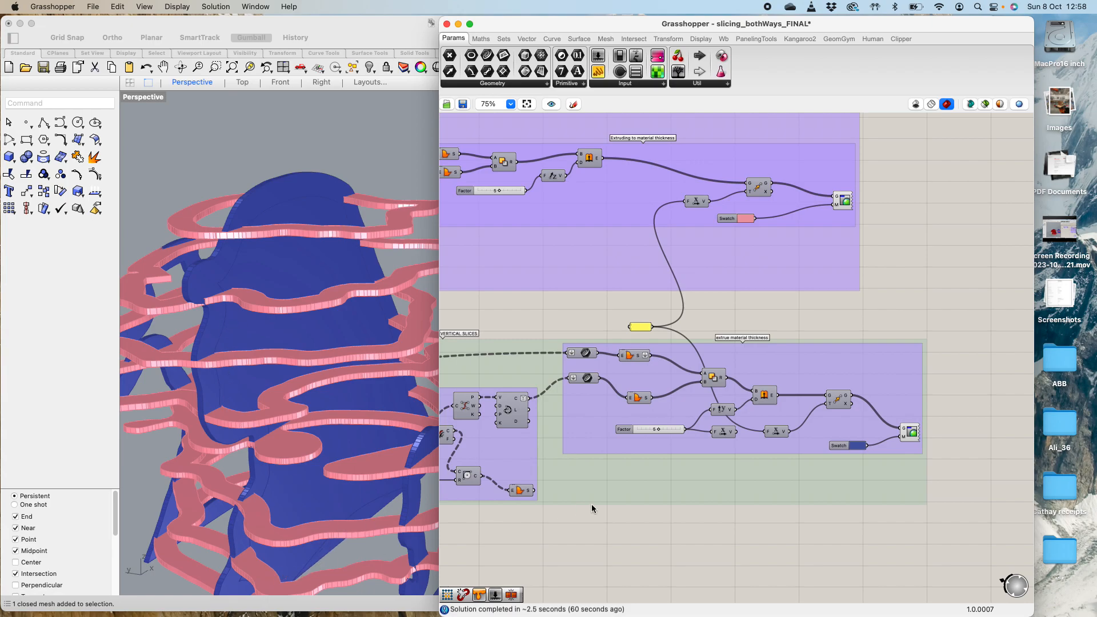
# Step: Look over the horizontal cut and vertical slices groups and save the slicing_bothWays_FINAL definition
pyautogui.scroll(-2, 725, 505)
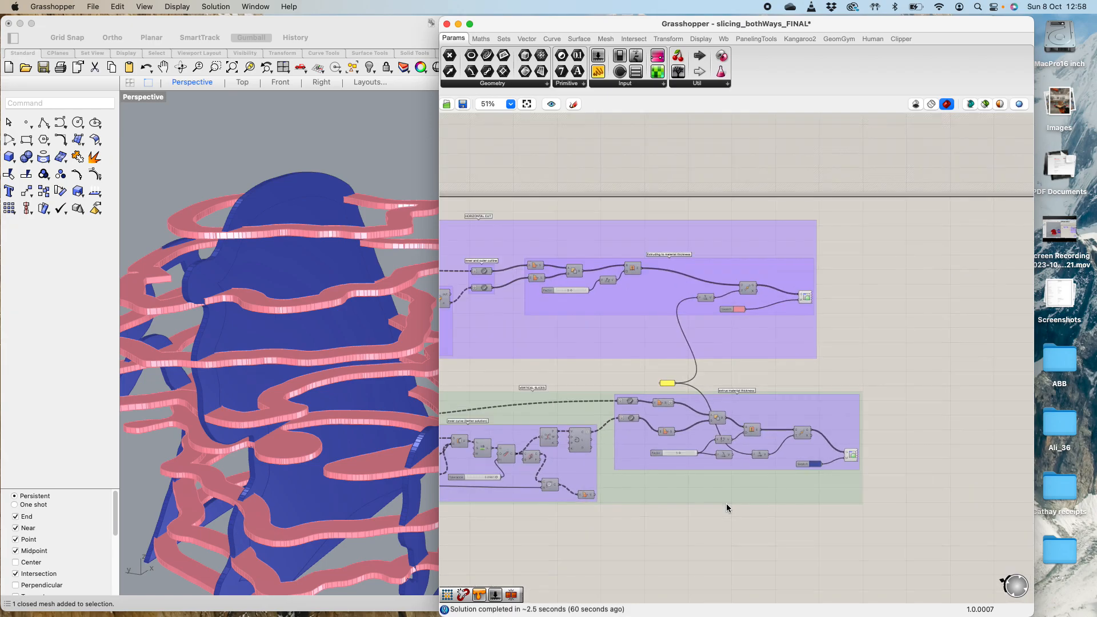
pyautogui.scroll(3, 481, 491)
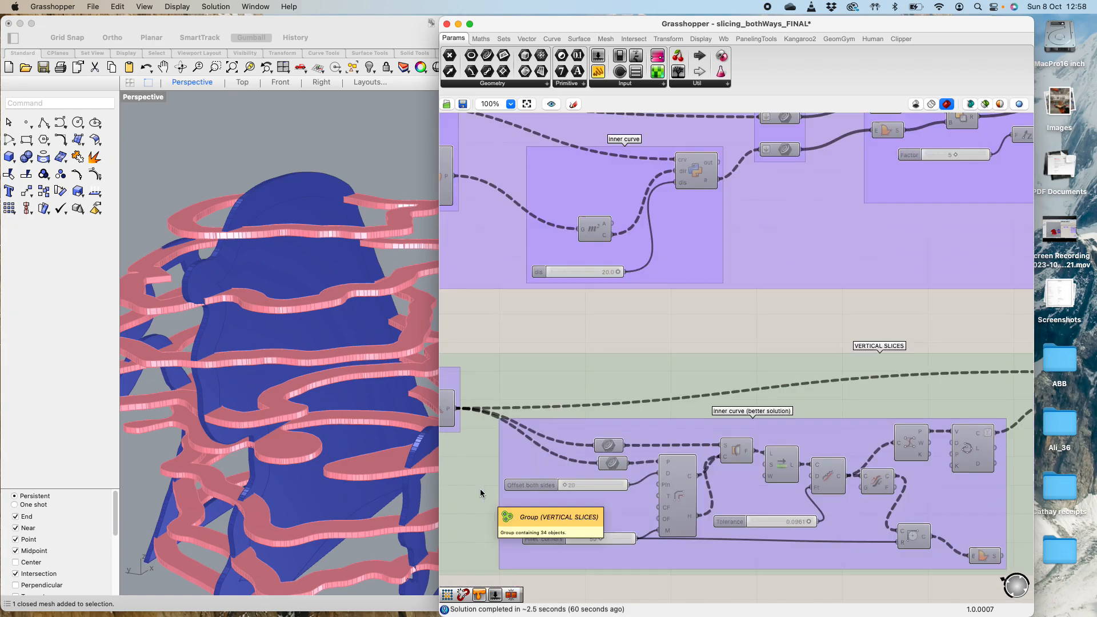
pyautogui.scroll(-3, 611, 505)
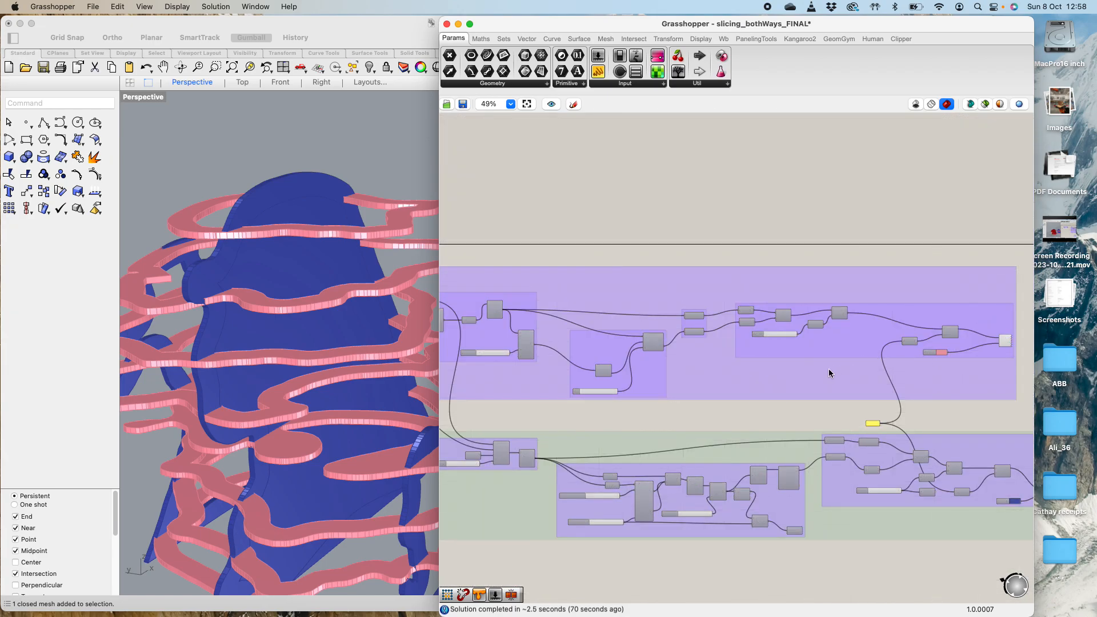
pyautogui.scroll(-2, 834, 372)
pyautogui.click(463, 104)
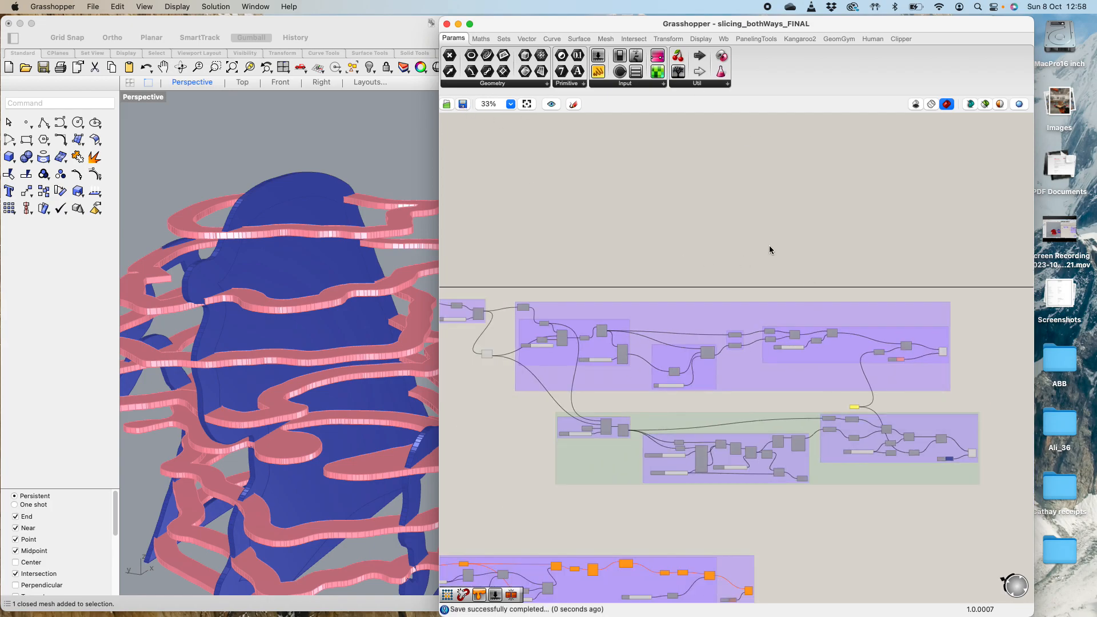
# Step: Review the definition from mesh cleaning and scaling to the vertical inner curve group, and show the Clipper plugin's components
pyautogui.scroll(-2, 701, 350)
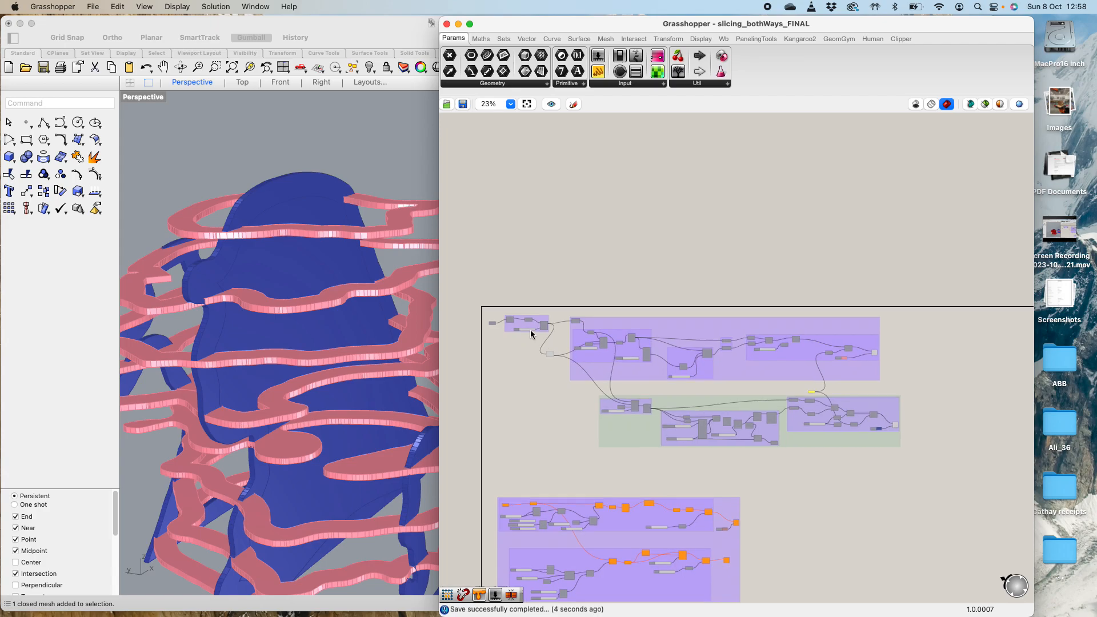
pyautogui.scroll(3, 530, 334)
pyautogui.scroll(3, 531, 333)
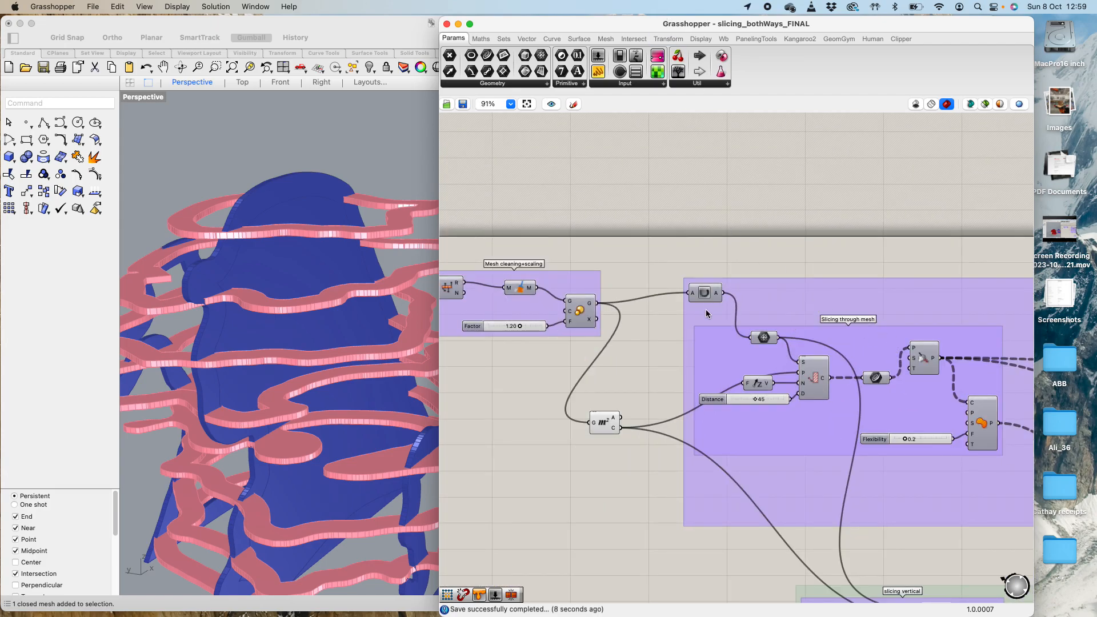
pyautogui.scroll(-3, 793, 286)
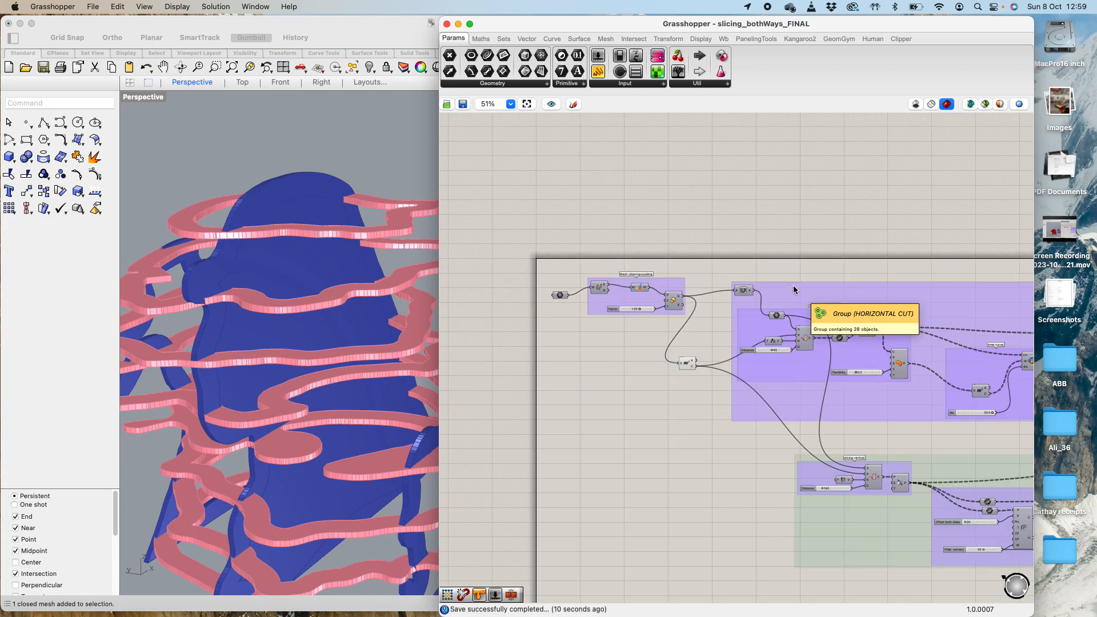
pyautogui.moveTo(864, 274); pyautogui.dragTo(581, 242, button='right')
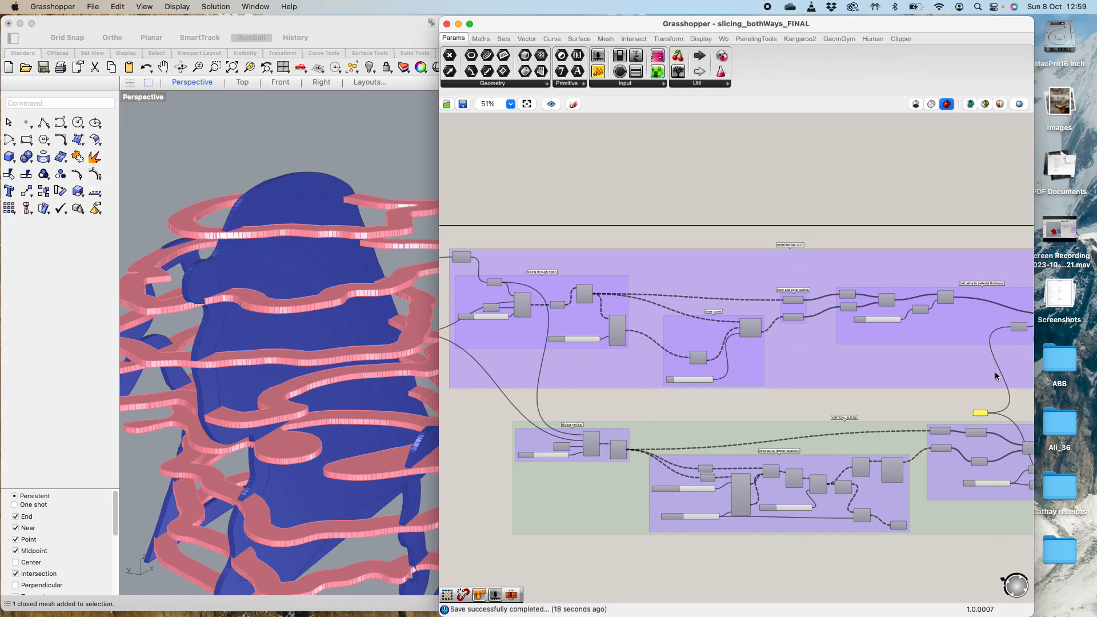
pyautogui.scroll(-4, 825, 515)
pyautogui.scroll(10, 825, 515)
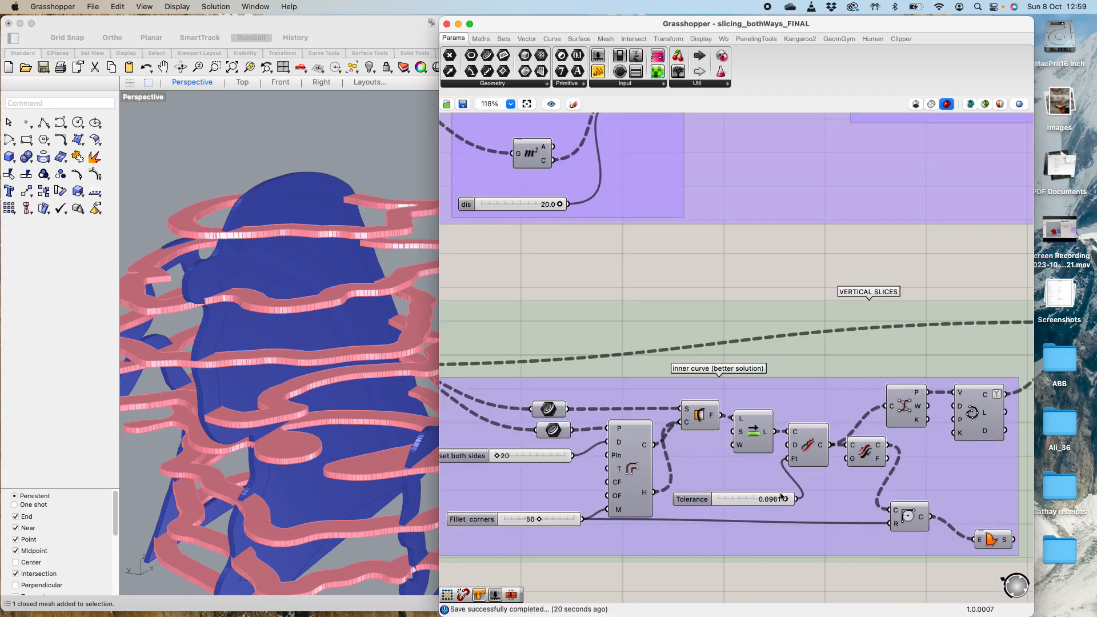
pyautogui.click(896, 39)
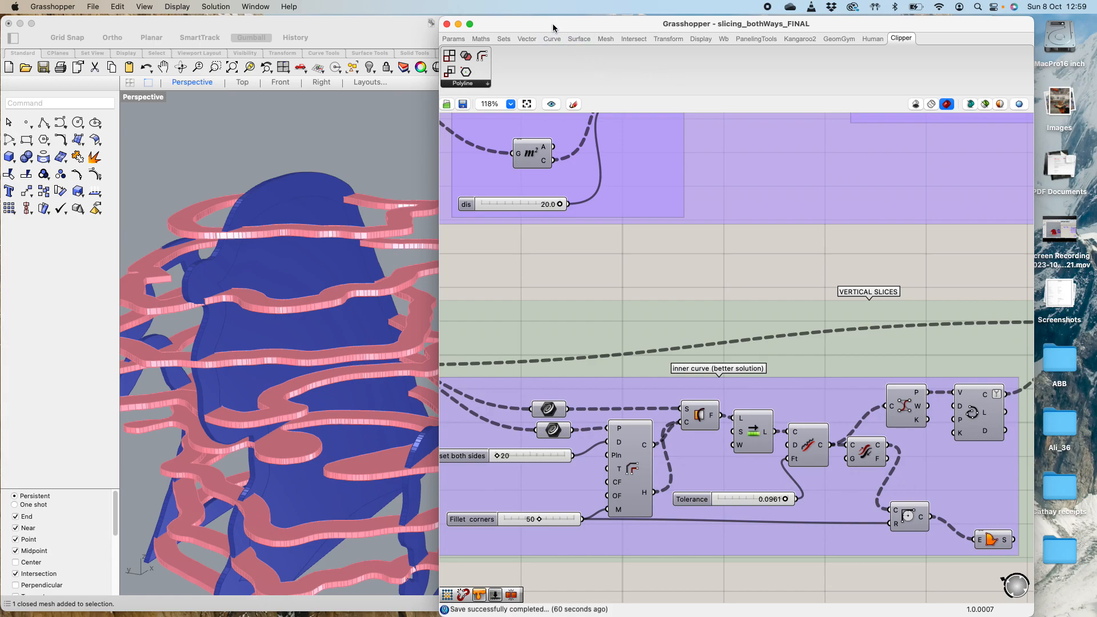
# Step: Move the Grasshopper window aside to uncover more of the Rhino viewport and inspect the combined slices
pyautogui.moveTo(552, 24); pyautogui.dragTo(600, 17)
pyautogui.scroll(-5, 440, 221)
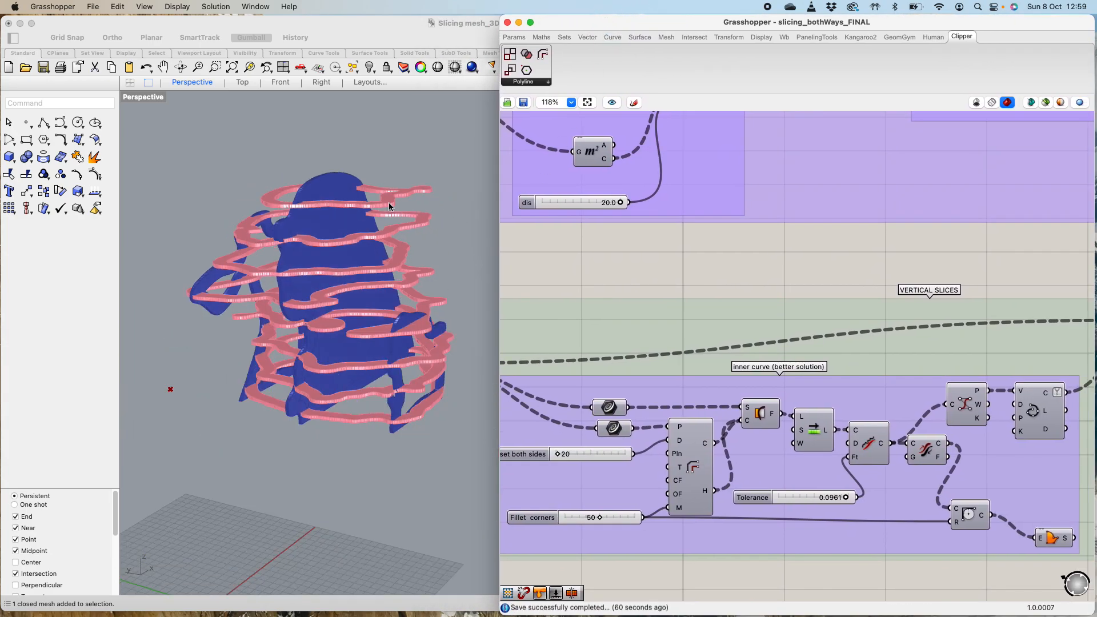
pyautogui.scroll(3, 389, 205)
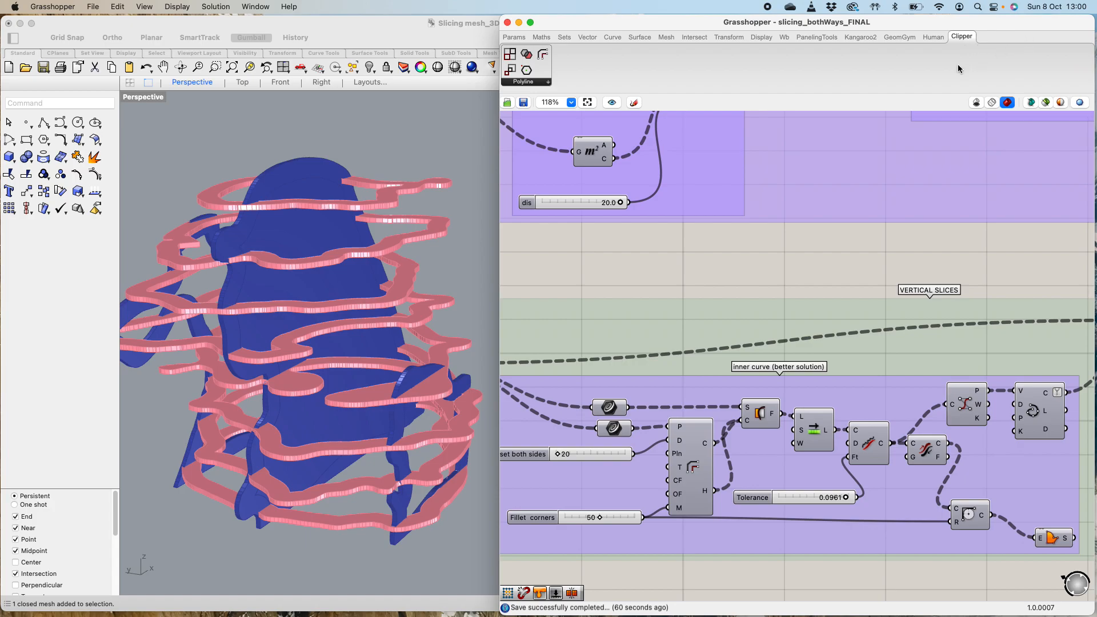
# Step: Review the horizontal cut and vertical slices groups across the whole definition and browse the Params, Curve and Vector component categories
pyautogui.scroll(-5, 768, 270)
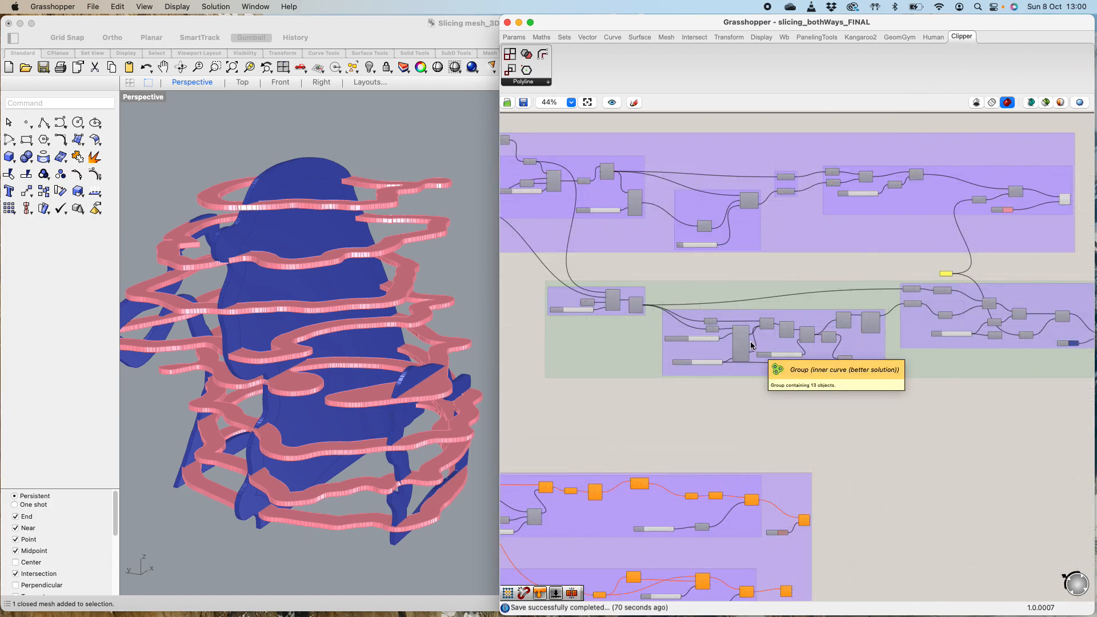
pyautogui.scroll(4, 777, 371)
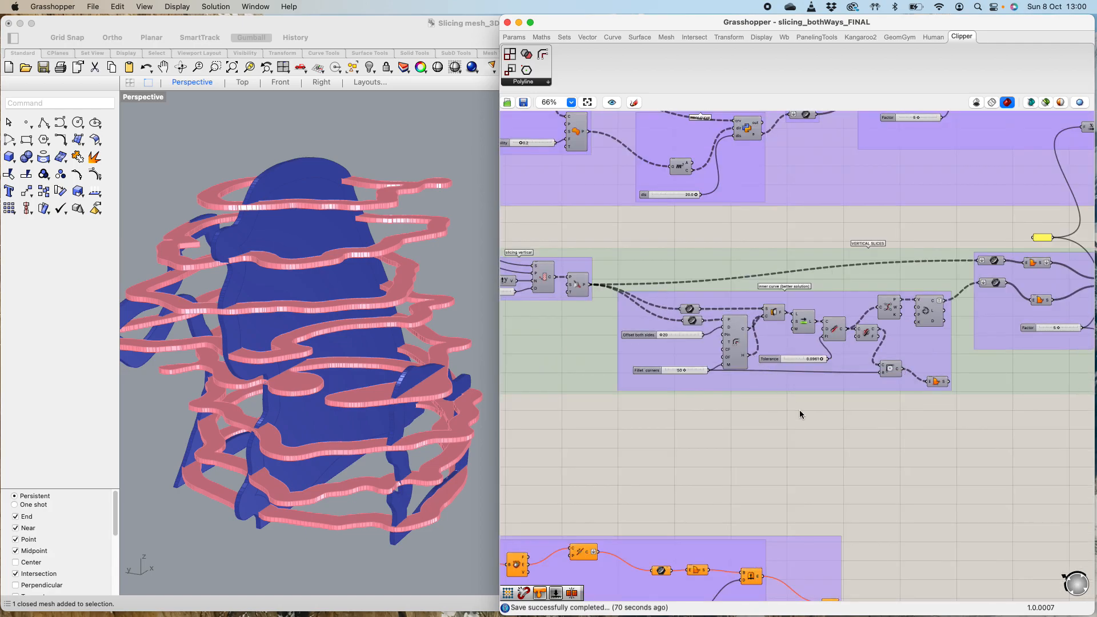
pyautogui.scroll(3, 783, 411)
pyautogui.scroll(-5, 765, 432)
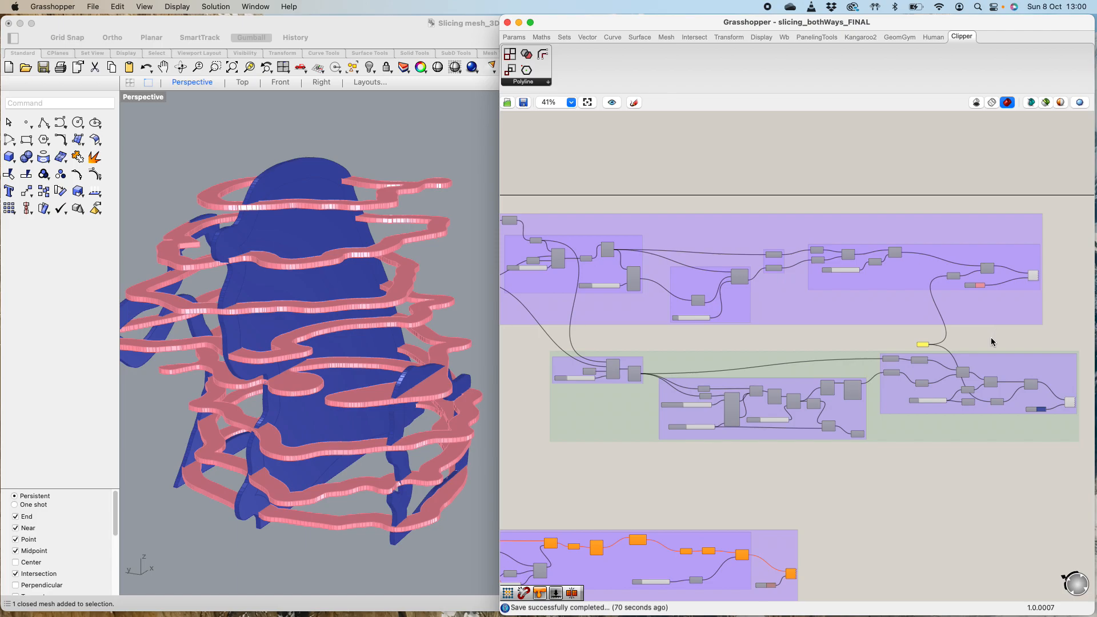
pyautogui.scroll(2, 991, 341)
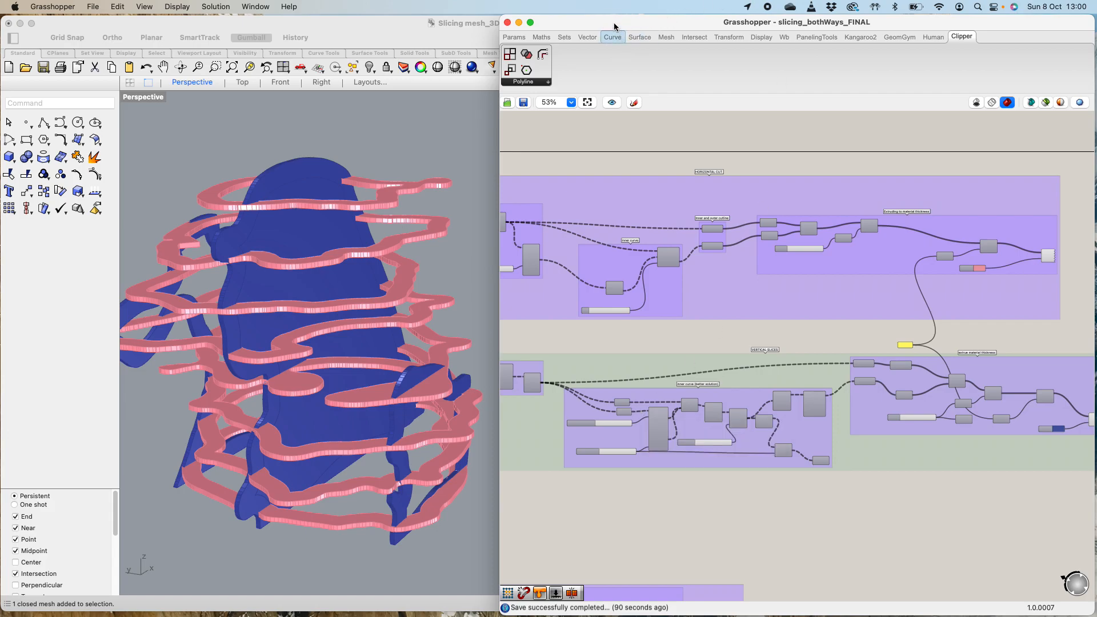
pyautogui.click(510, 39)
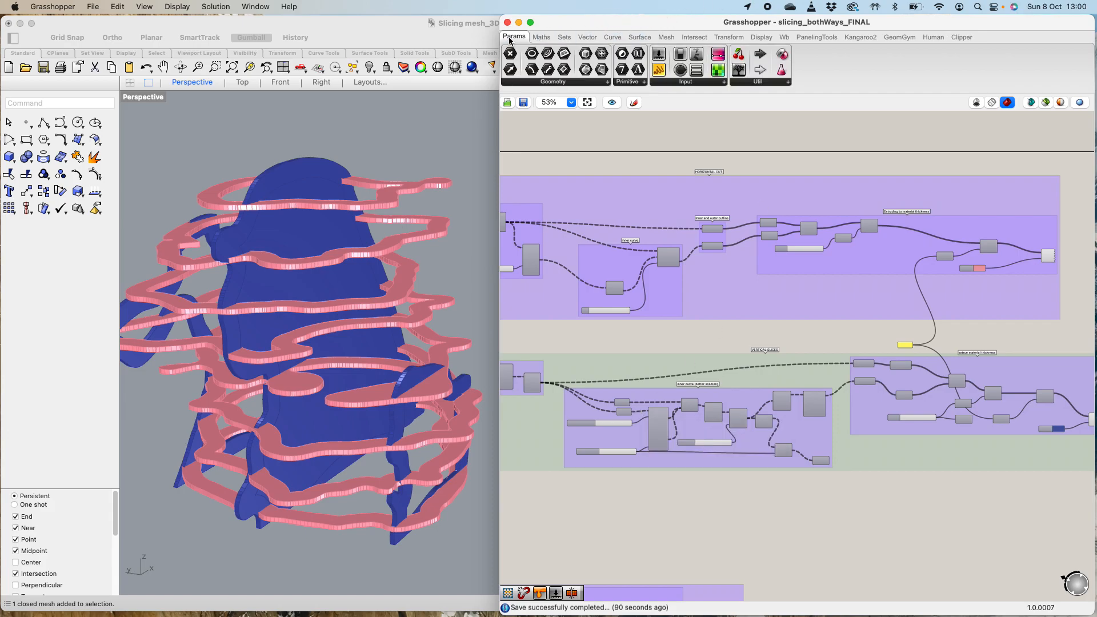
pyautogui.click(614, 37)
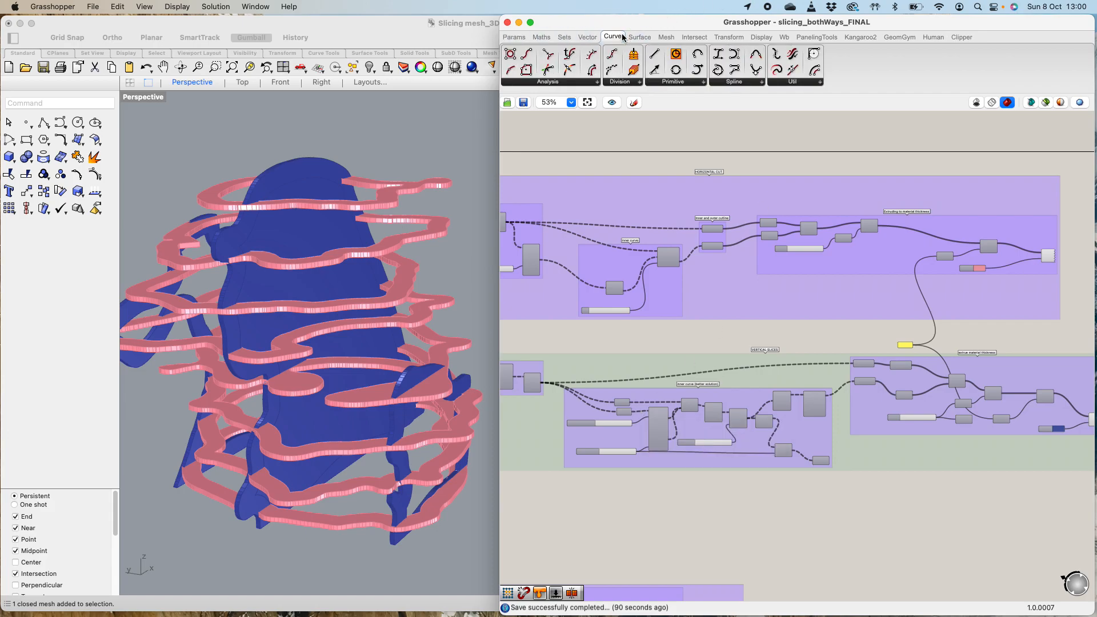
pyautogui.click(588, 38)
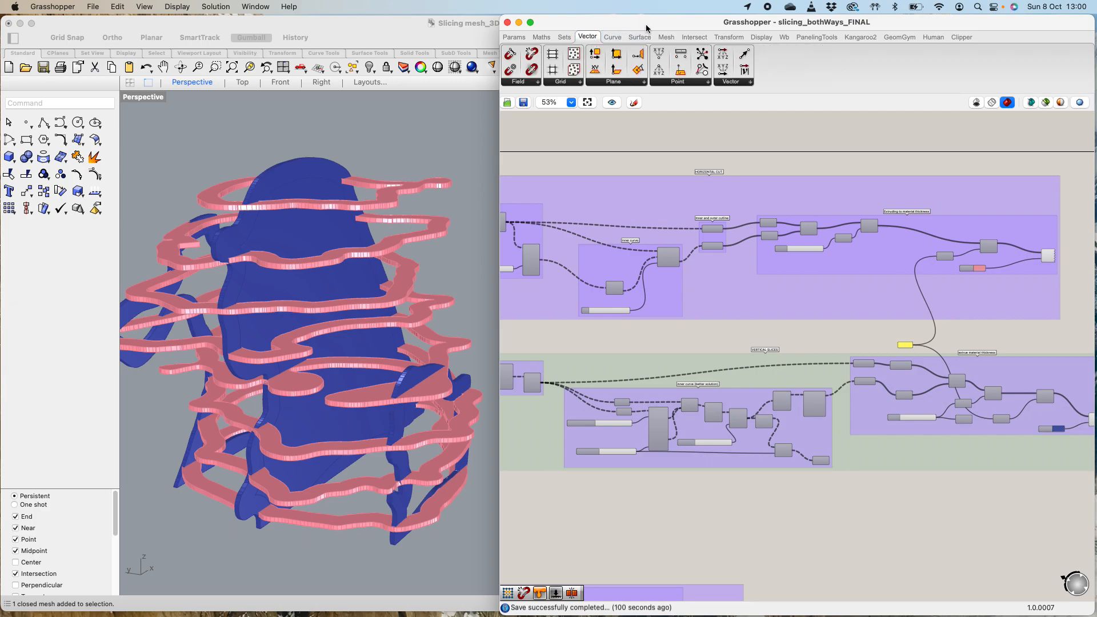
pyautogui.scroll(-5, 780, 482)
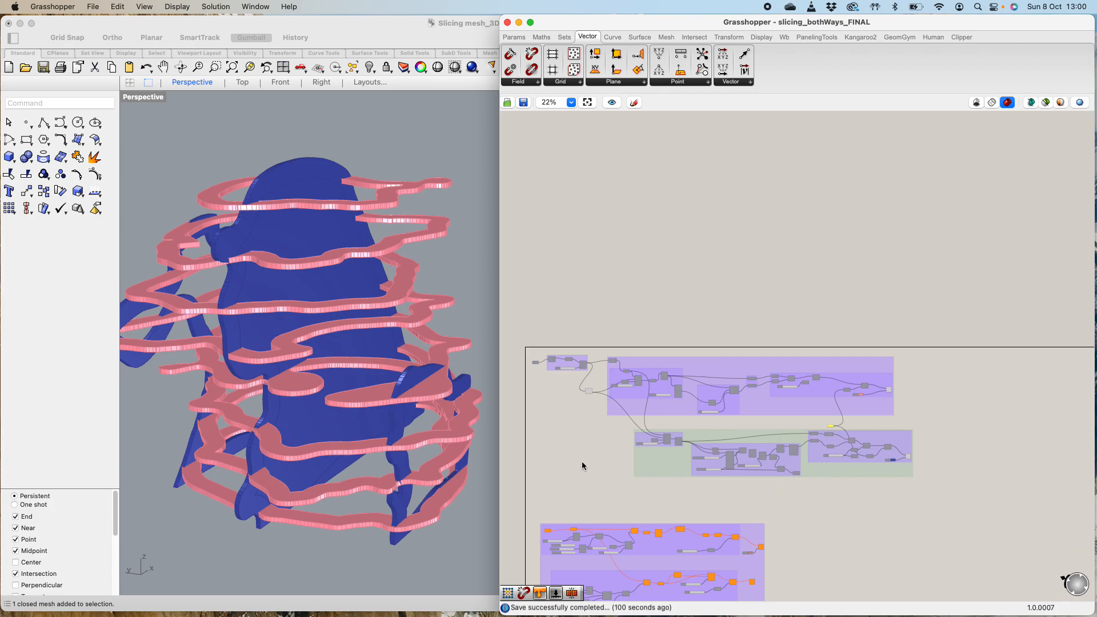
pyautogui.scroll(5, 544, 391)
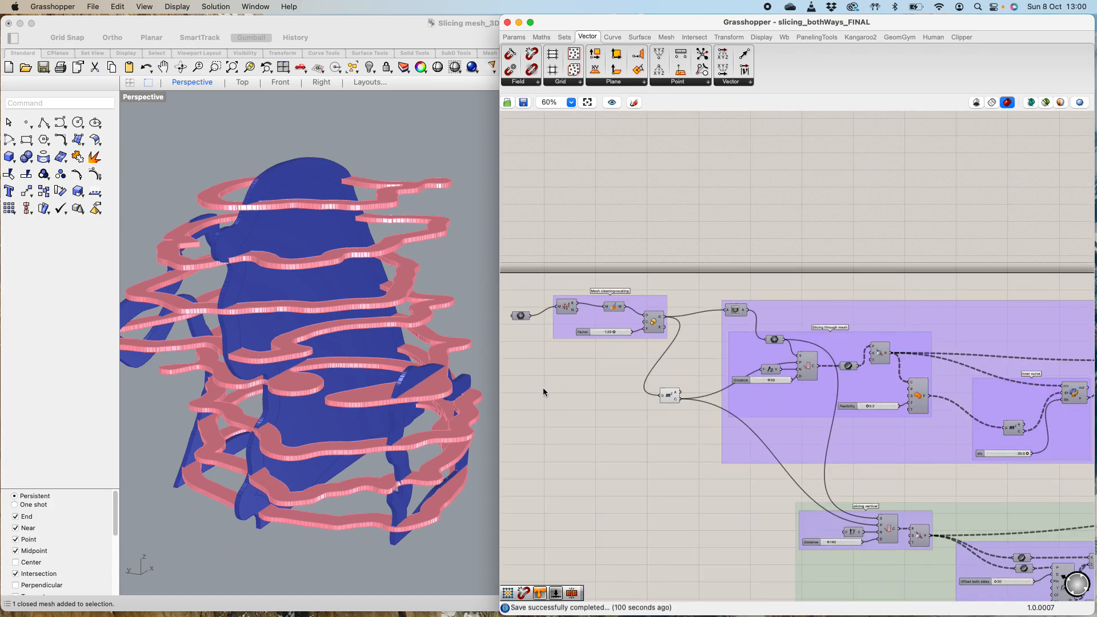